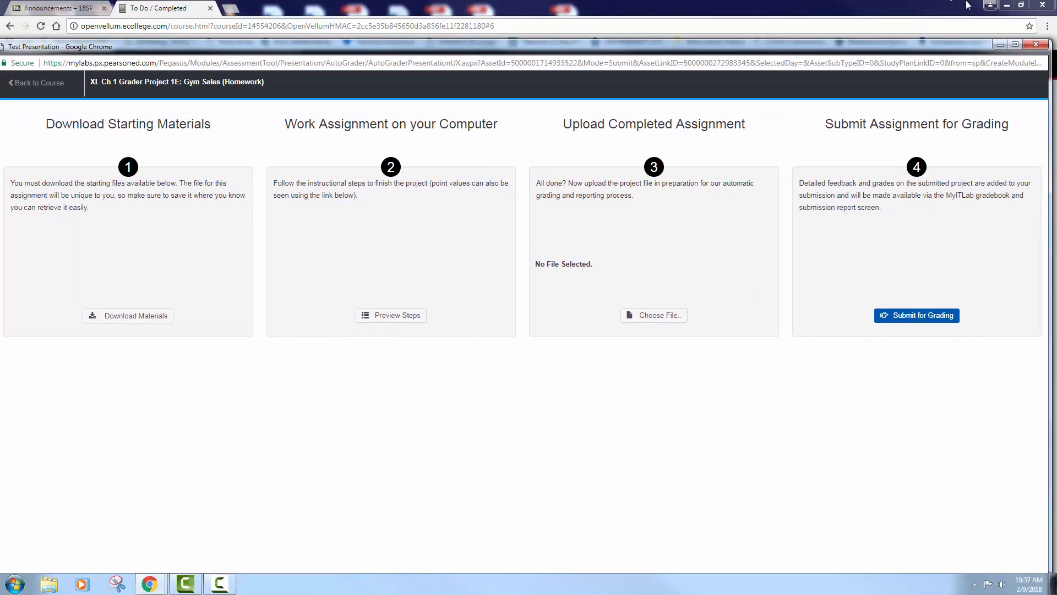
Download the Gym Sales instructions document from the project's starting materials and open it.
click(1012, 45)
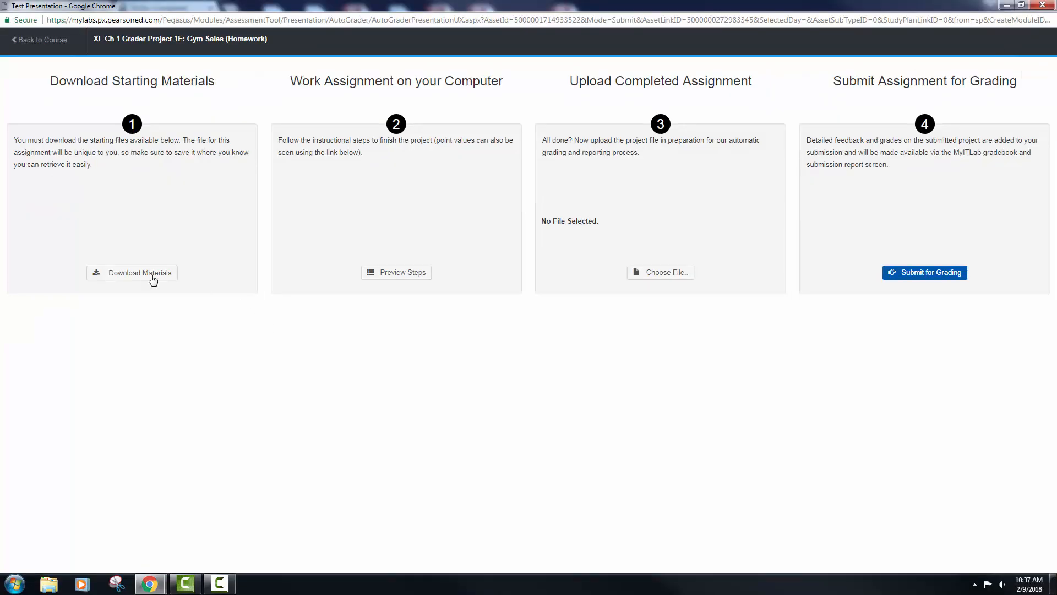
click(126, 275)
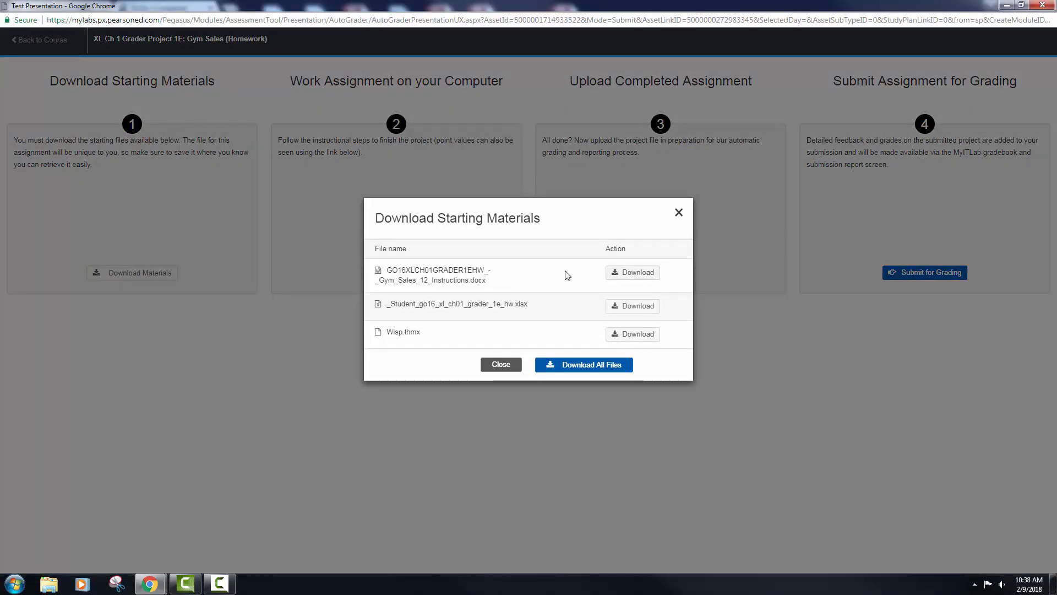
click(630, 273)
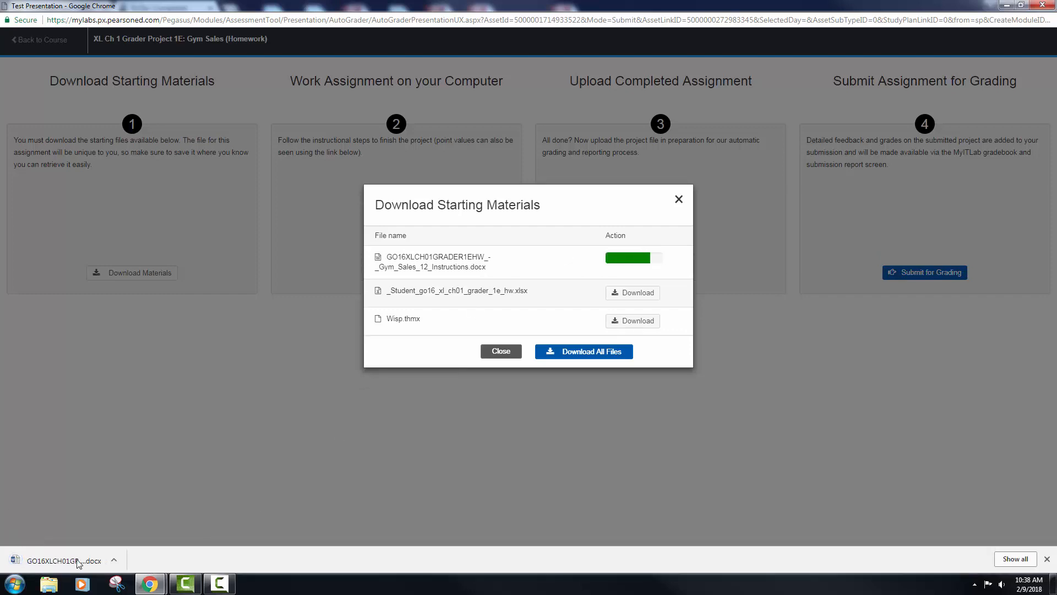
click(65, 562)
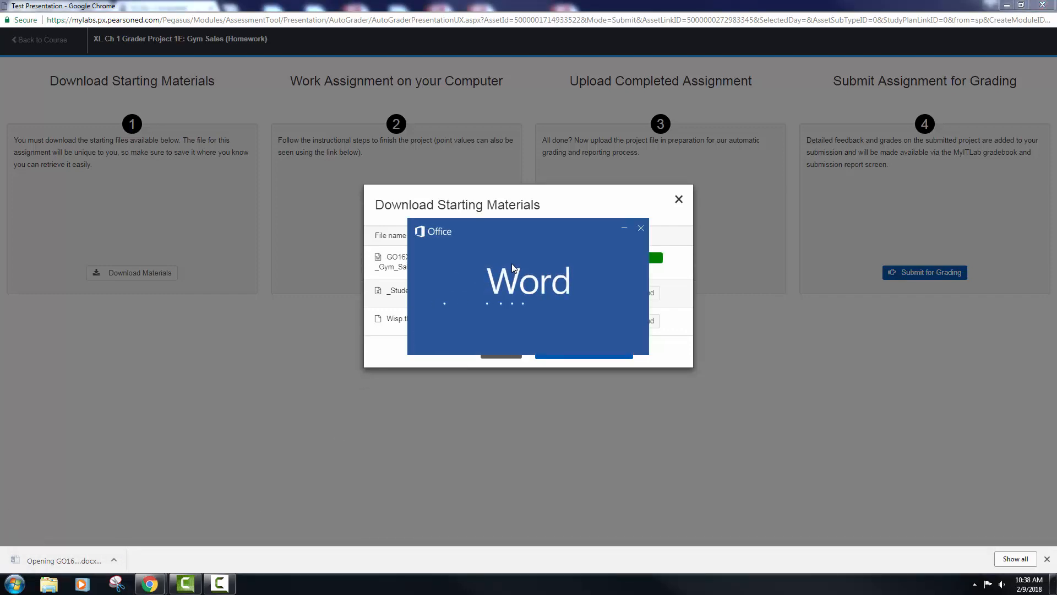
Read through the project steps in the instructions document and check the workbook file name given in step 1.
scroll(494, 232, down, 2)
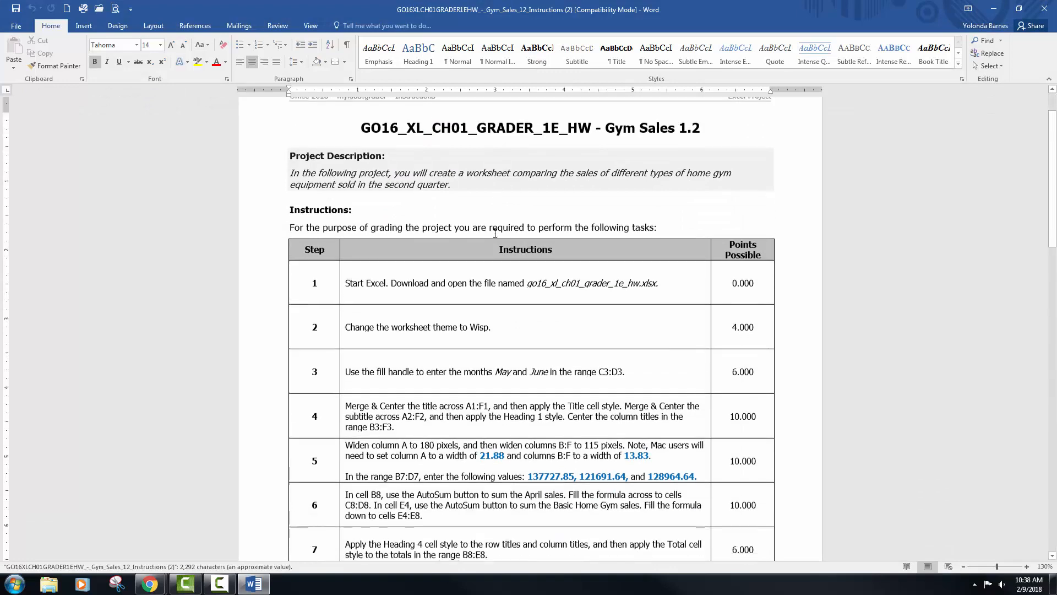
scroll(495, 233, down, 7)
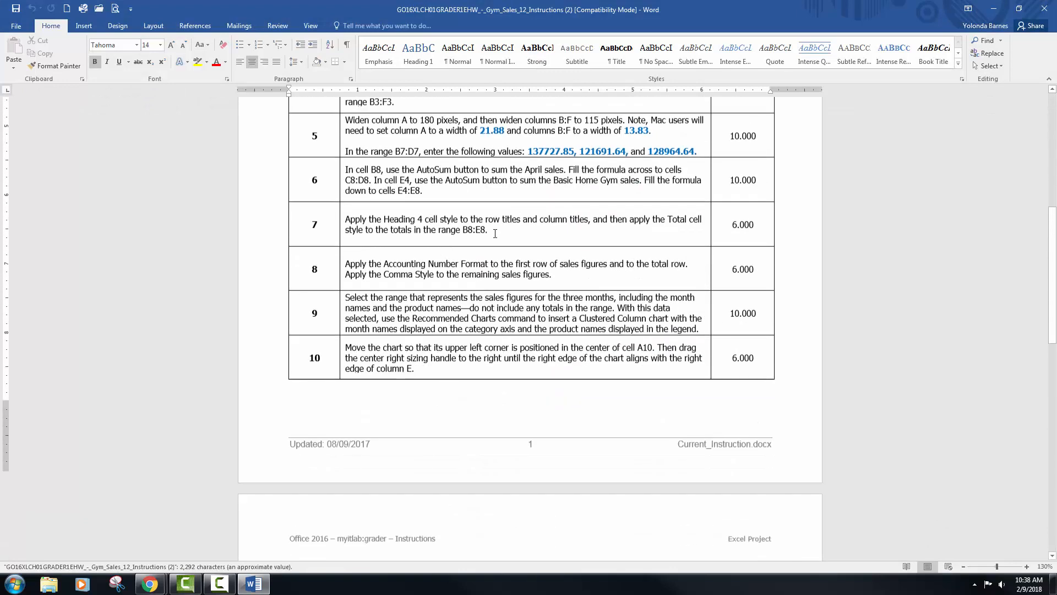
scroll(495, 234, down, 5)
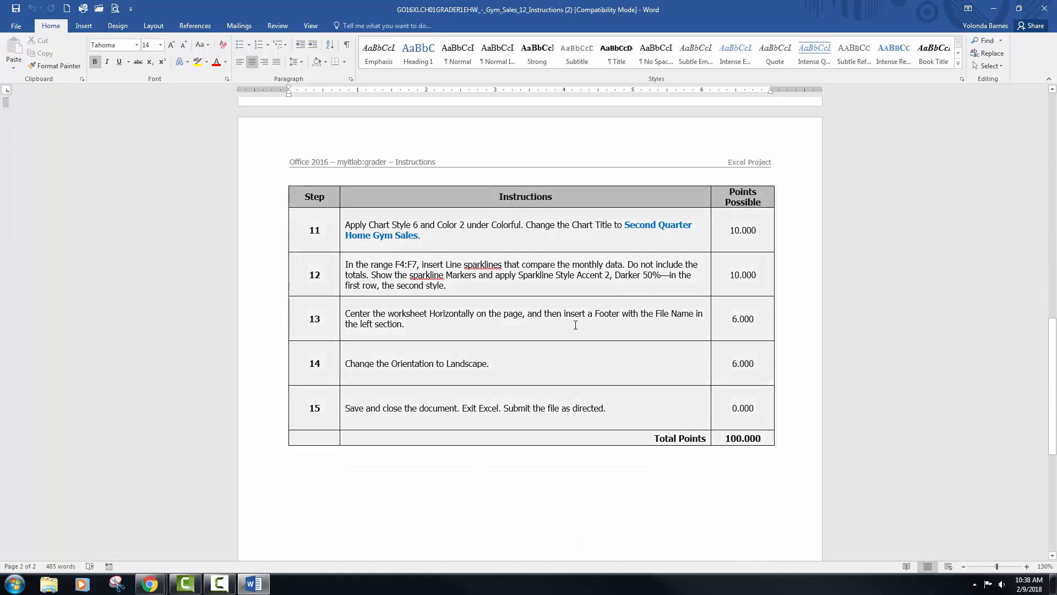
scroll(575, 324, up, 8)
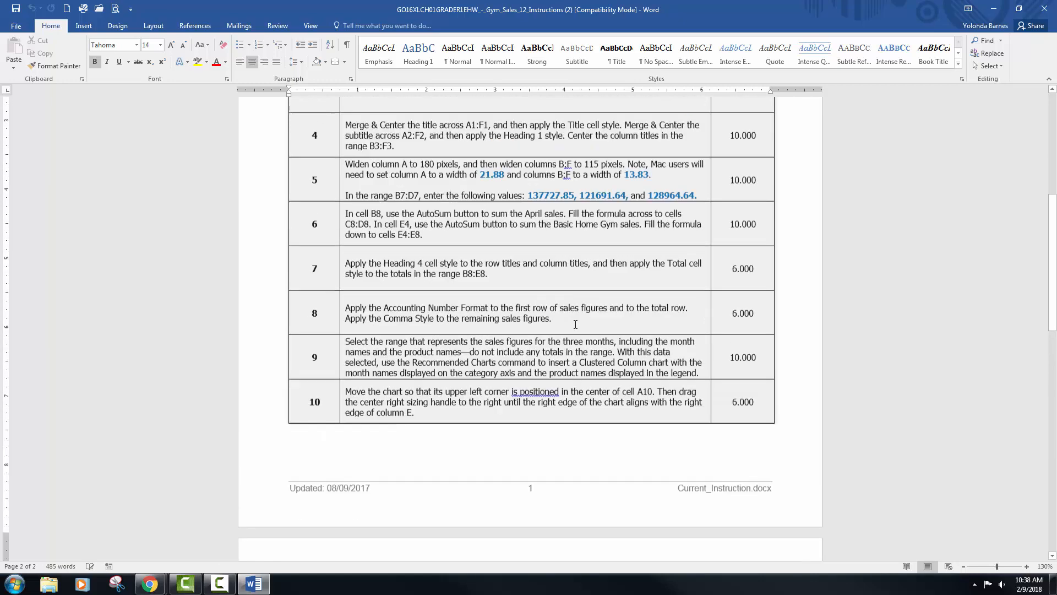
scroll(575, 325, up, 5)
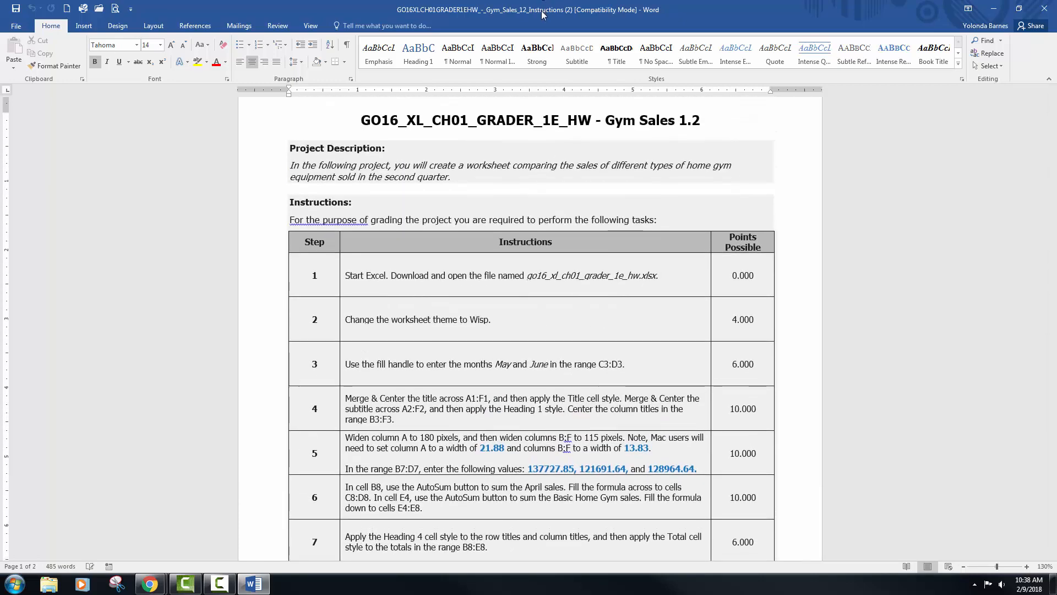
double_click(550, 14)
click(550, 15)
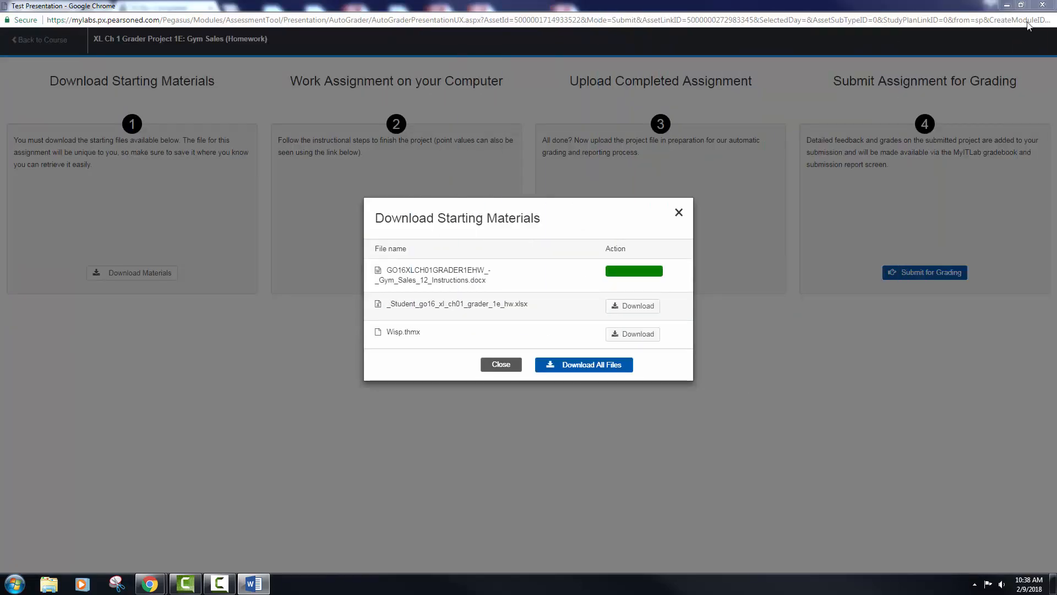
click(723, 7)
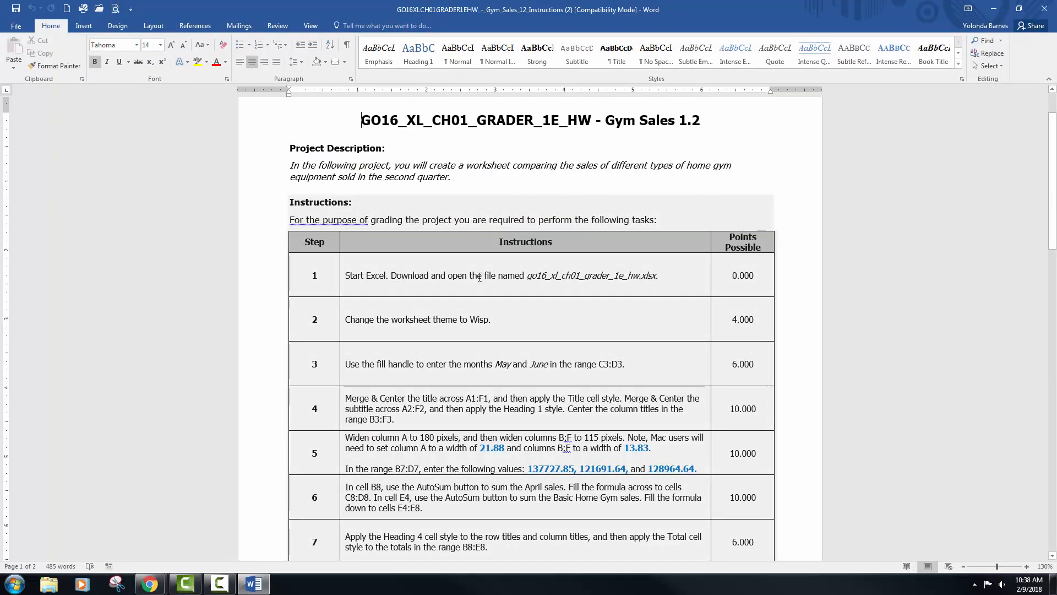
drag(415, 277, 658, 277)
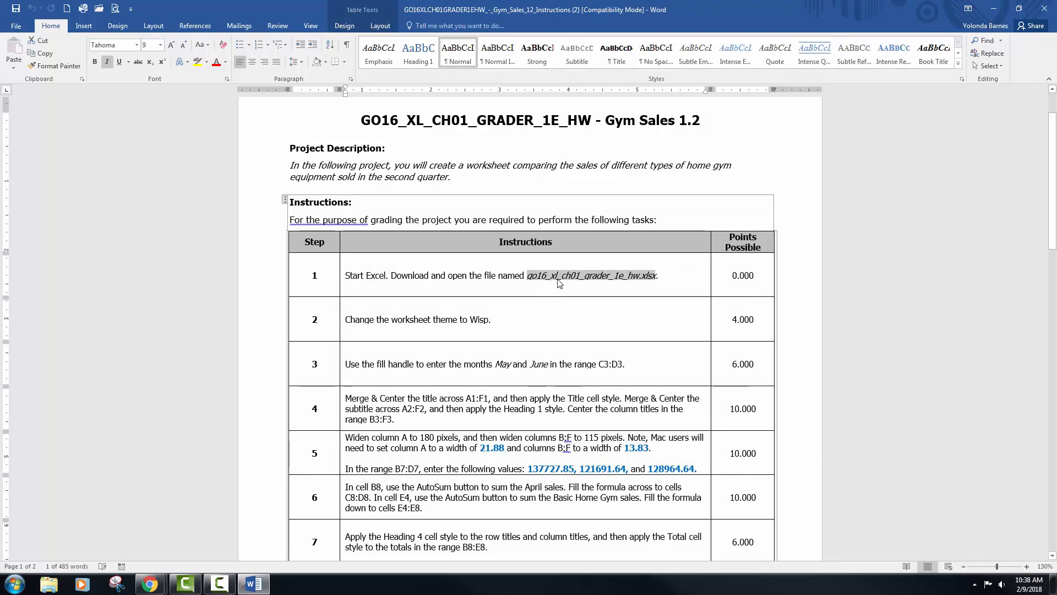
click(556, 278)
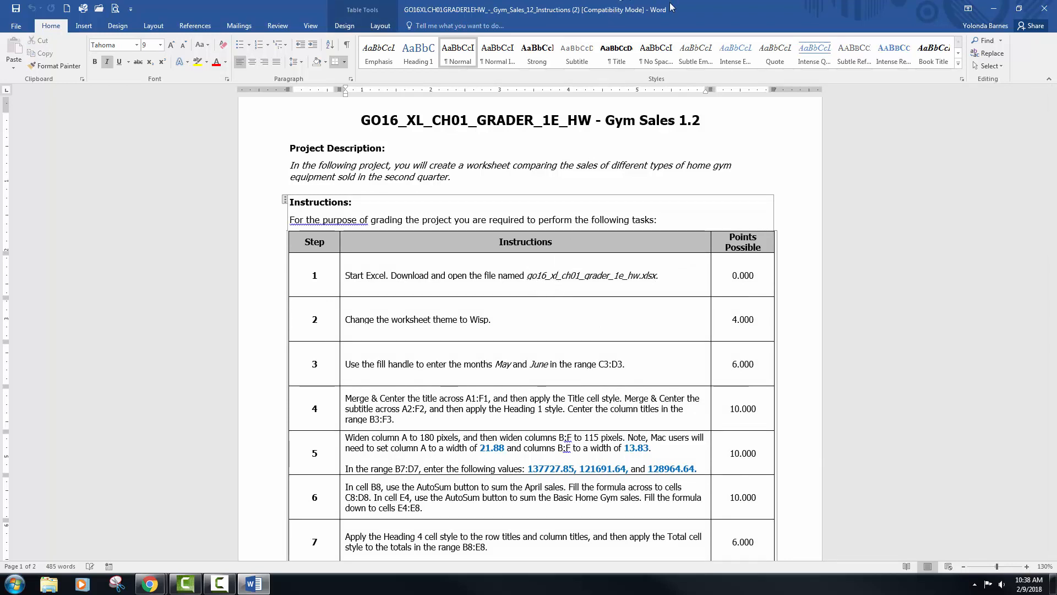
Switch back to the Chrome download list, then download and open the workbook _Student_go16_xl_ch01_grader_1e_hw.xlsx.
key(alt+Tab)
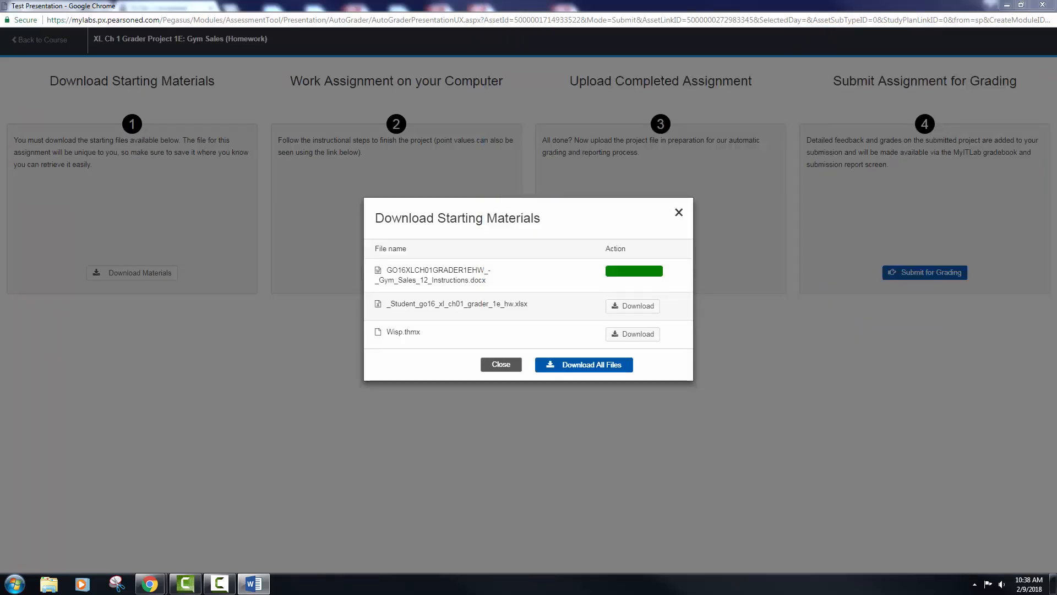
click(633, 305)
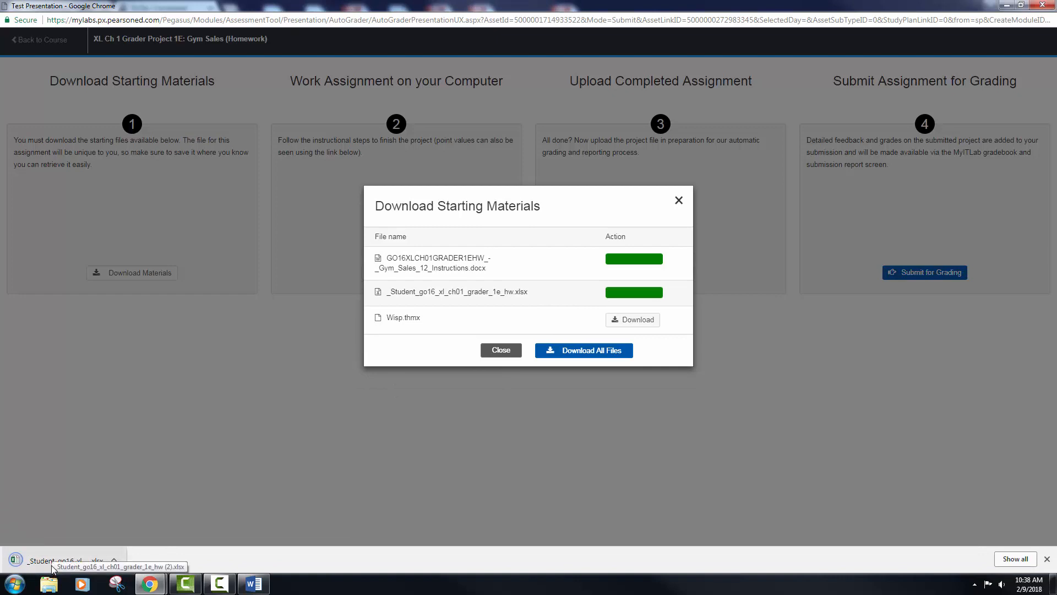
click(53, 563)
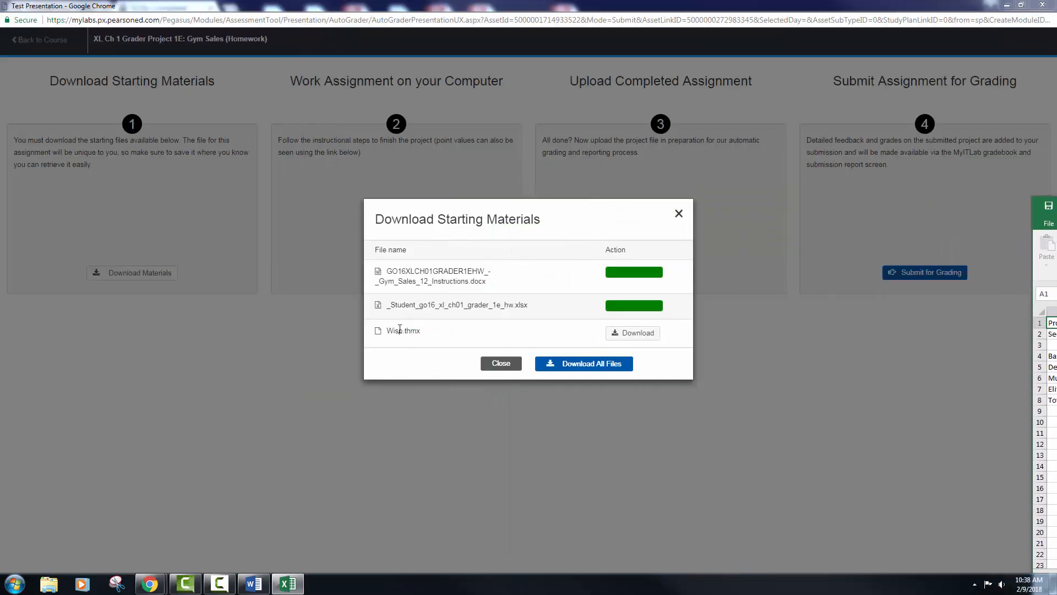
Download and open the Wisp.thmx theme file, then close the resulting presentation and the starting materials list.
click(633, 333)
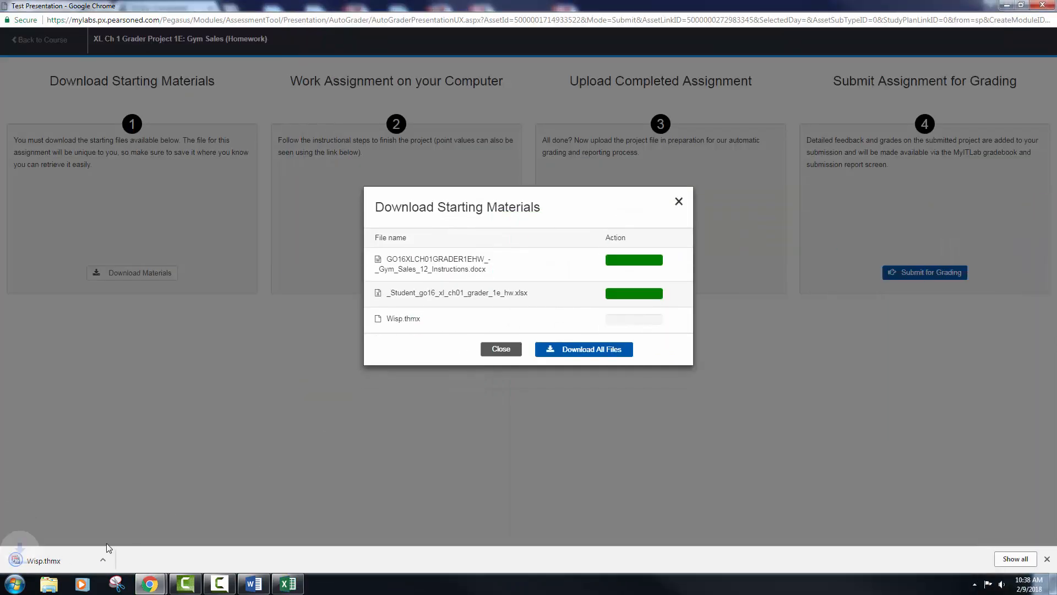
click(52, 558)
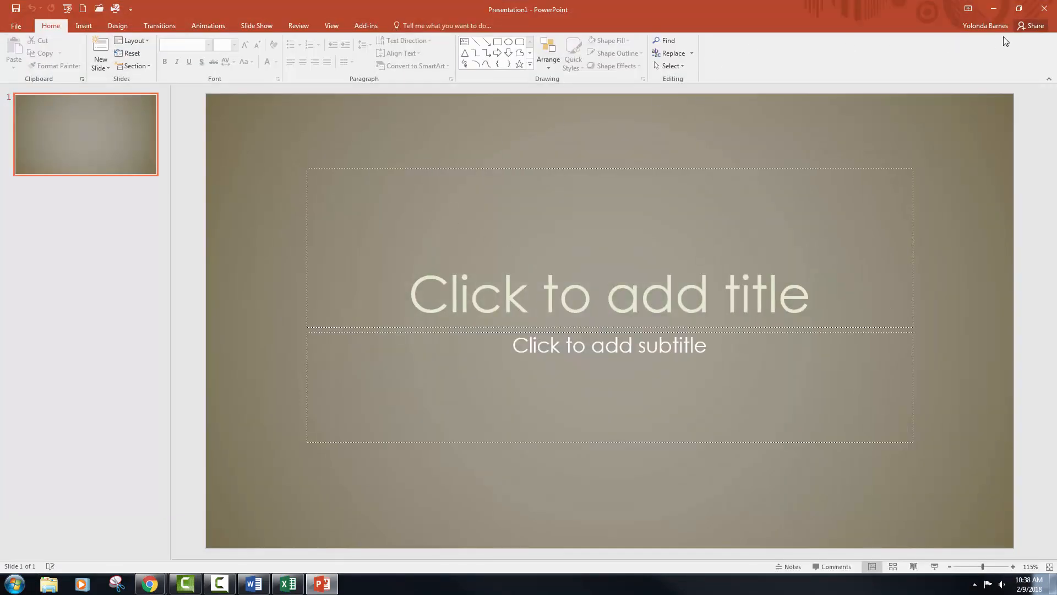
click(1044, 8)
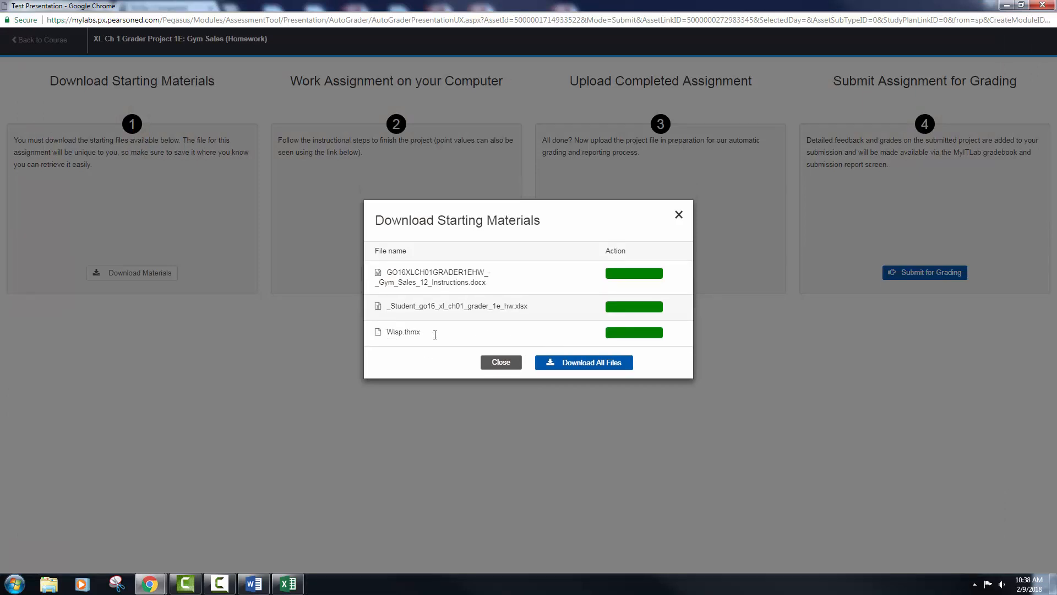
click(499, 363)
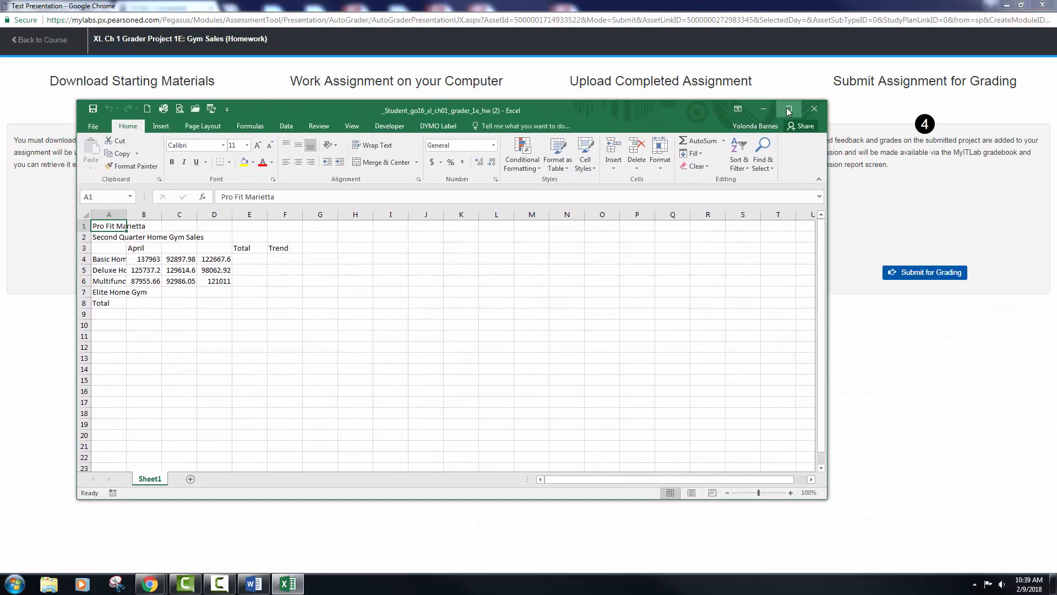
Examine the title, column heading and product rows of the student workbook in the maximized Excel window.
click(789, 110)
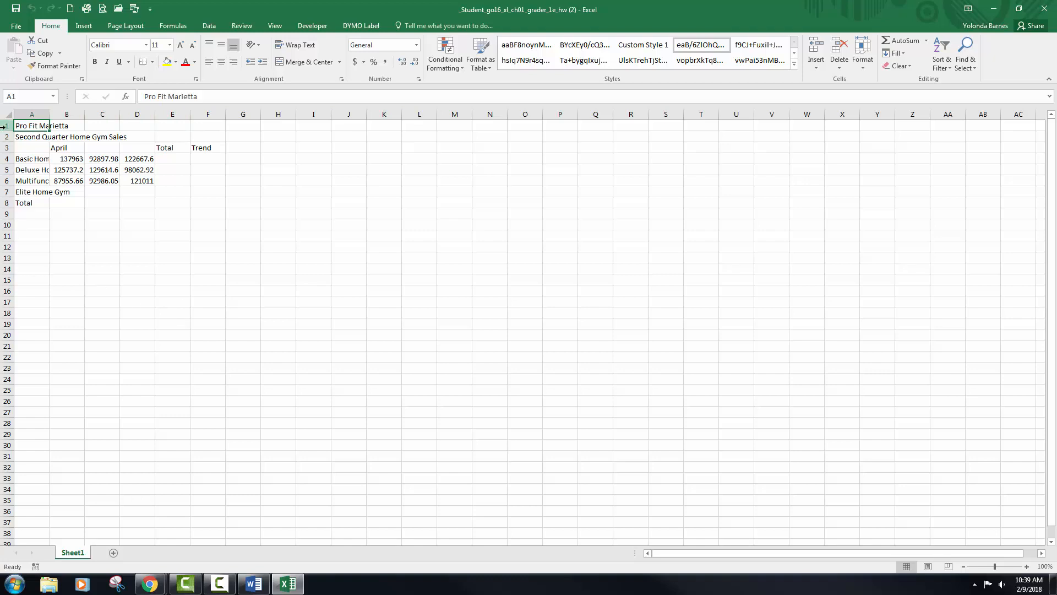
click(219, 182)
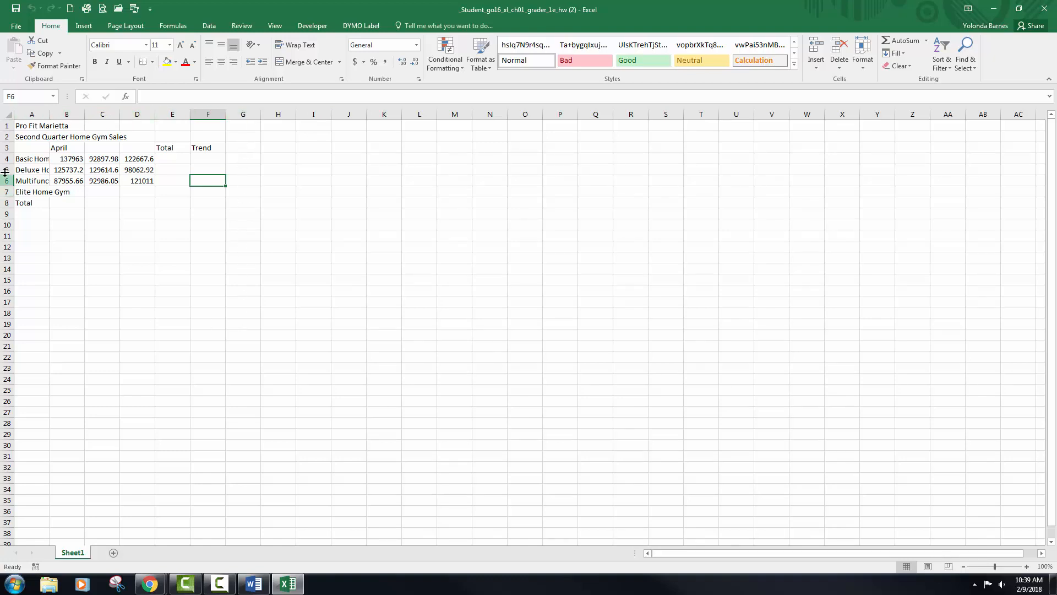
click(10, 127)
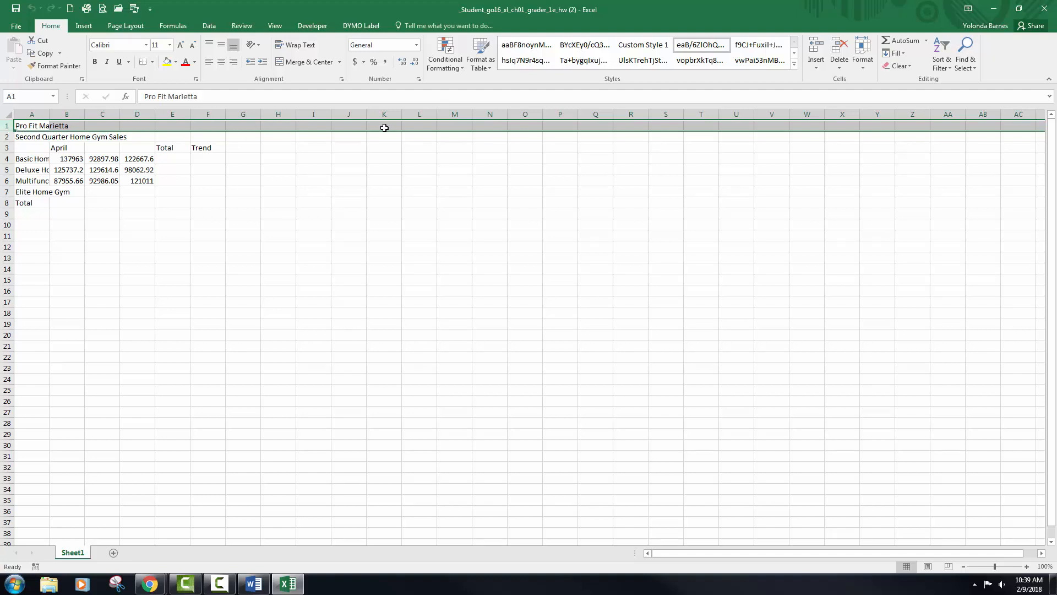
click(6, 147)
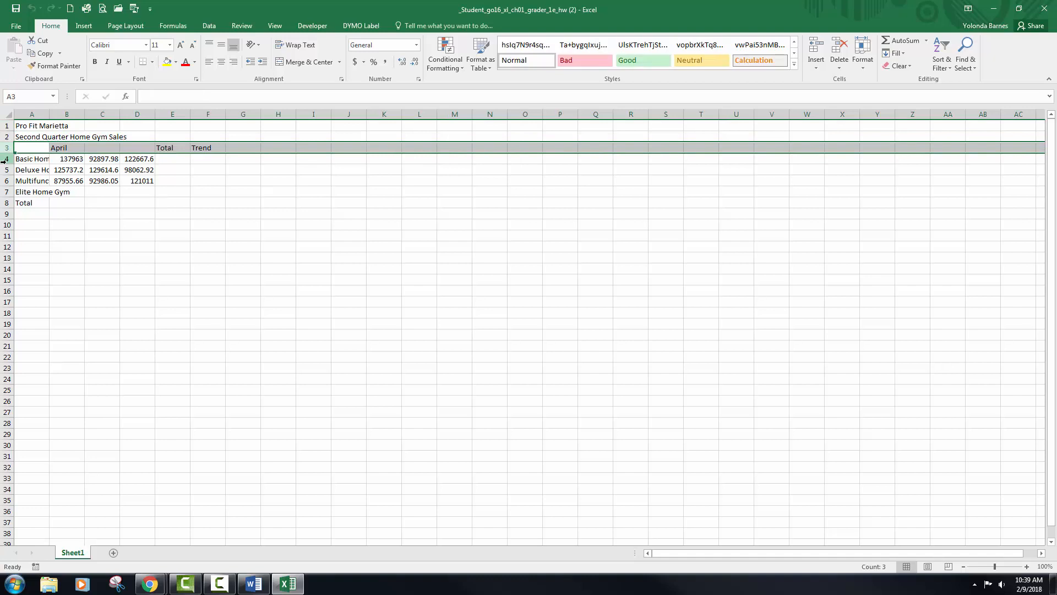
click(5, 169)
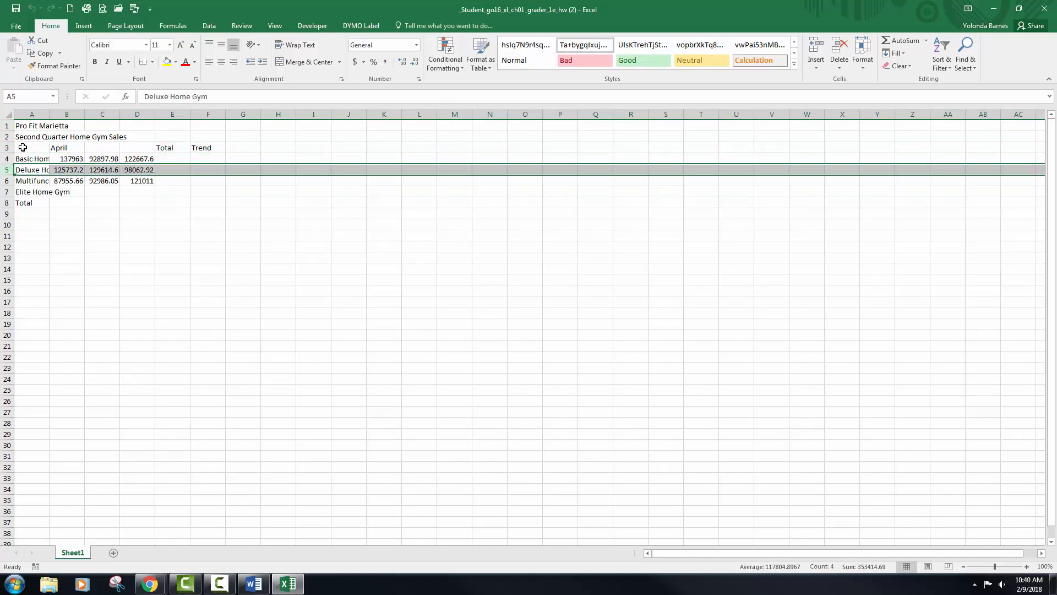
click(22, 148)
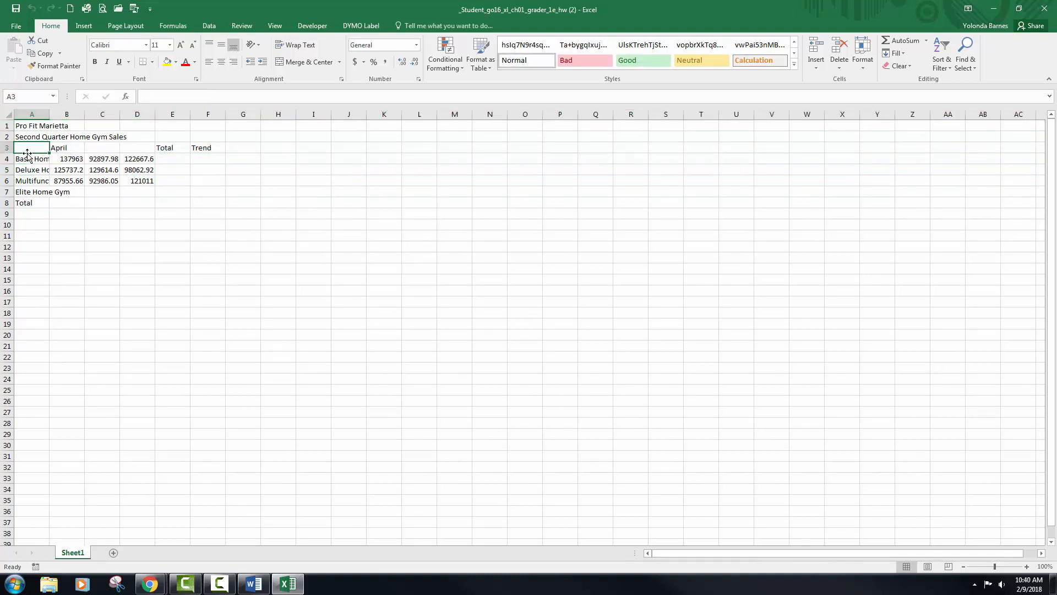
click(35, 125)
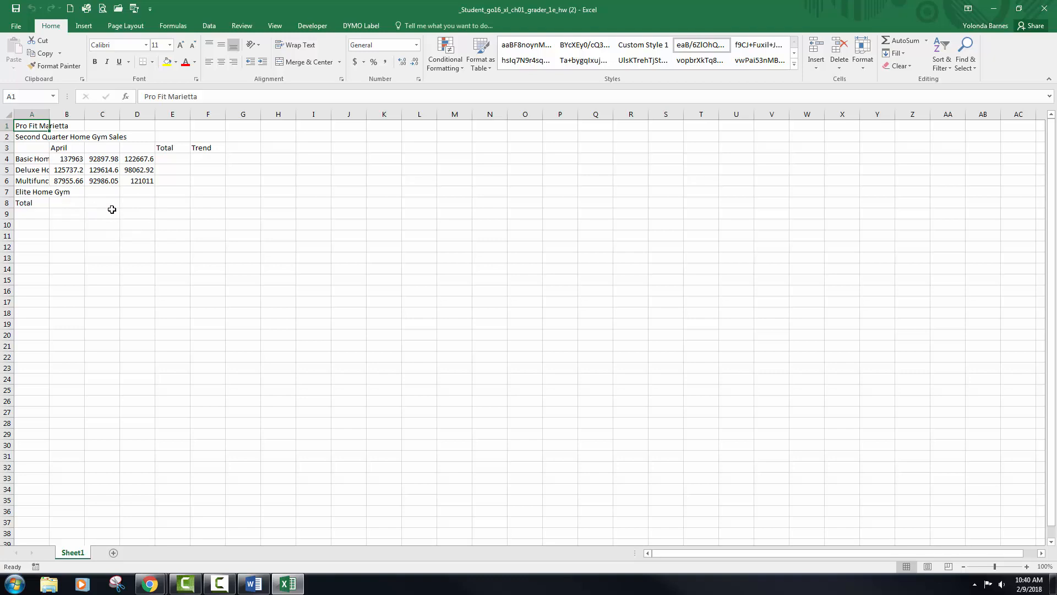
Apply the Wisp theme to the worksheet.
click(125, 27)
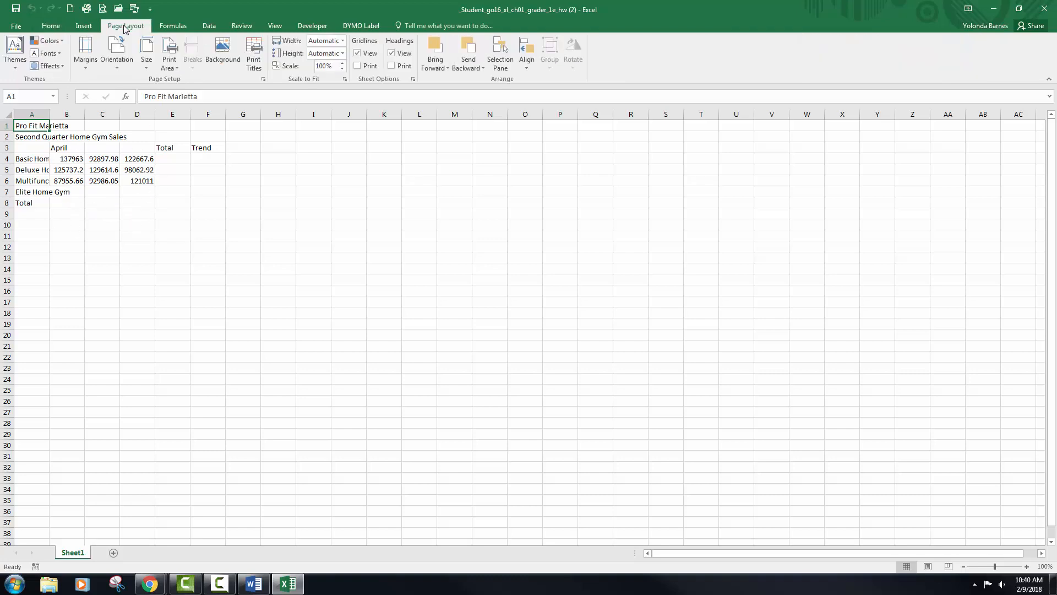
click(16, 72)
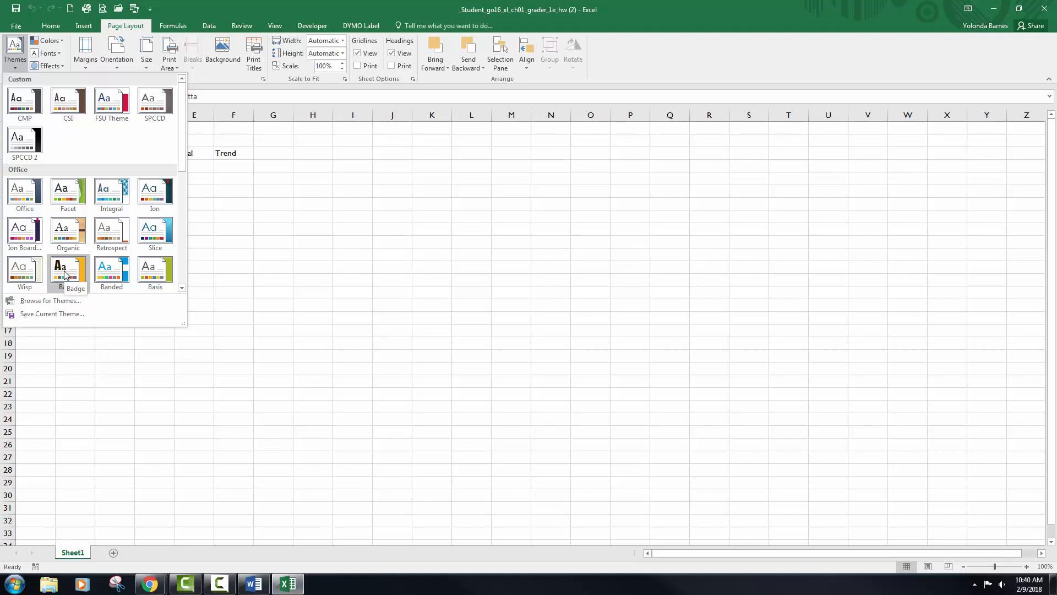
click(25, 273)
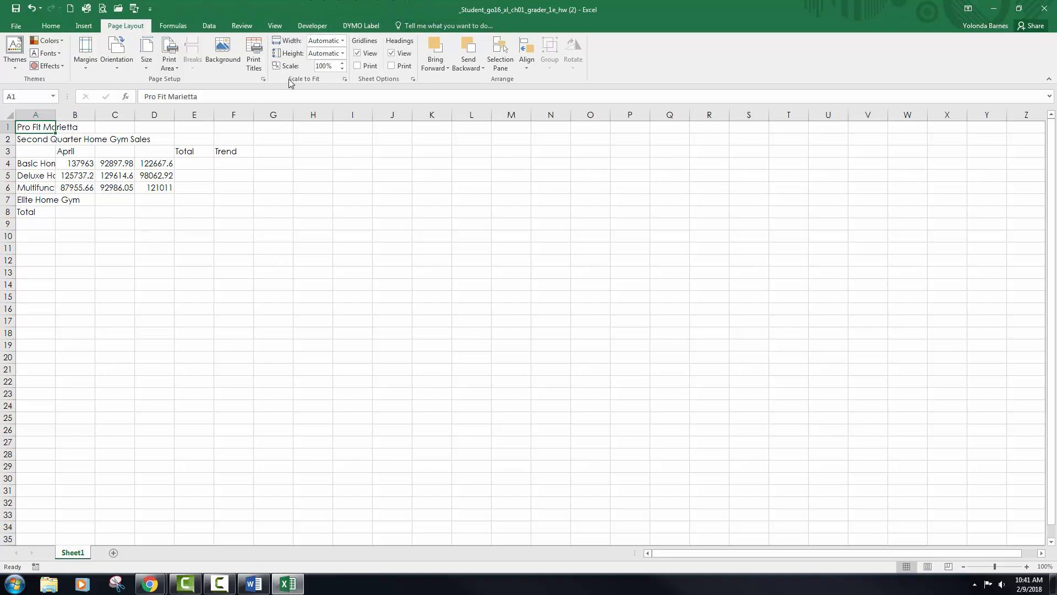
click(174, 28)
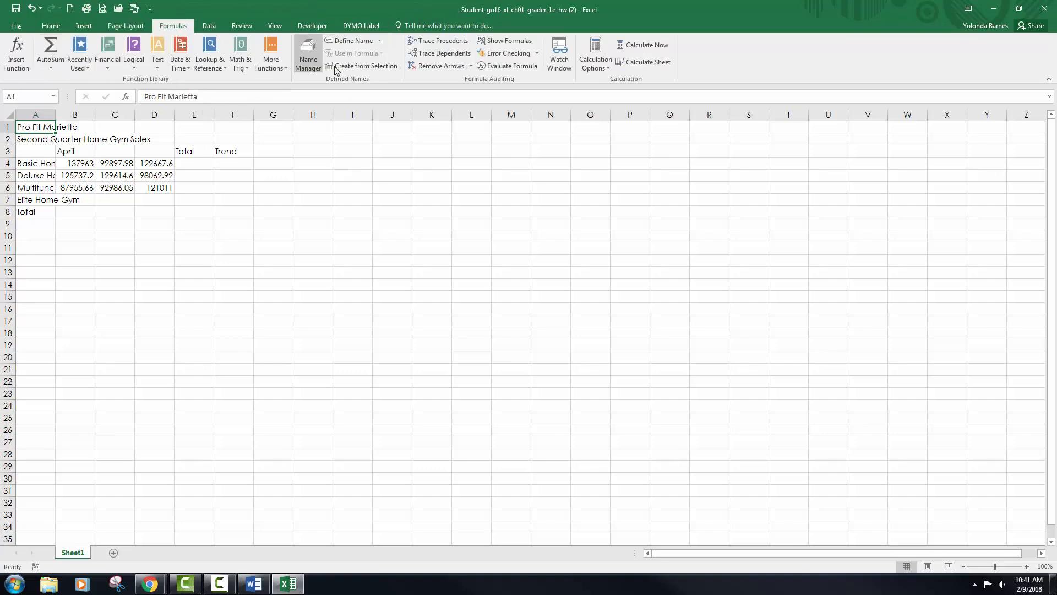
click(50, 26)
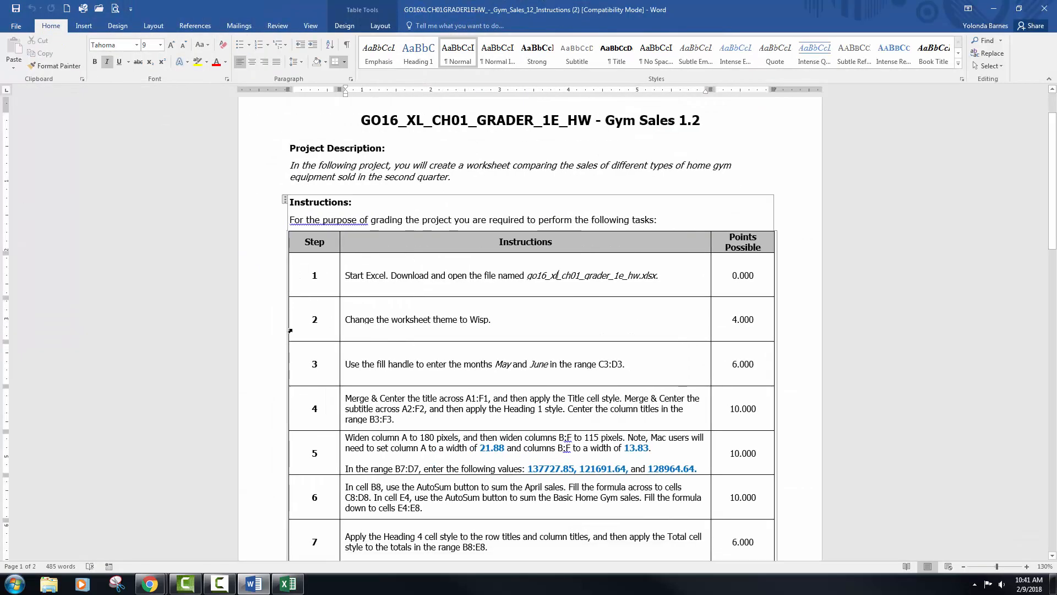
Switch to the Word instructions and check the cell range given in step 3 for filling in May and June.
double_click(610, 364)
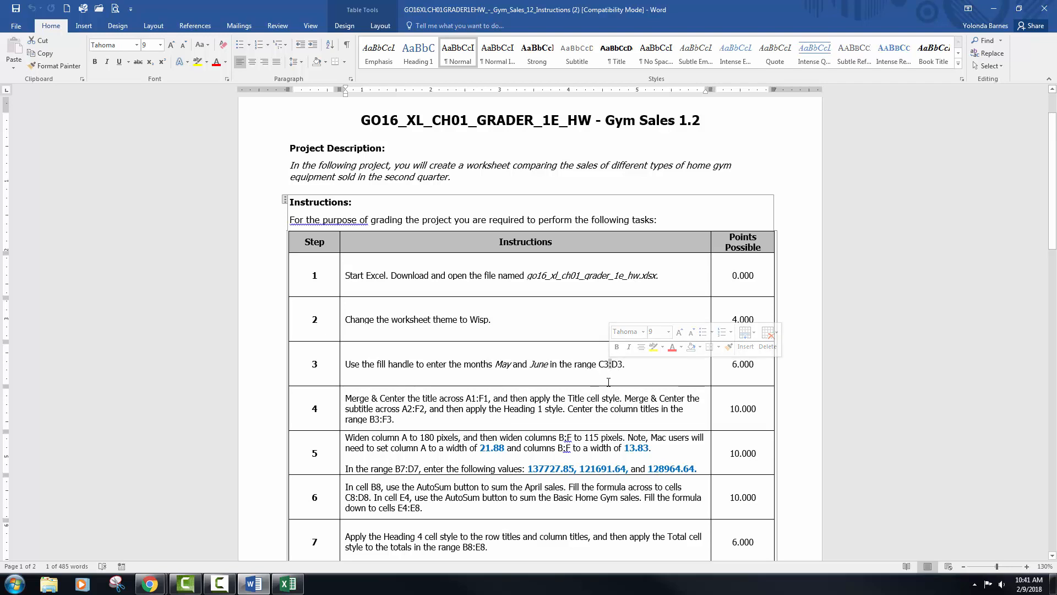
double_click(607, 365)
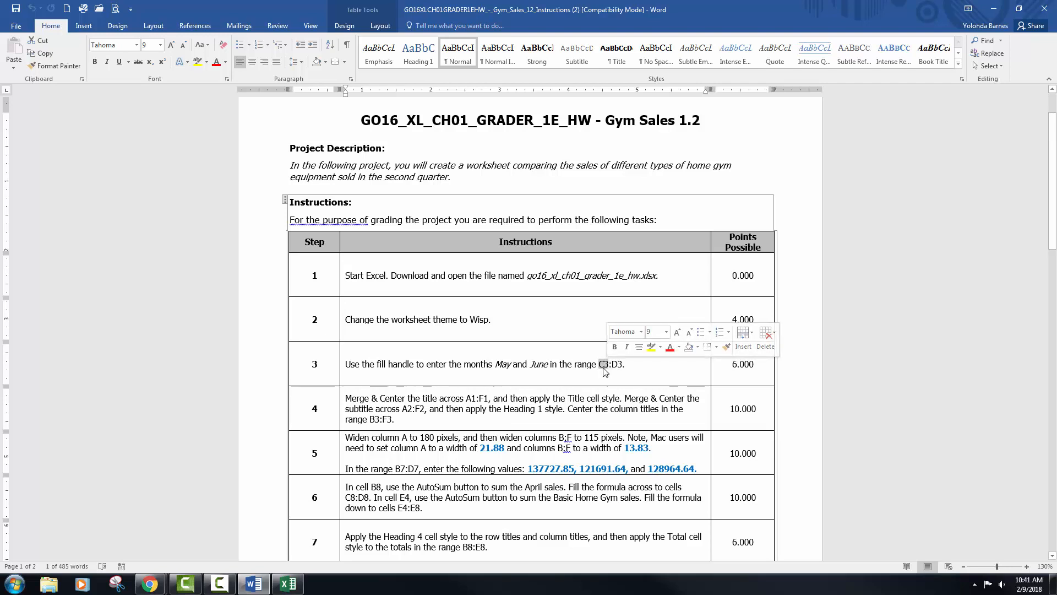
click(601, 366)
drag(600, 365, 618, 370)
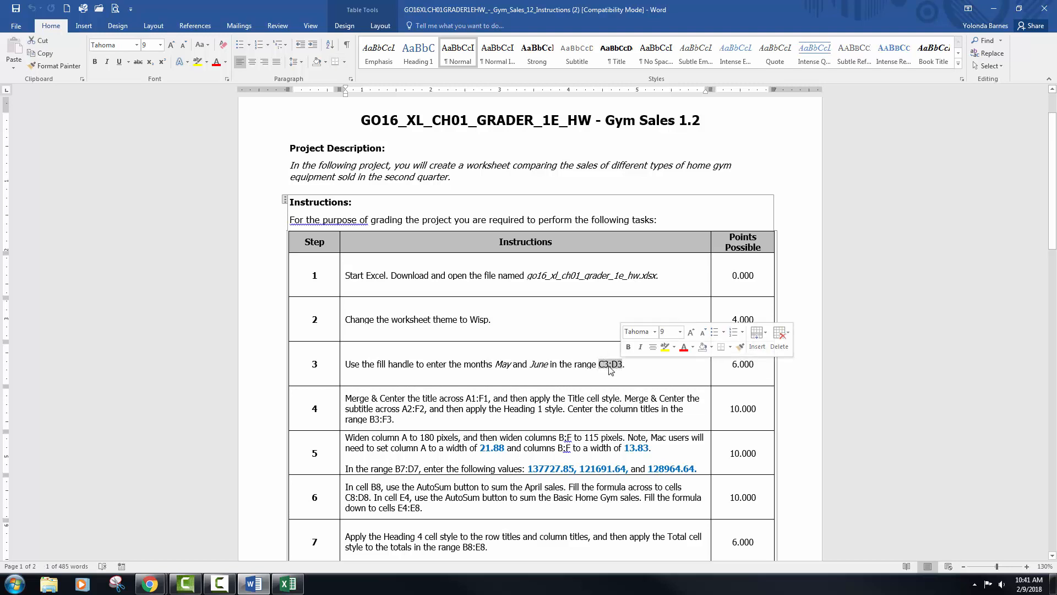
Return to the Excel workbook and fill May and June into C3:D3 from April in B3 using the fill handle.
click(609, 368)
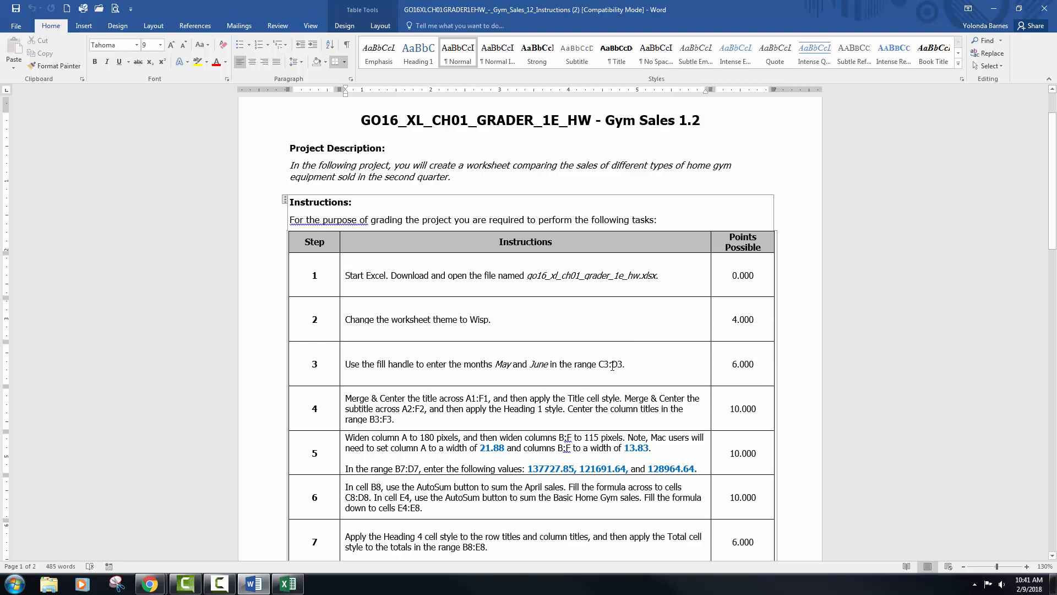
key(alt+Tab)
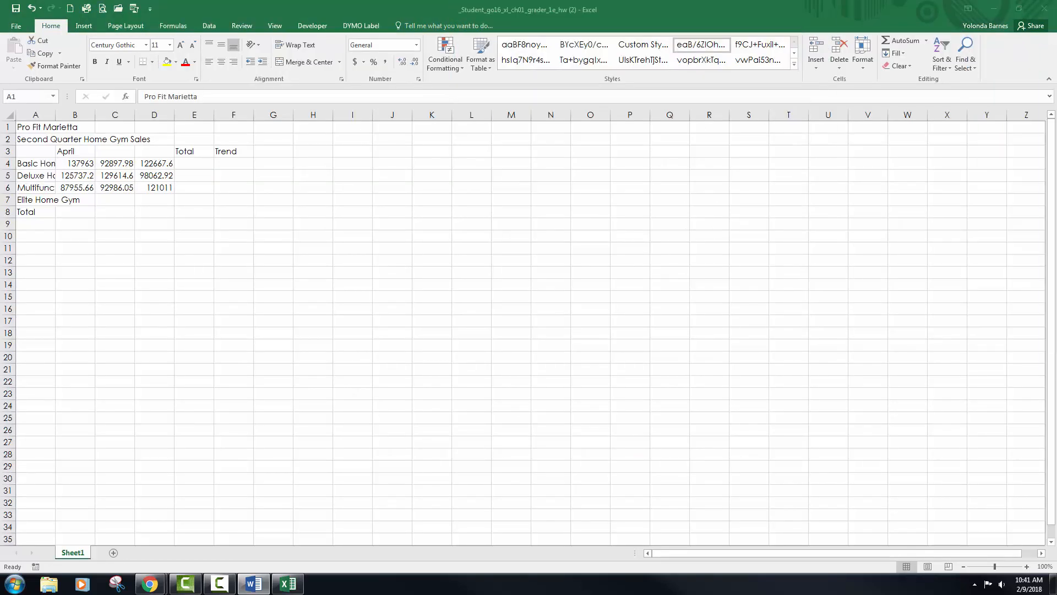
click(116, 153)
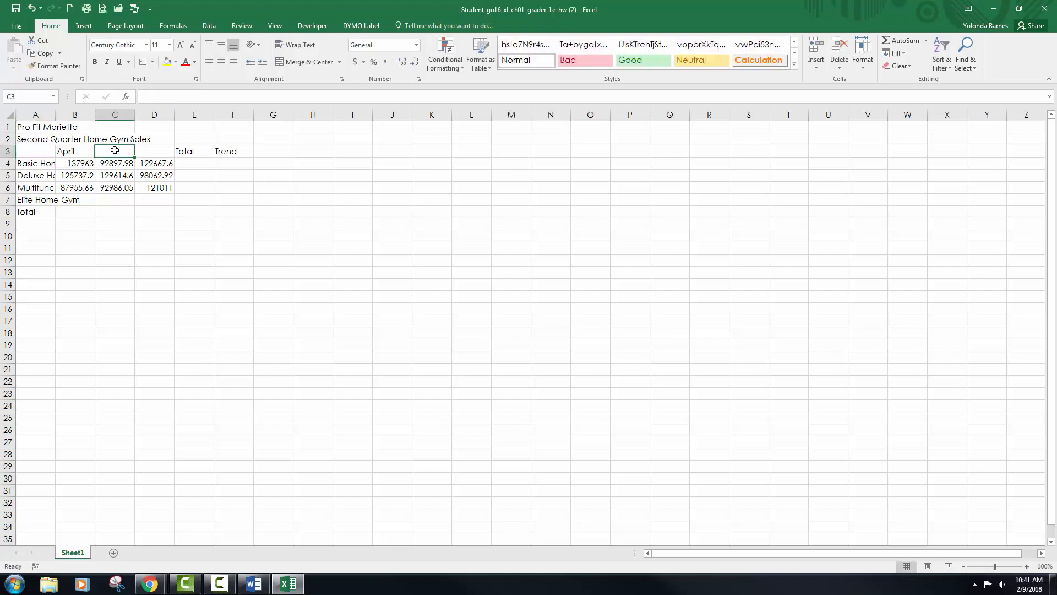
click(146, 151)
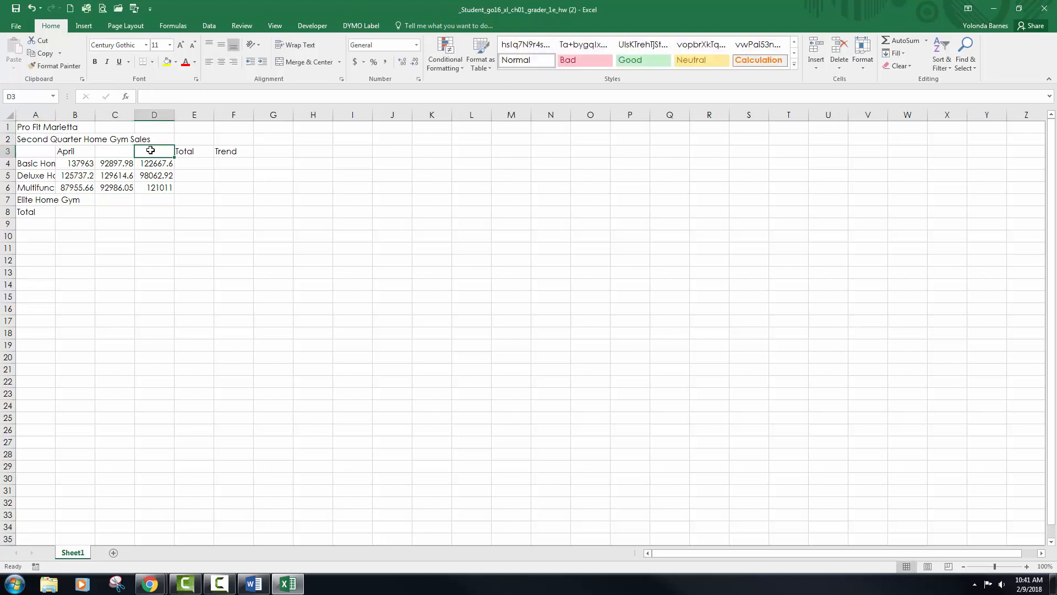
click(93, 152)
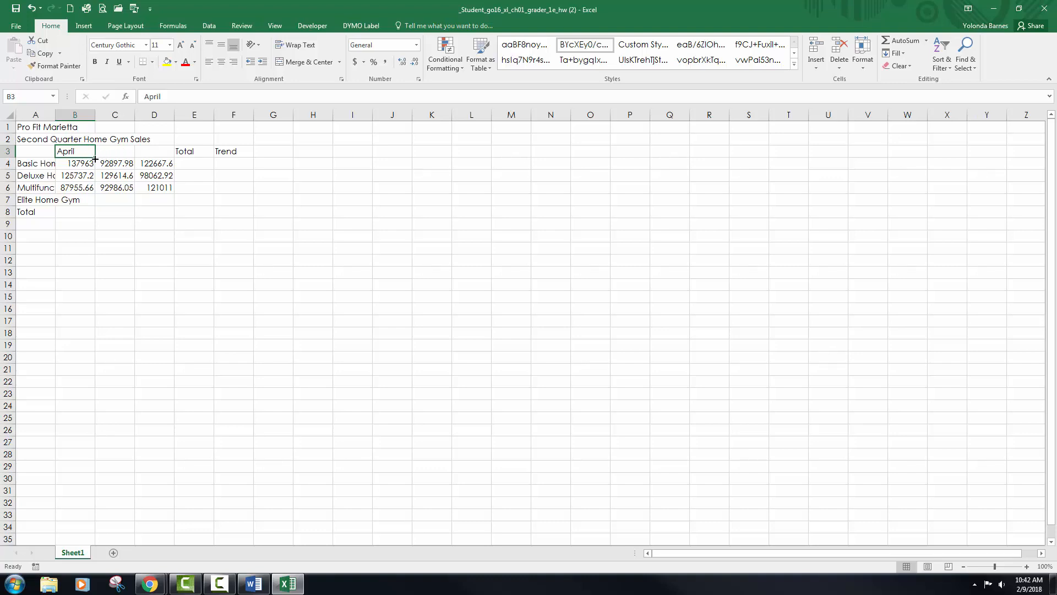
drag(95, 157, 160, 155)
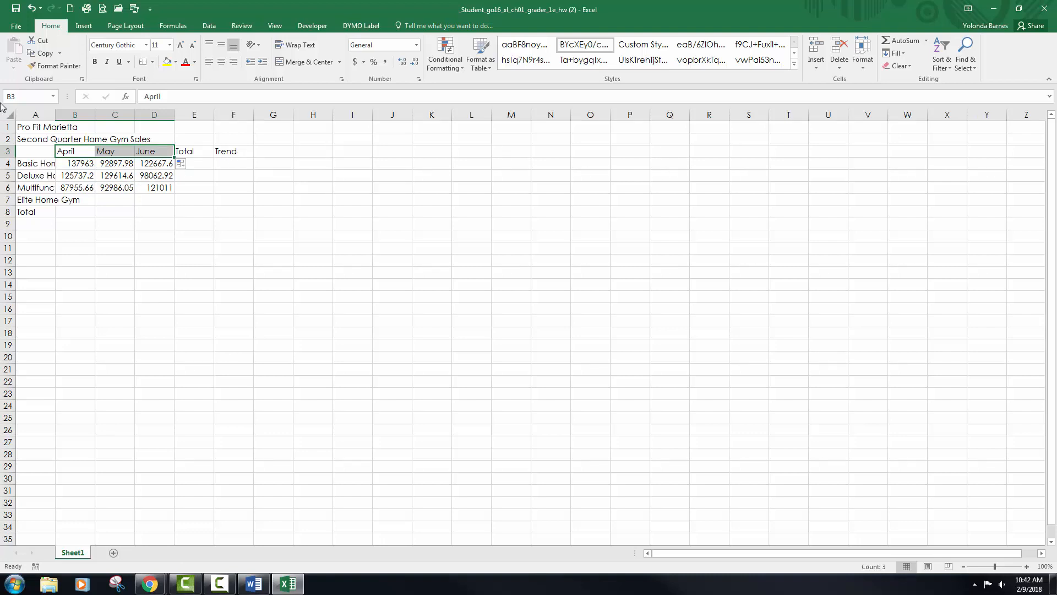
Merge and center the title across A1:F1 and apply the Title cell style to it.
click(27, 129)
drag(28, 129, 225, 131)
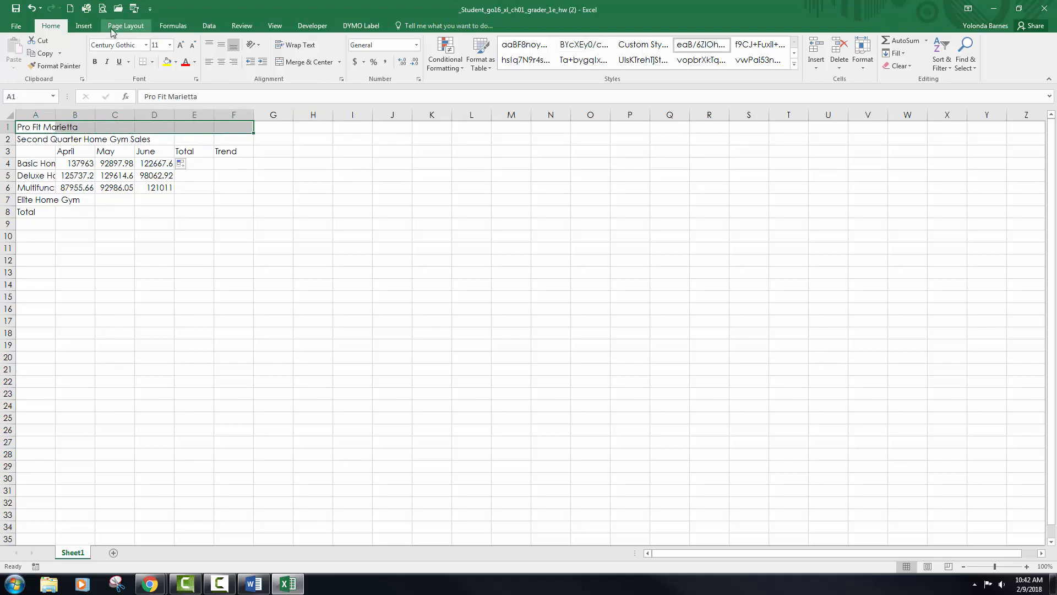
click(340, 63)
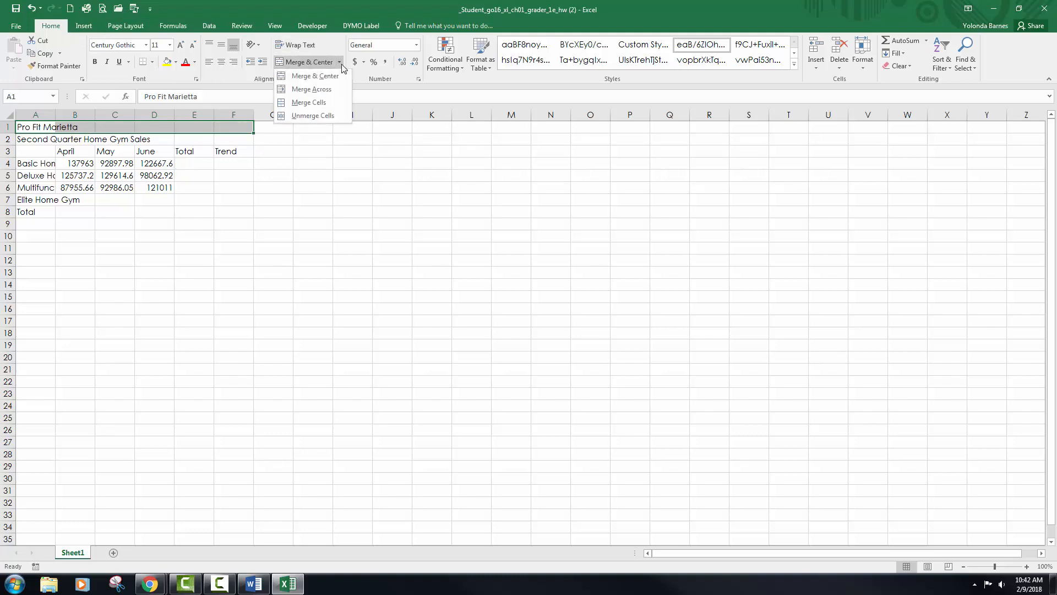
click(341, 65)
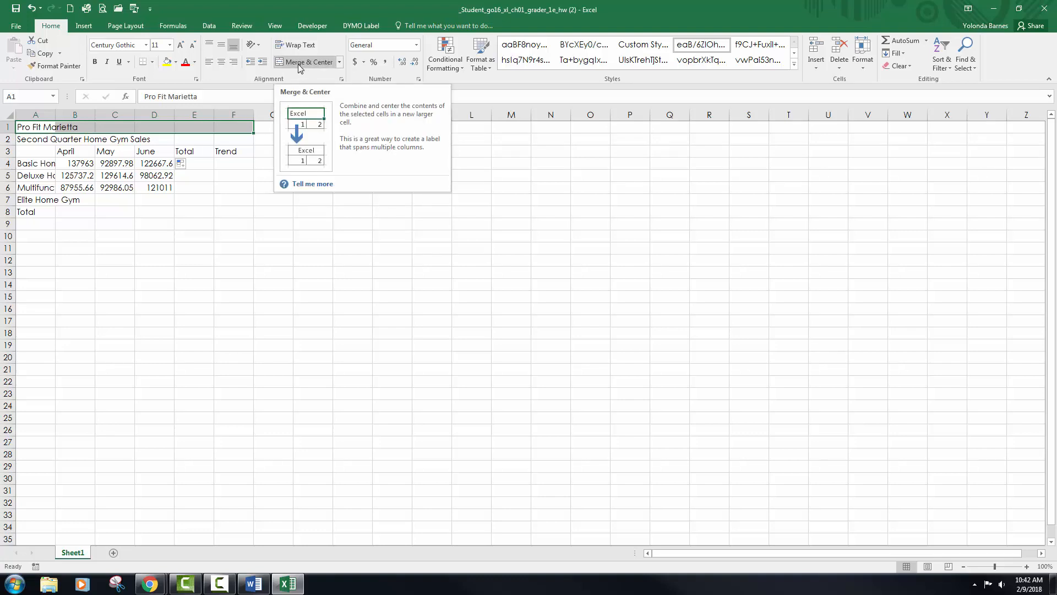
click(341, 63)
click(341, 65)
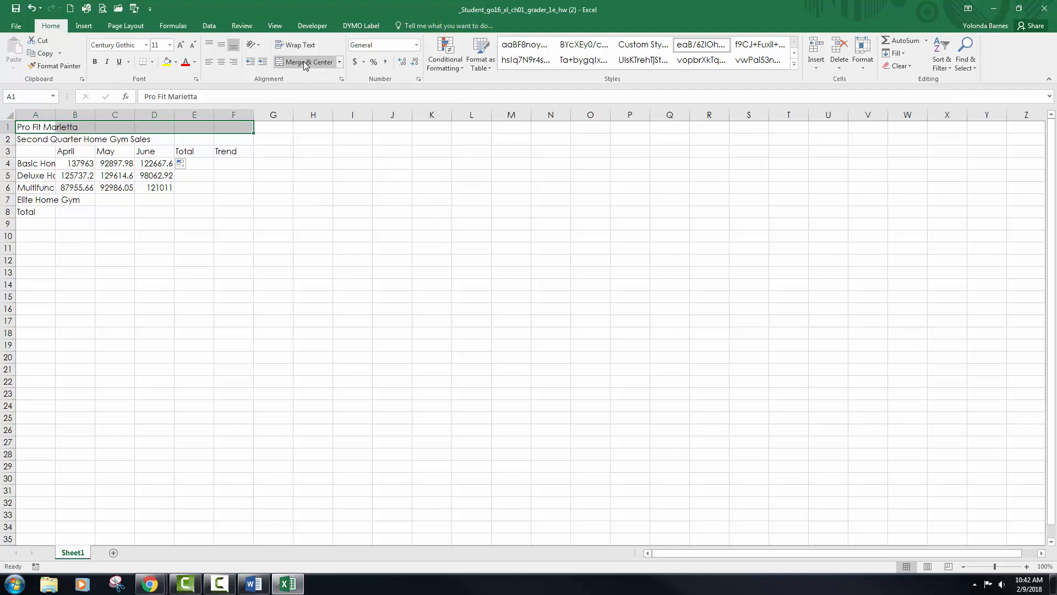
click(303, 61)
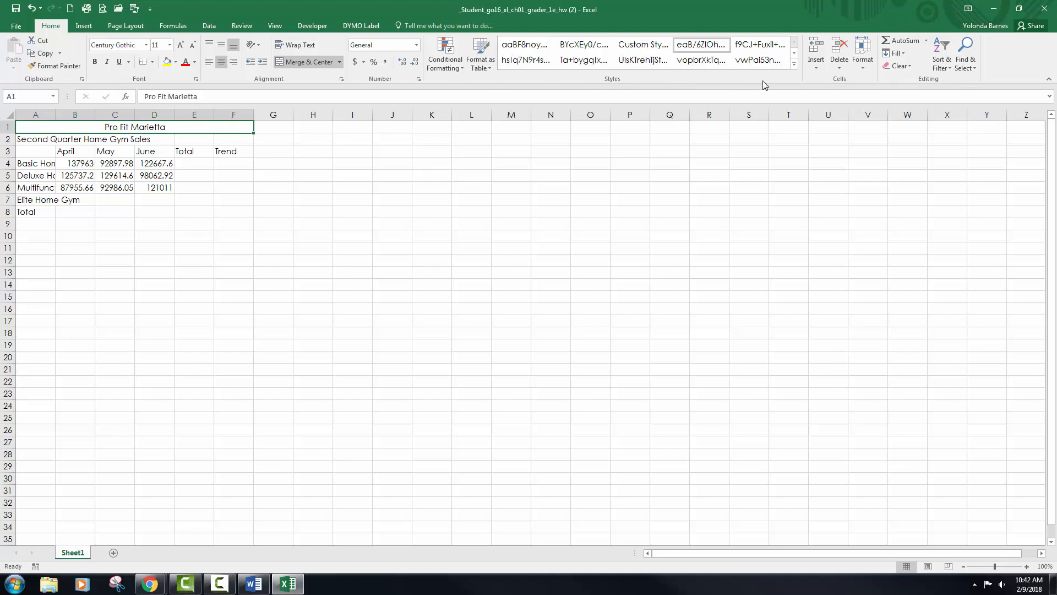
click(794, 65)
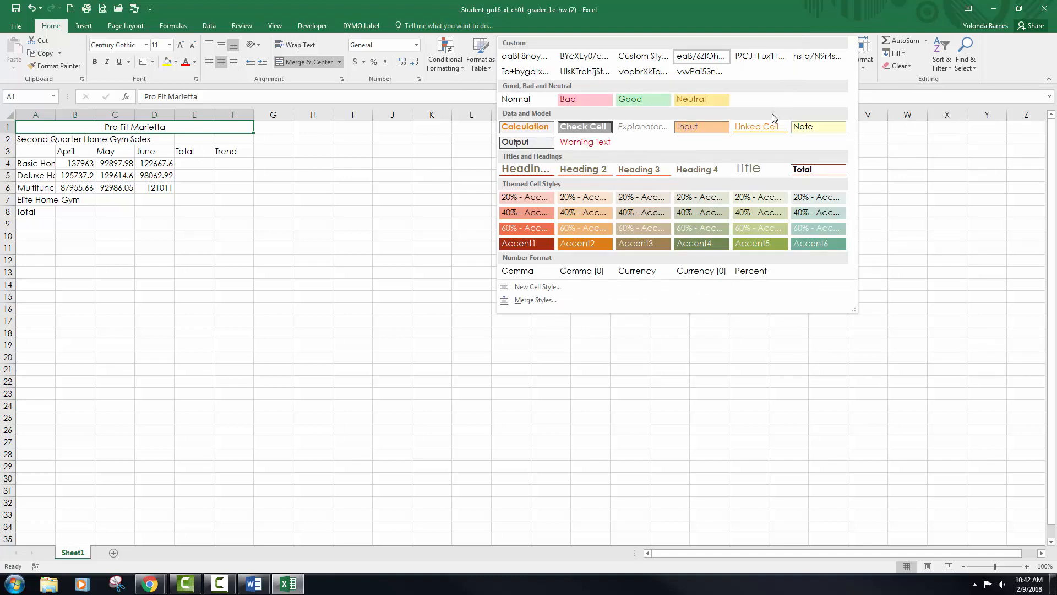
click(758, 172)
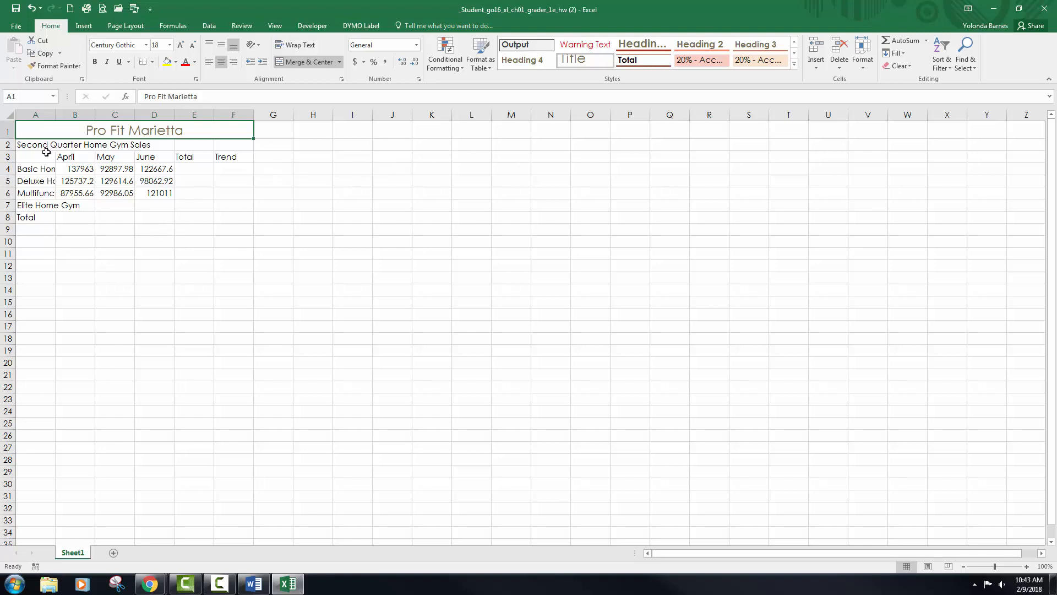
Merge and center the subtitle across A2:F2 and apply the Heading 1 cell style to it.
drag(35, 146, 228, 147)
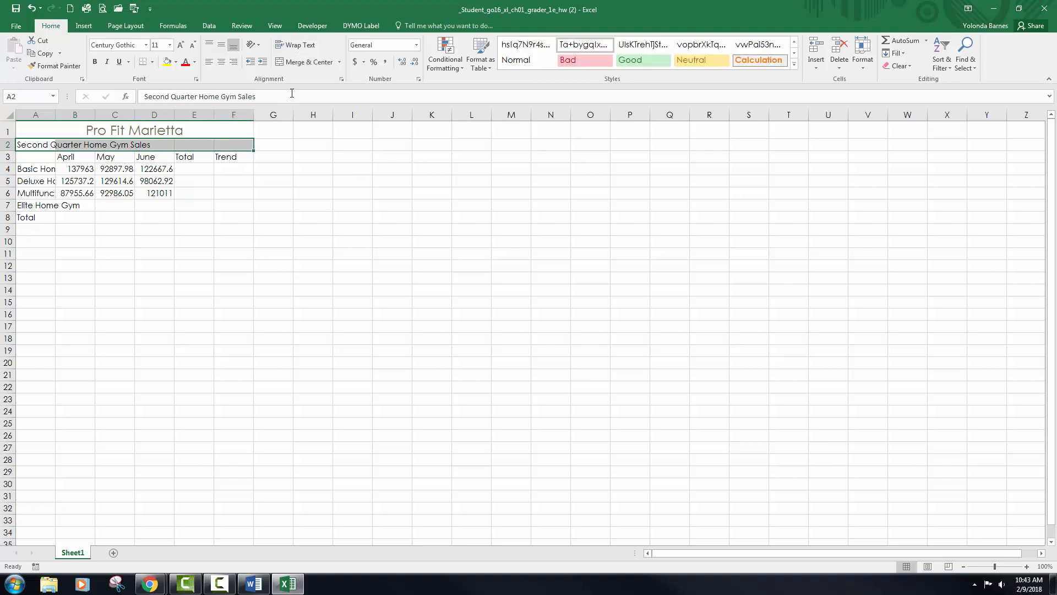
click(299, 65)
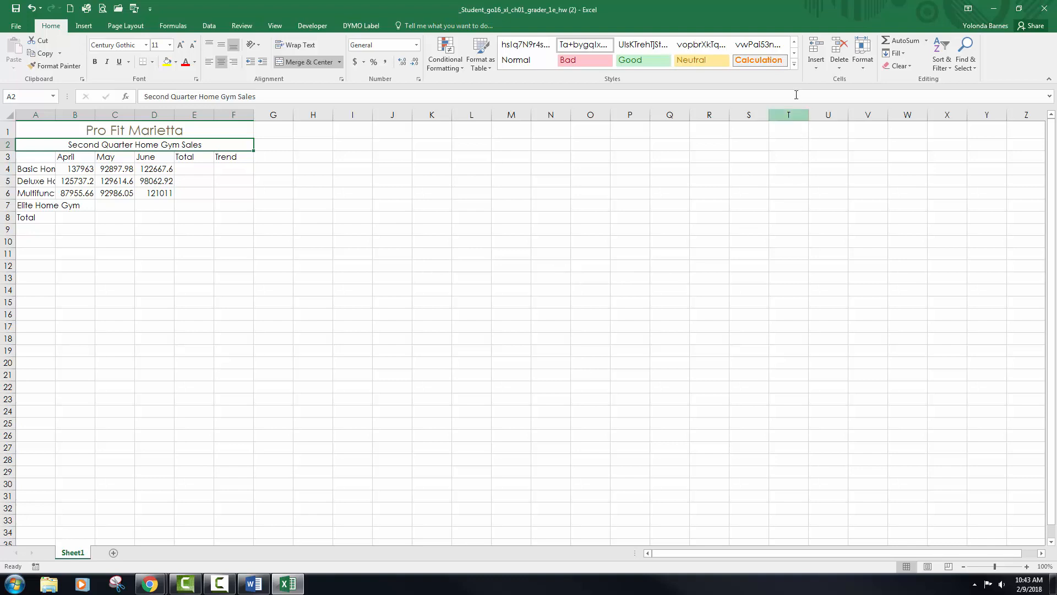
click(794, 64)
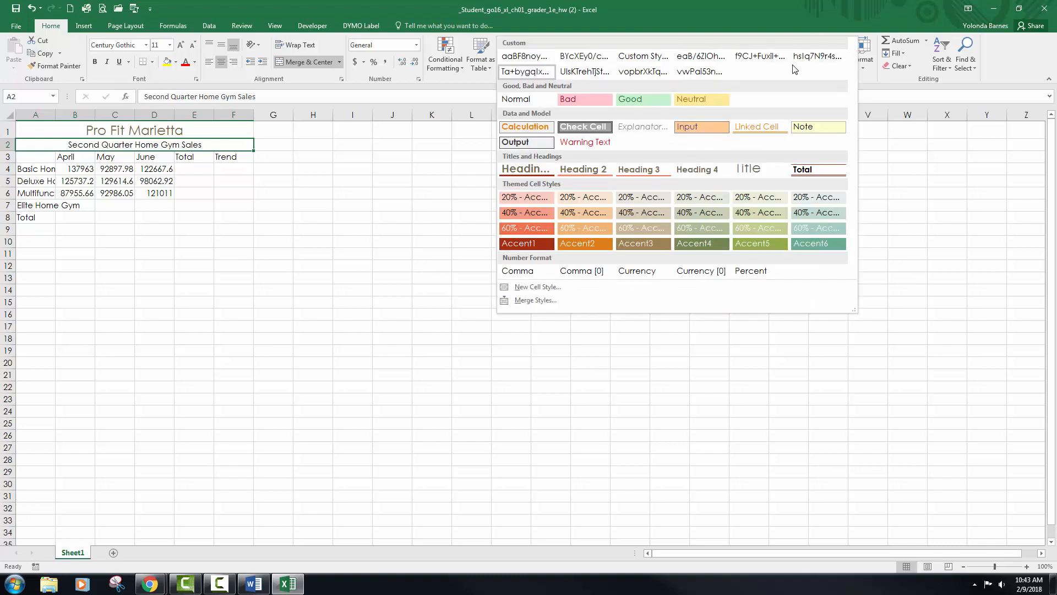
click(527, 171)
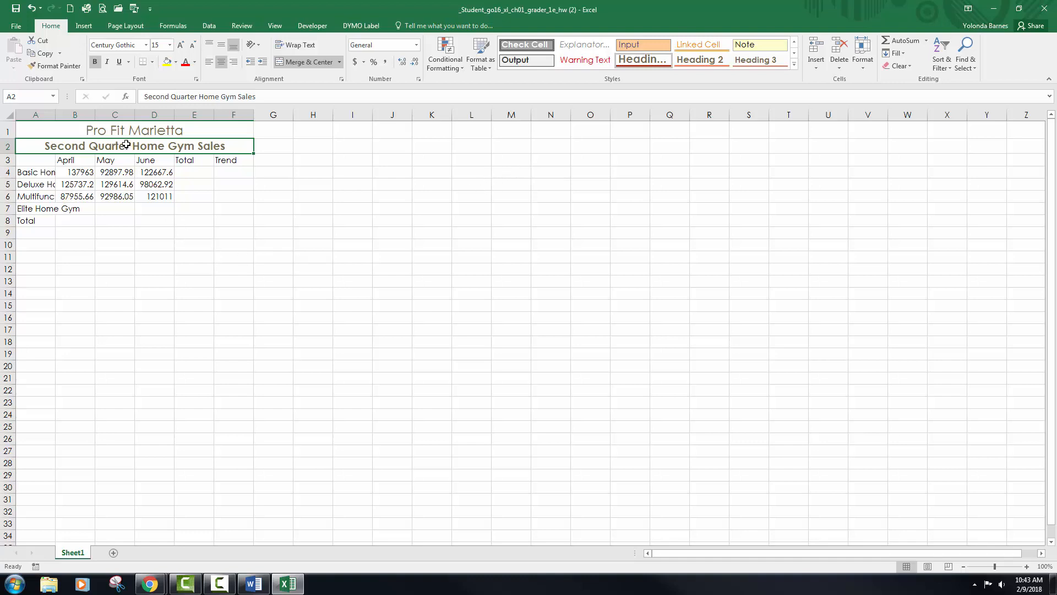
Center the column titles in the range B3:F3.
click(71, 163)
drag(71, 164, 227, 163)
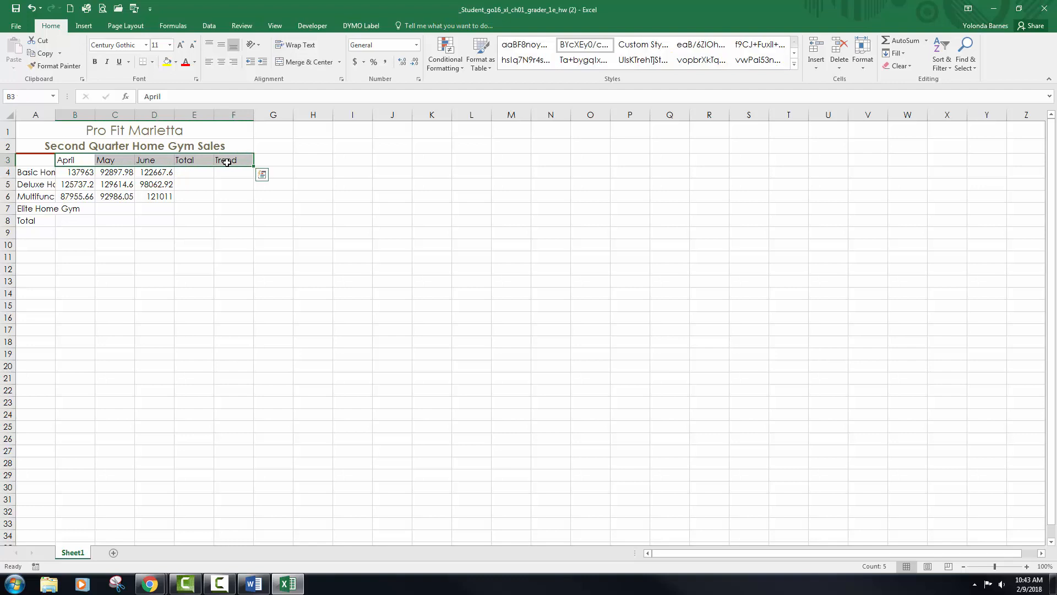
click(222, 64)
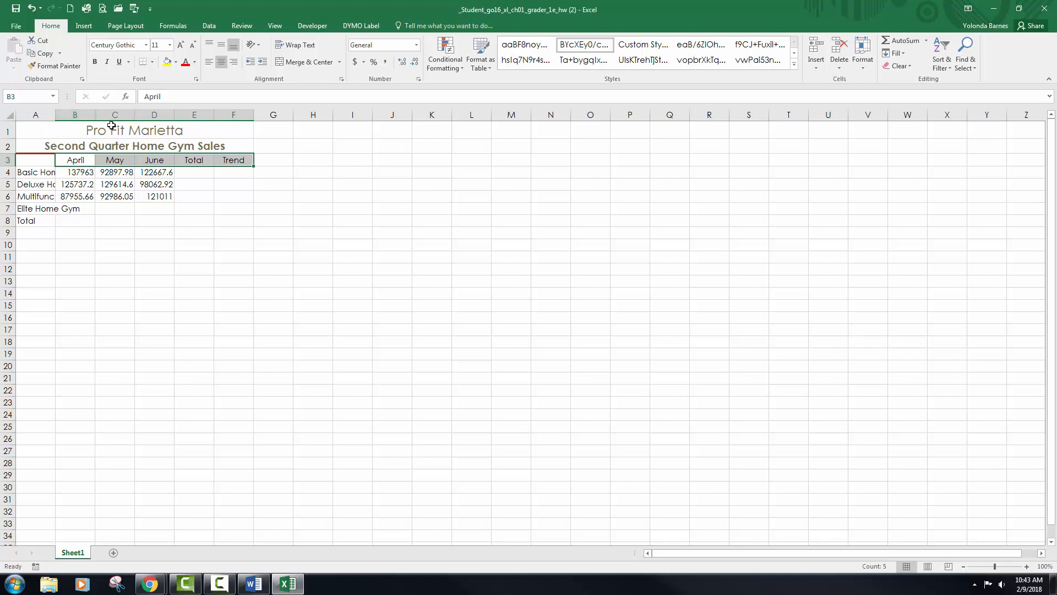
click(34, 114)
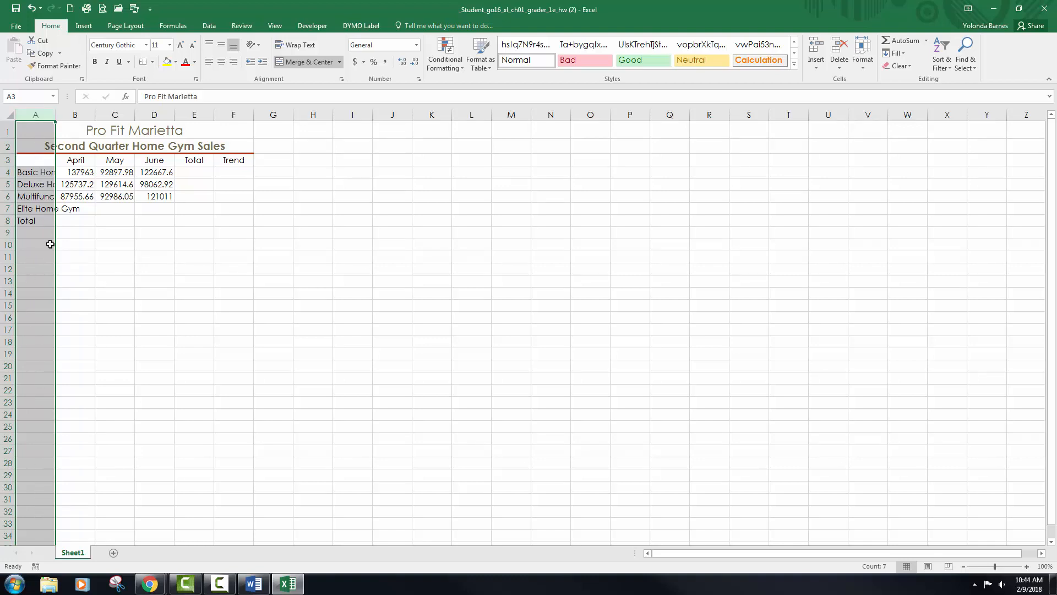
right_click(41, 115)
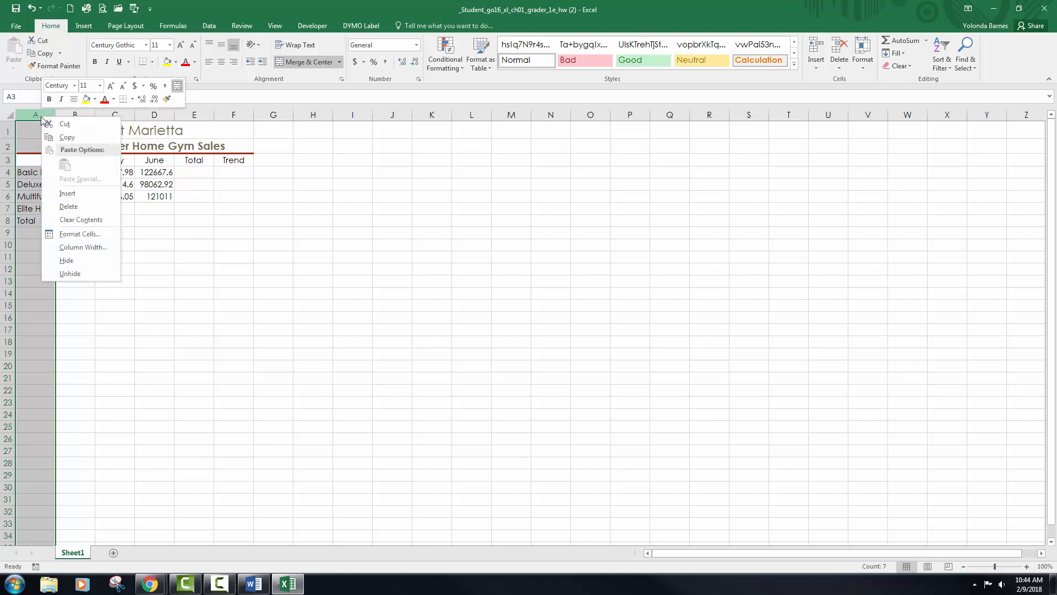
click(82, 249)
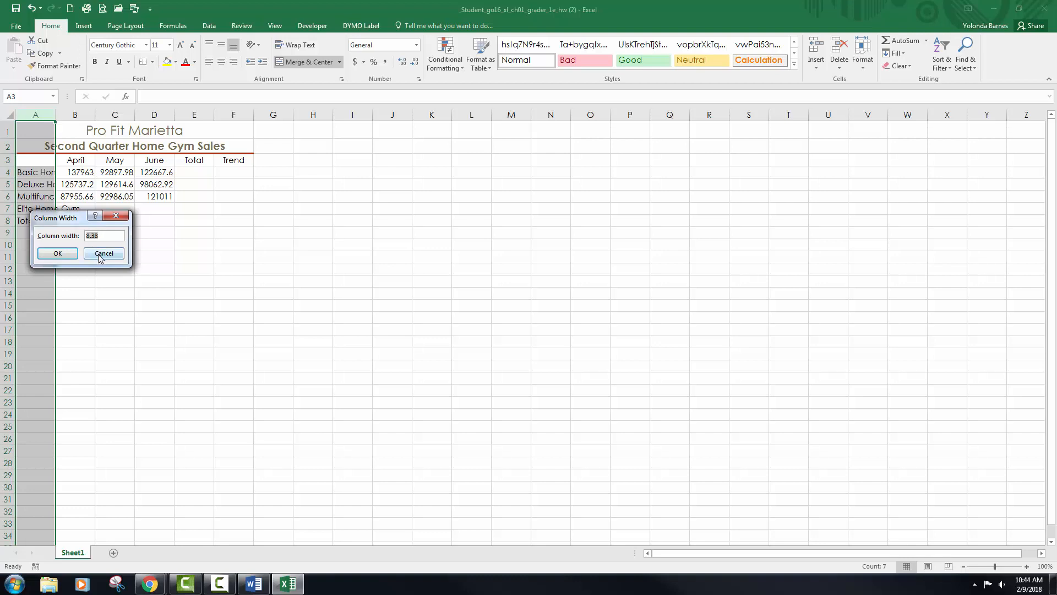
click(101, 255)
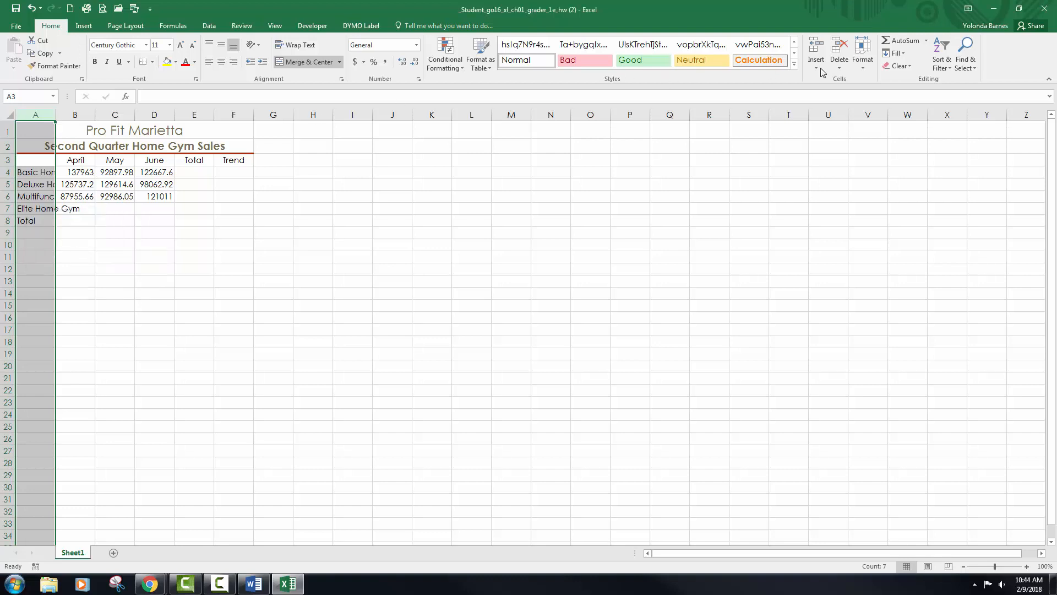
click(863, 70)
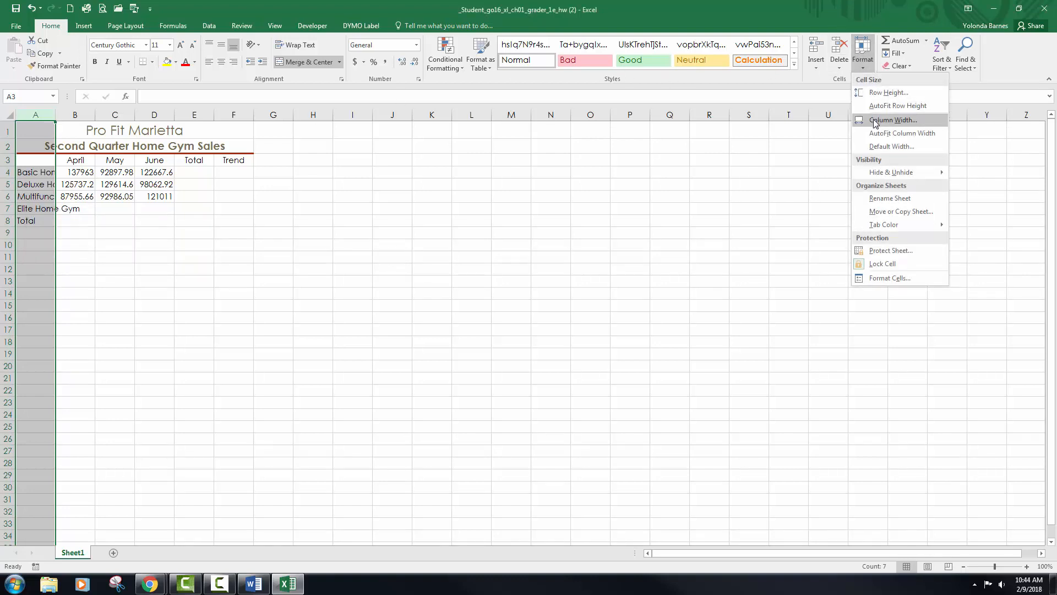
click(46, 114)
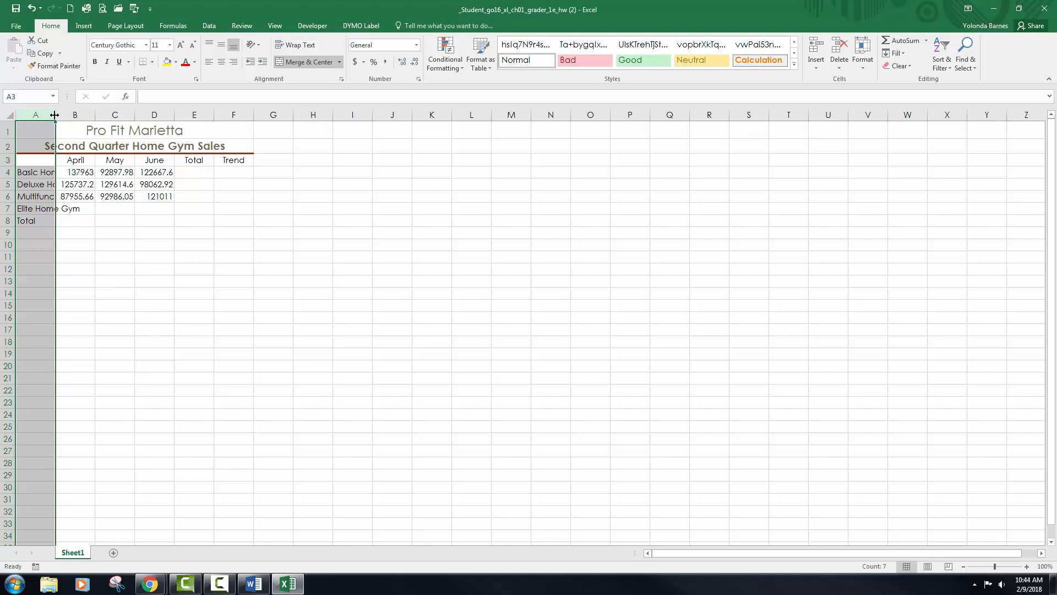
Widen column A to 180 pixels.
drag(54, 115, 56, 116)
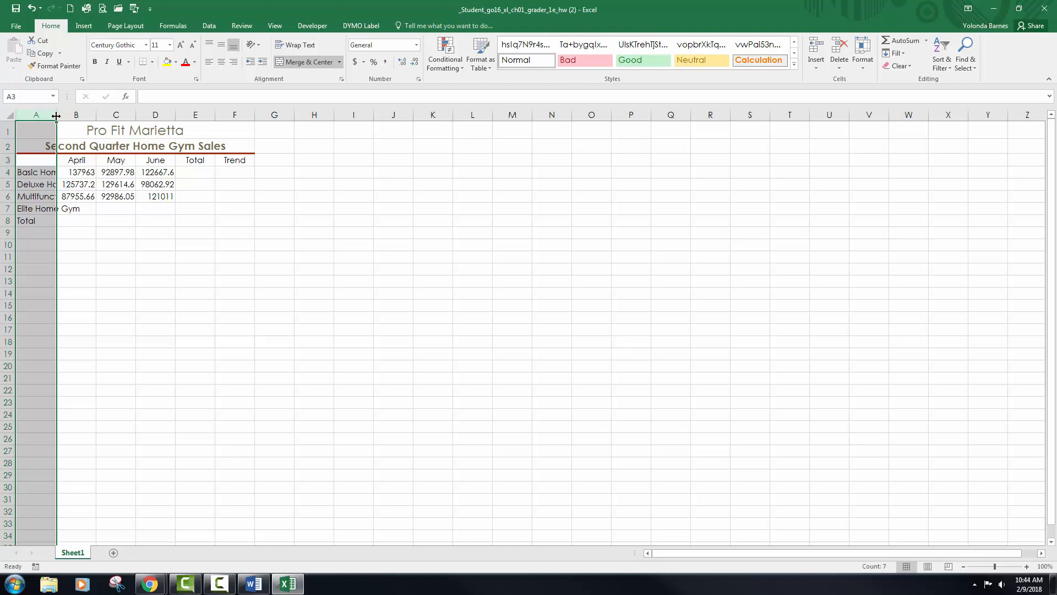
drag(56, 115, 57, 115)
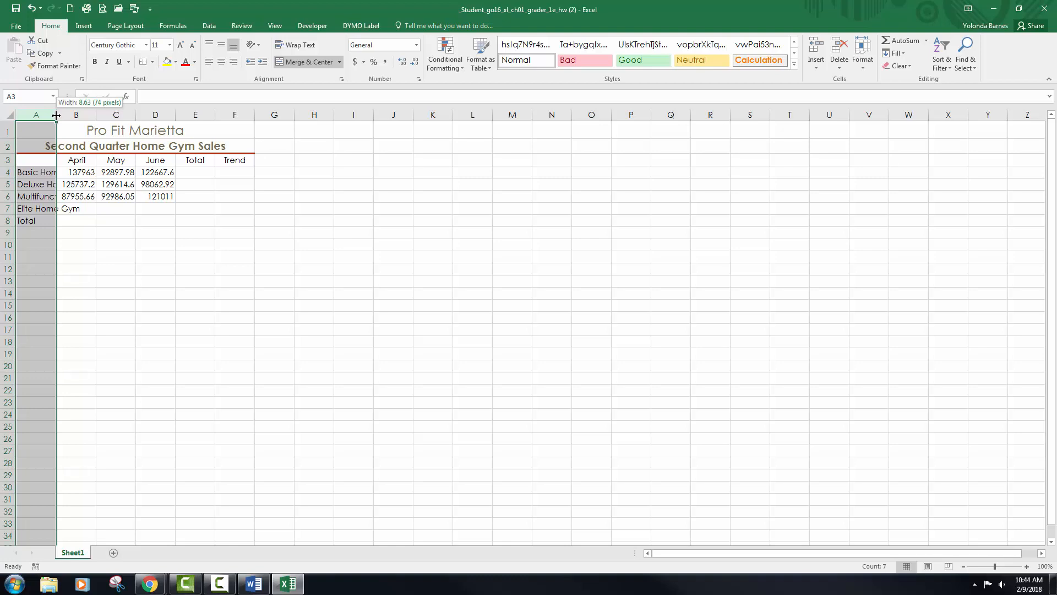
drag(56, 115, 114, 116)
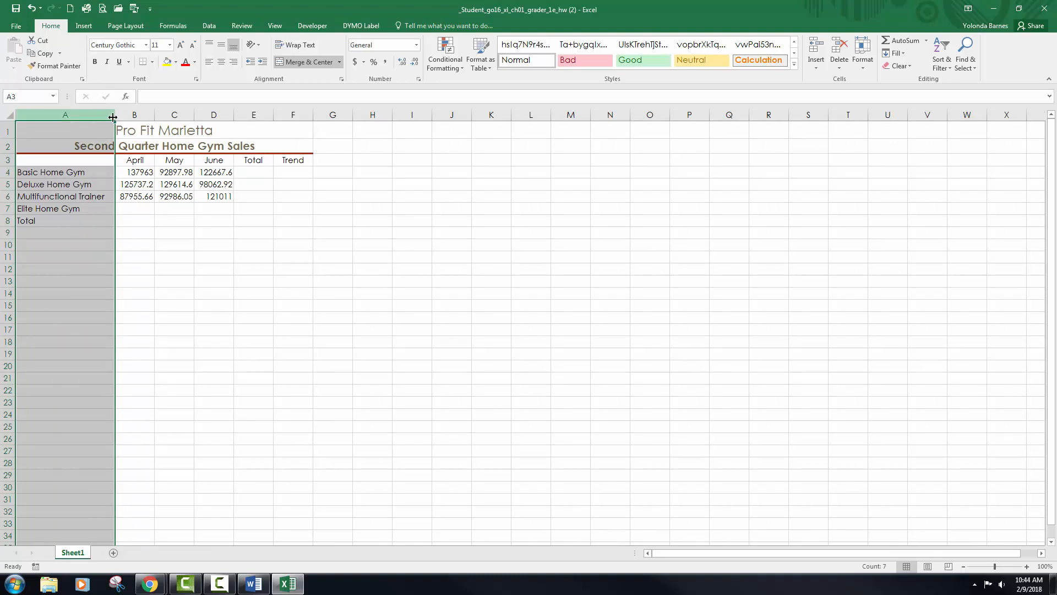
Widen columns B through F together to 115 pixels each.
drag(128, 114, 283, 117)
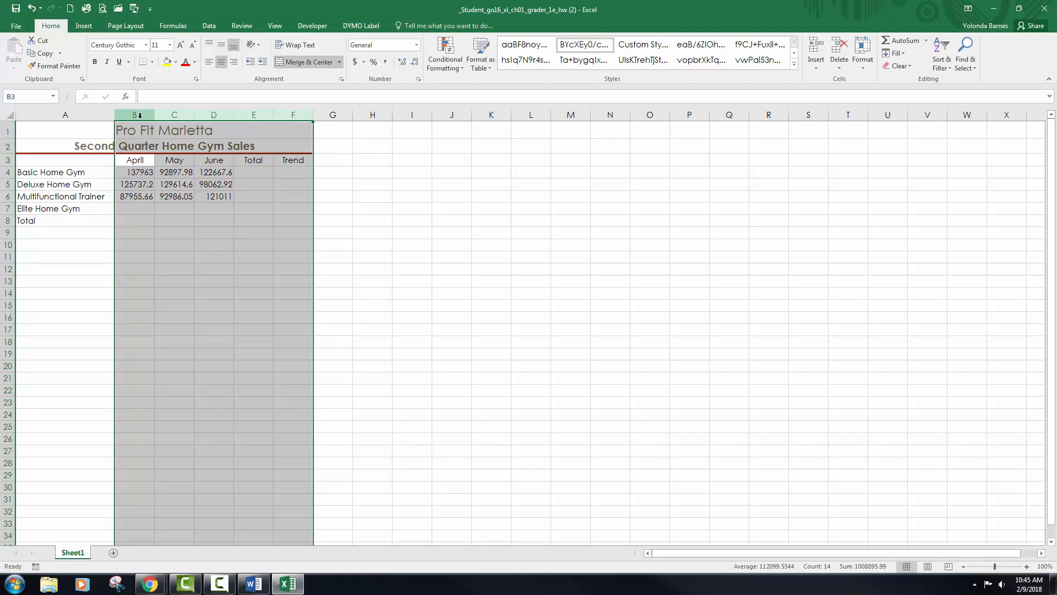
drag(139, 115, 293, 114)
drag(312, 115, 336, 116)
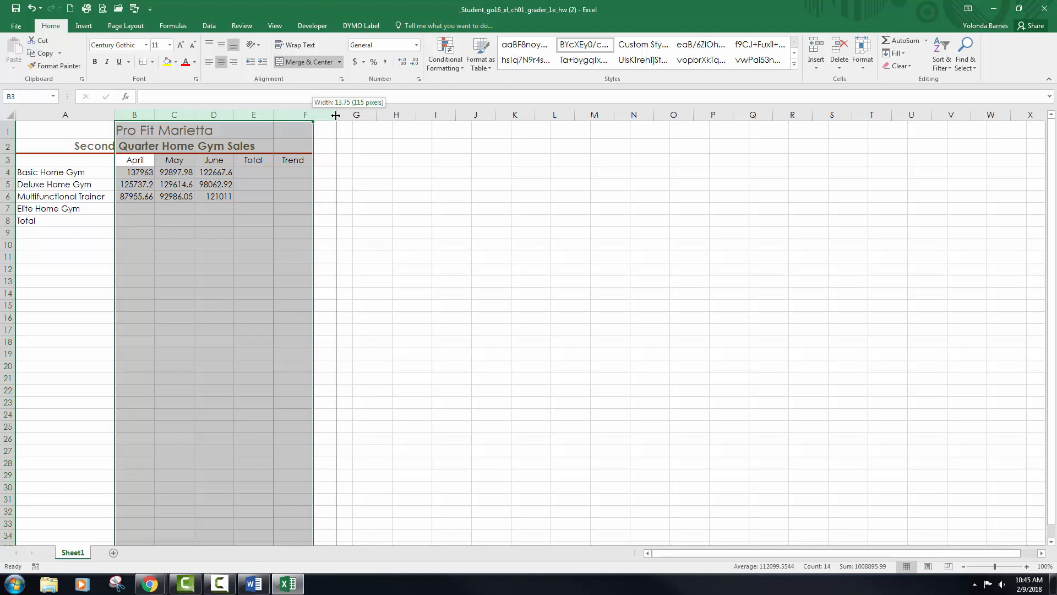
drag(336, 115, 336, 115)
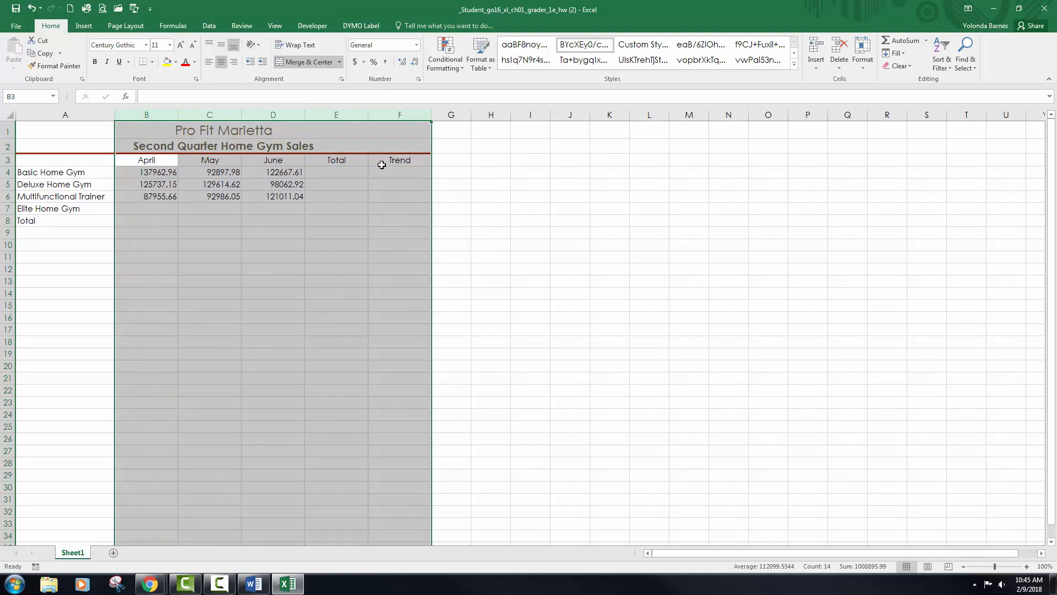
Enter the Elite Home Gym sales in B7:D7: 137727.85 for April, 121691.64 for May and 128964.64 for June.
click(161, 175)
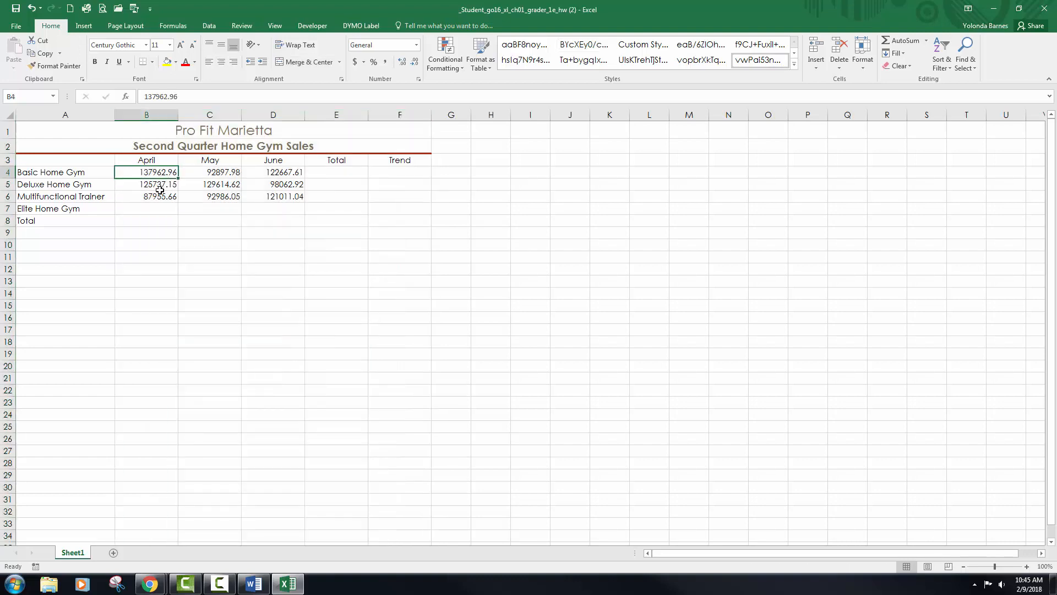
click(164, 208)
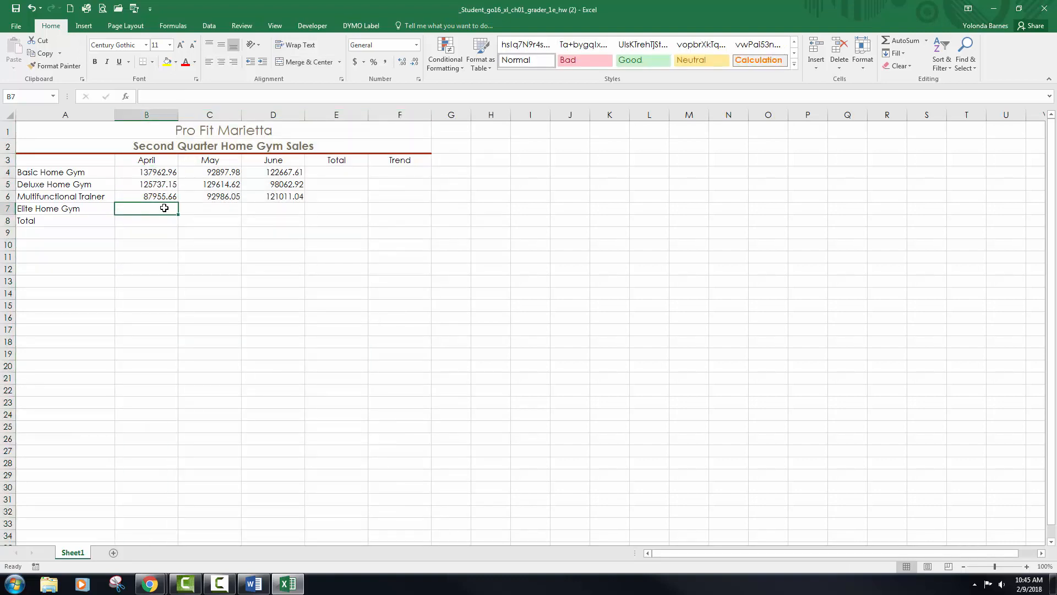
drag(164, 208, 260, 206)
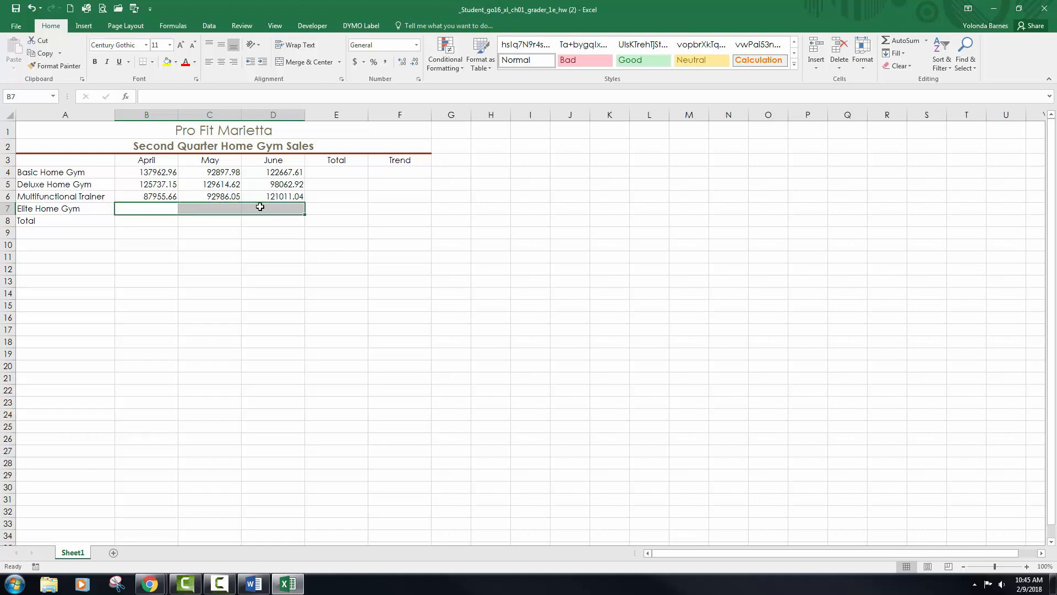
click(156, 209)
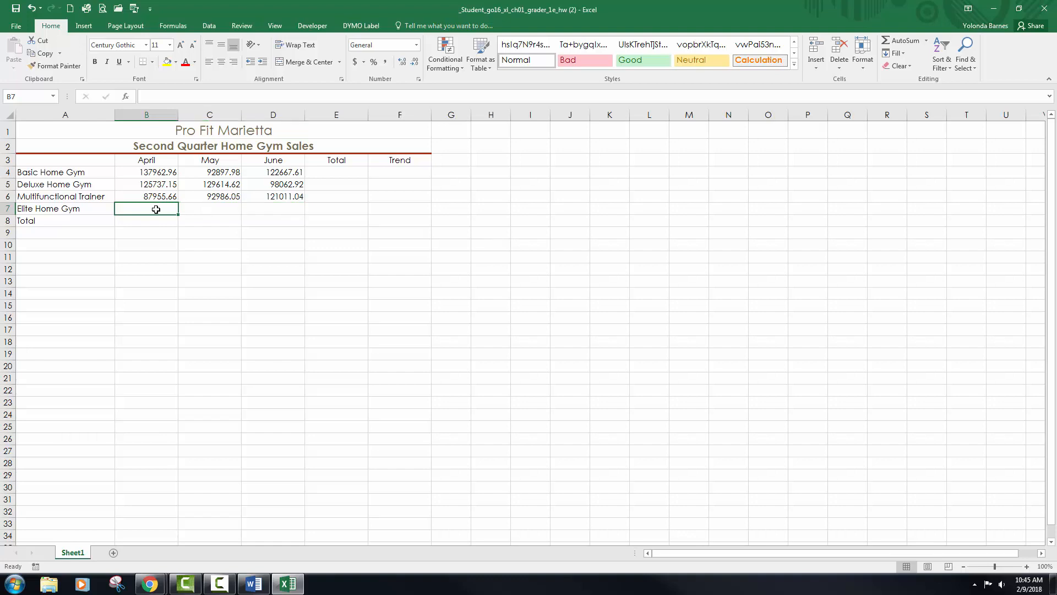
text(137)
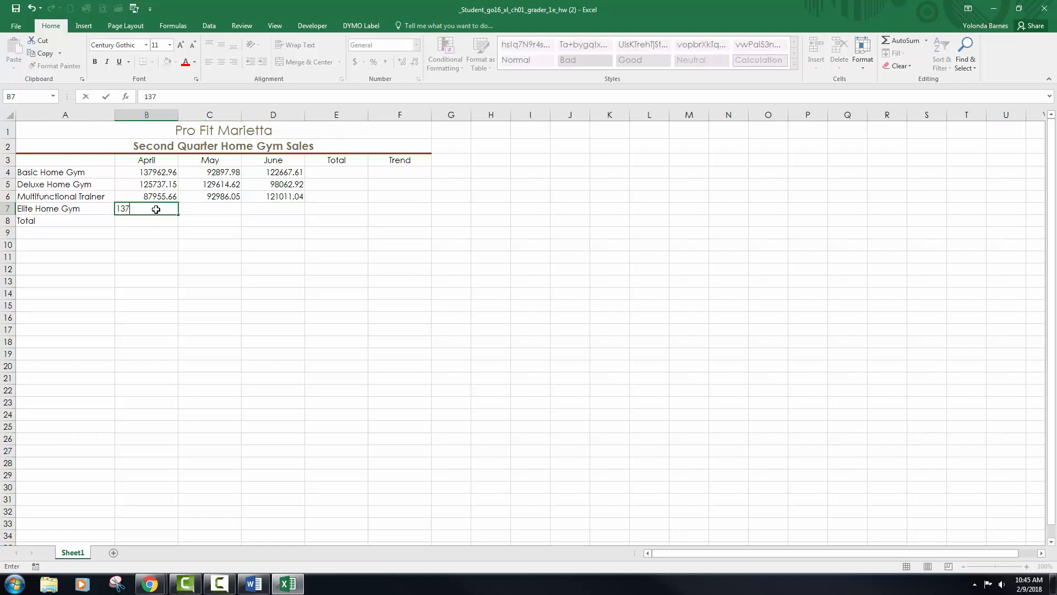
text(727.85)
key(Tab)
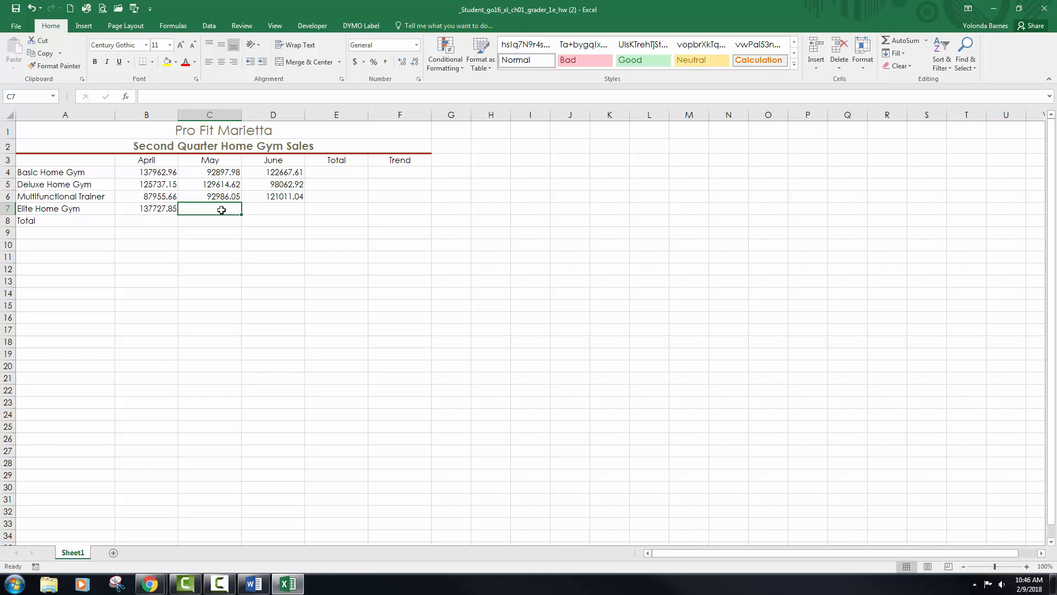
text(121)
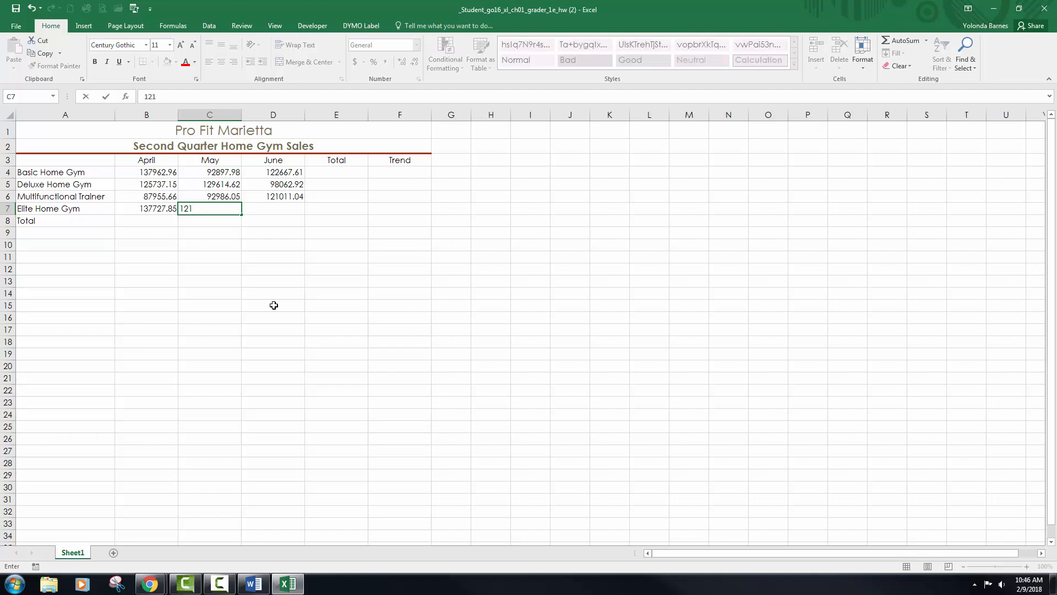
text(691.64)
key(Tab)
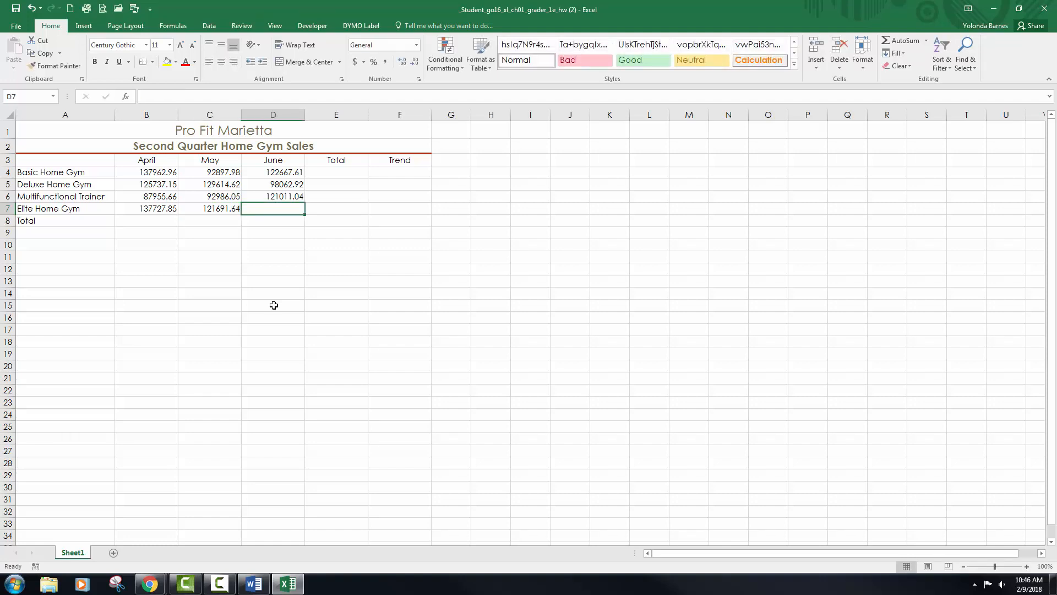
text(128)
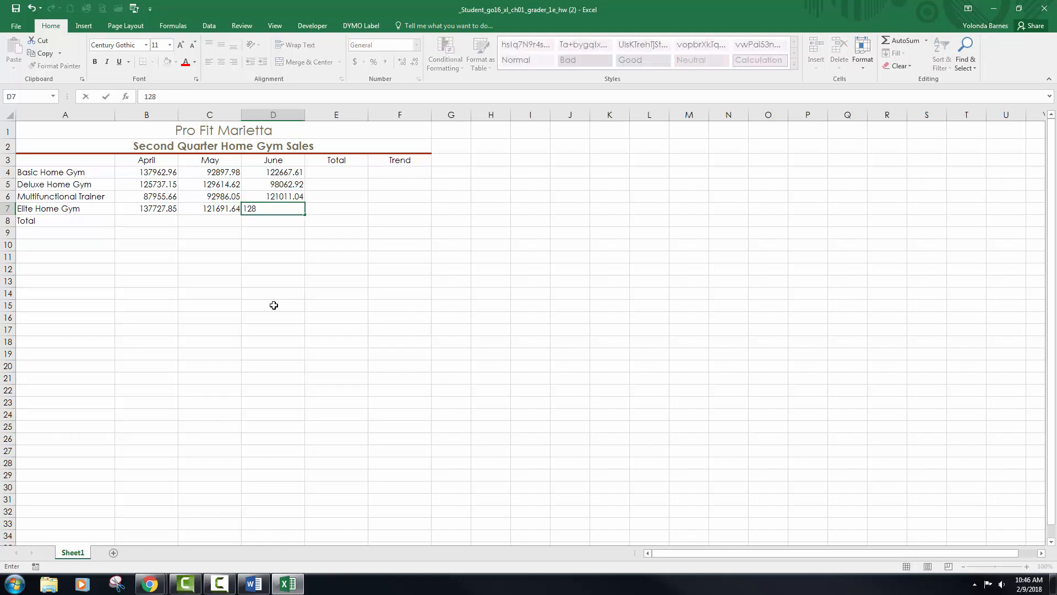
text(964.64)
key(Return)
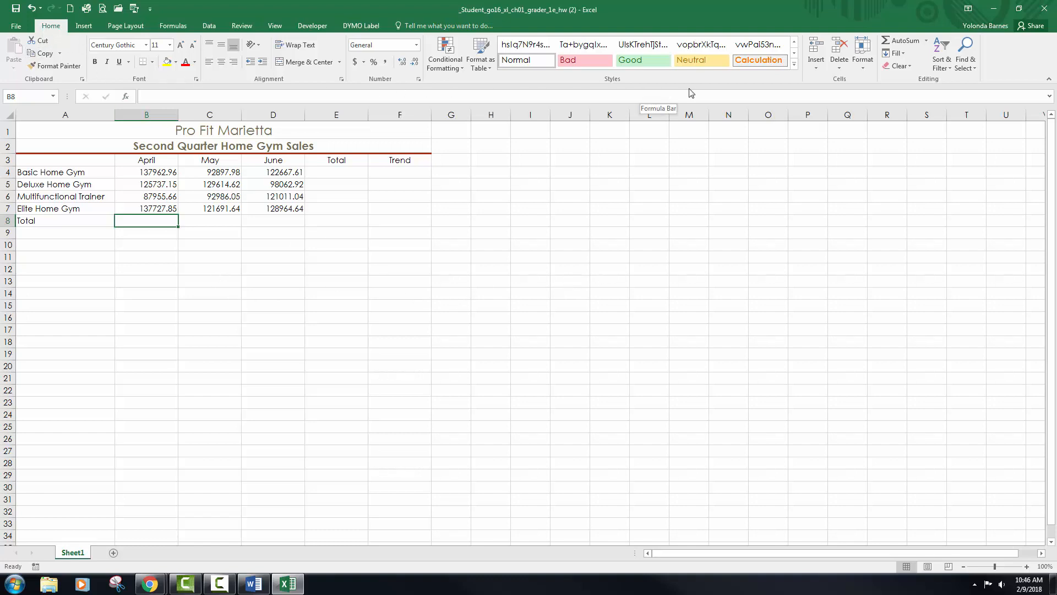
Total the April sales in B8 with AutoSum over B4:B7 and fill the formula across to D8.
click(927, 42)
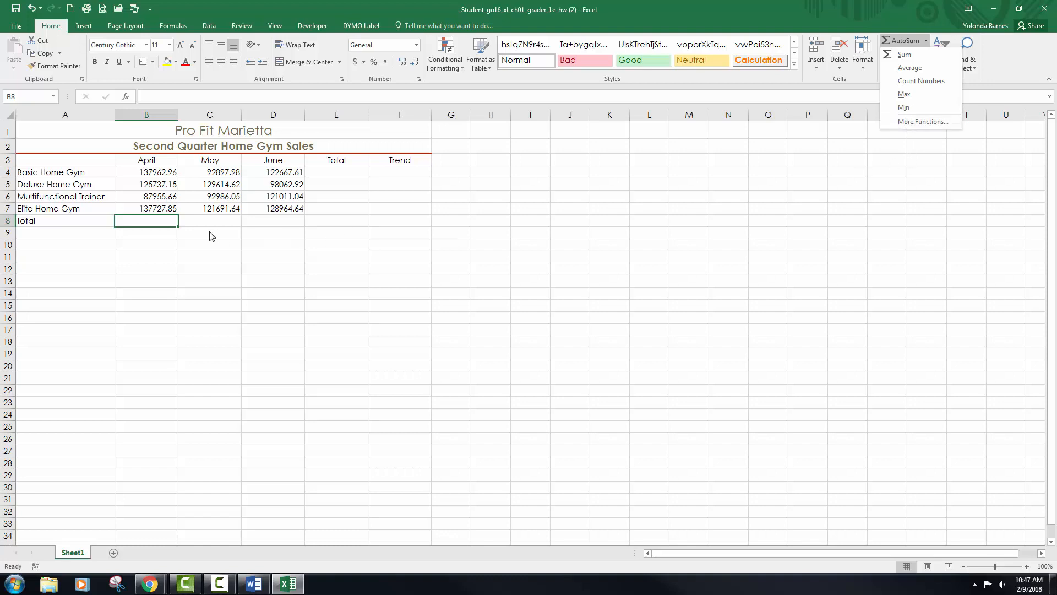
click(157, 222)
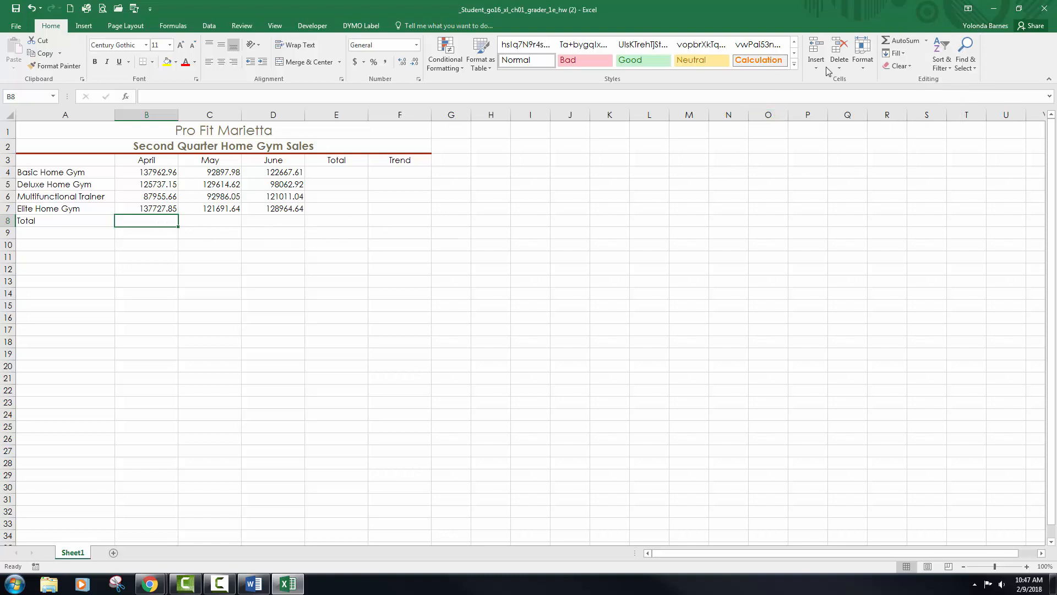
click(903, 41)
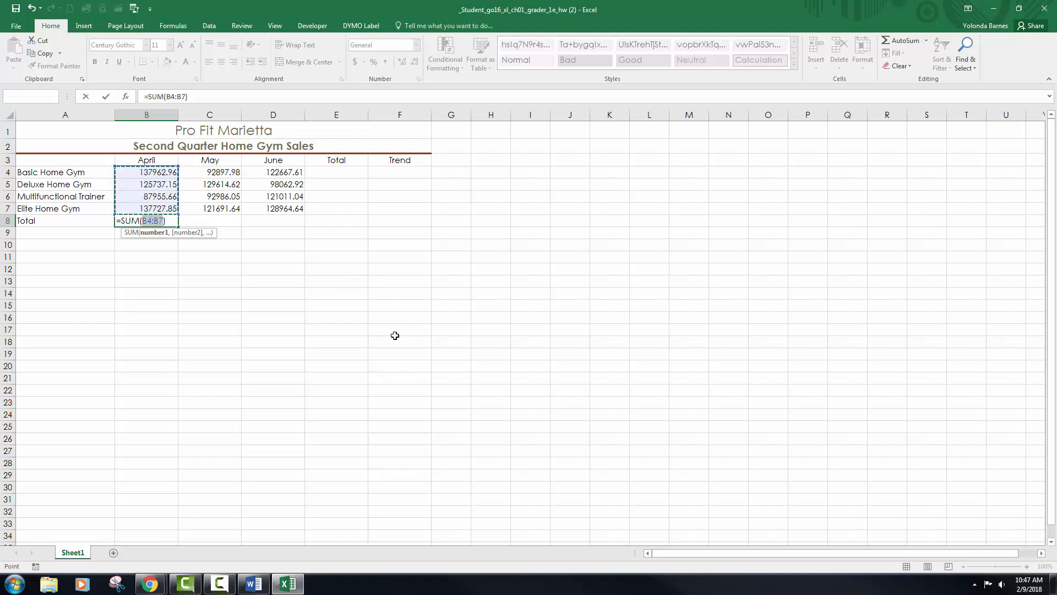
key(Tab)
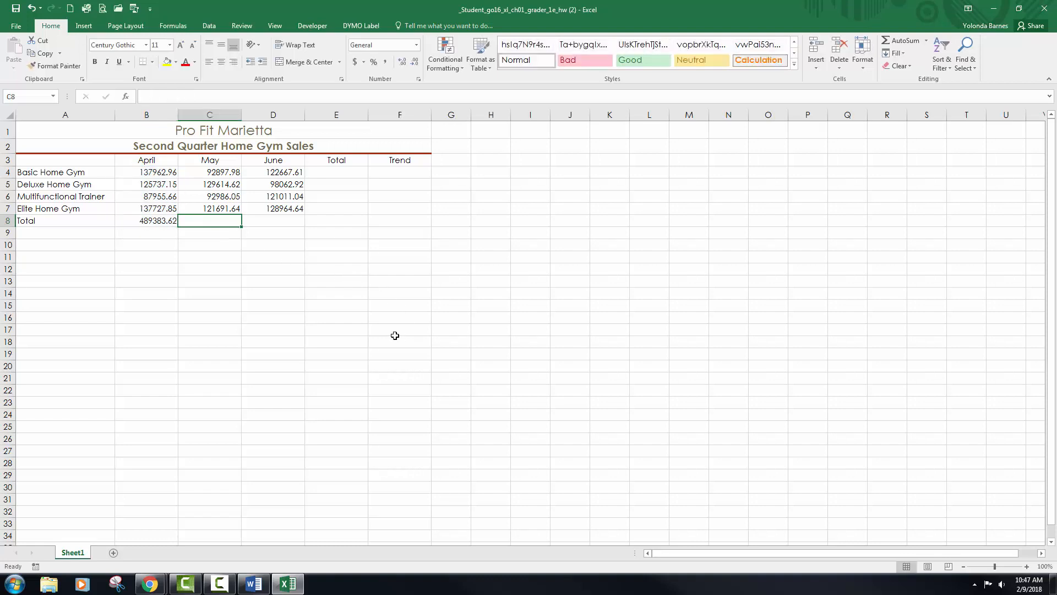
key(Left)
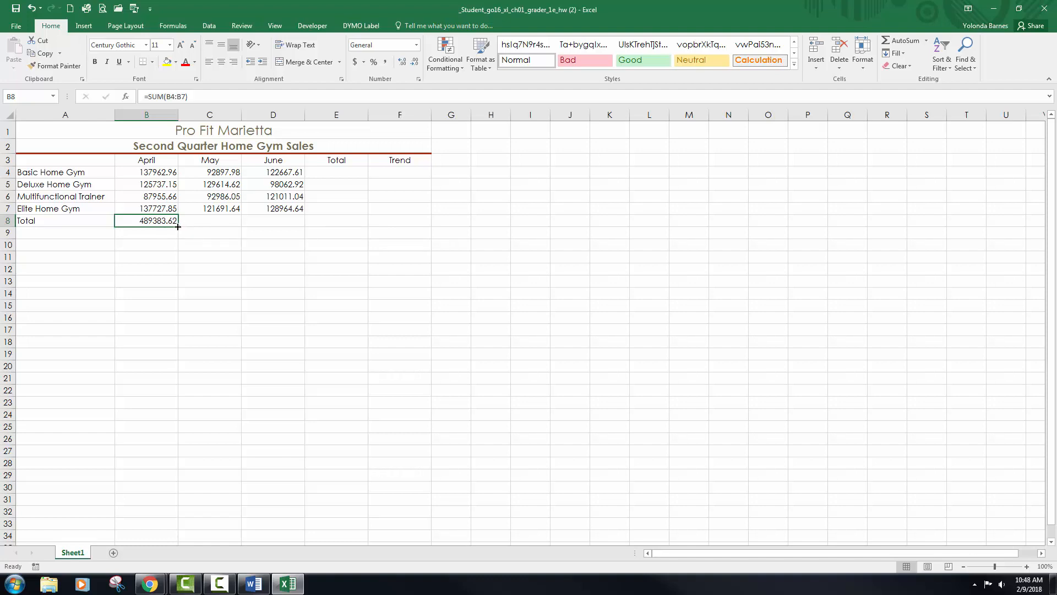
drag(178, 226, 278, 227)
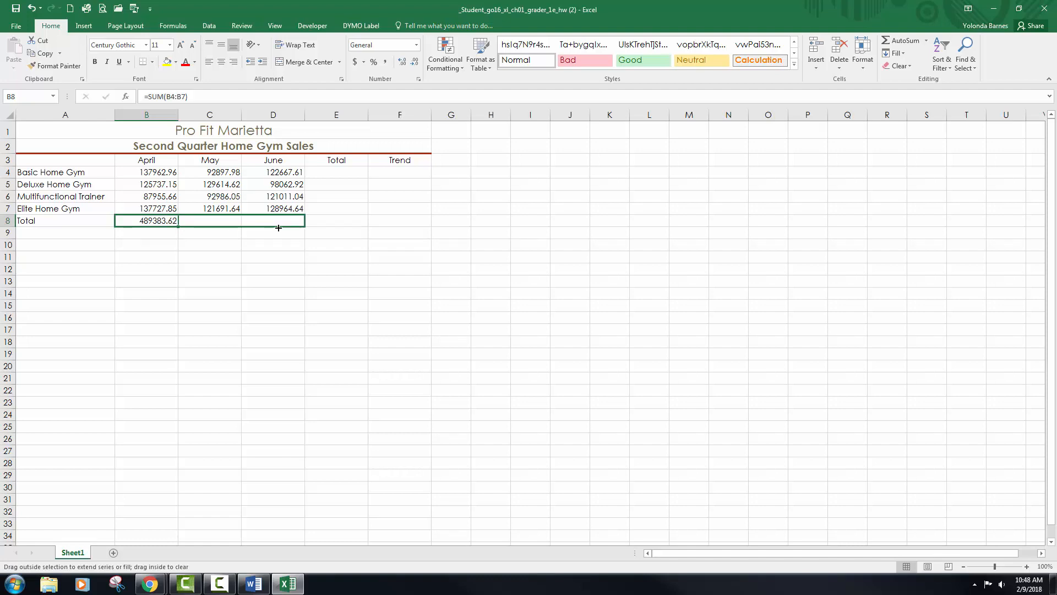
drag(278, 228, 278, 228)
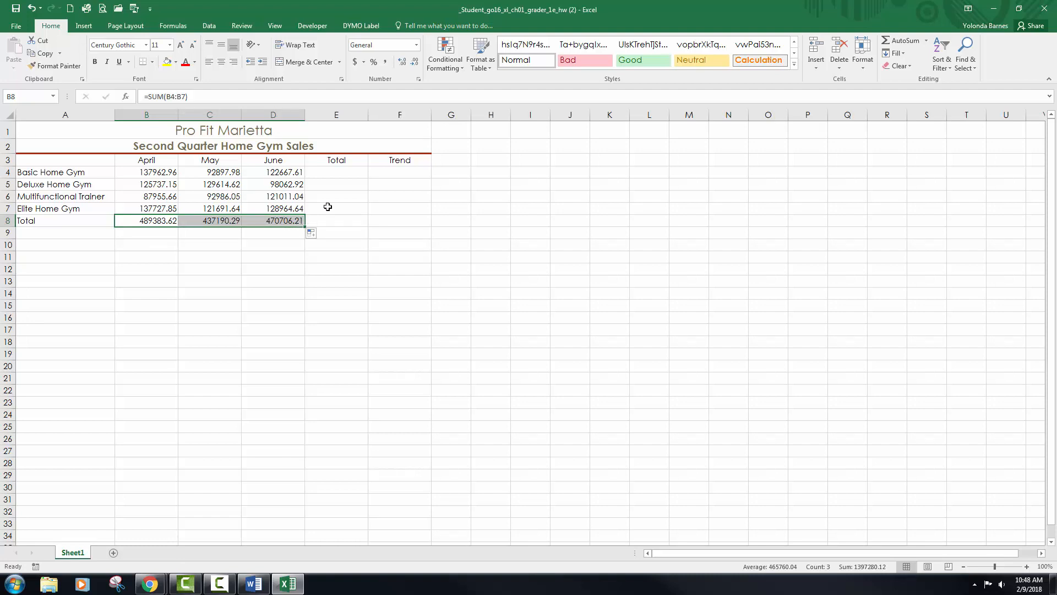
Total the Basic Home Gym row in E4 with AutoSum over B4:D4 and fill the formula down to E8.
click(343, 174)
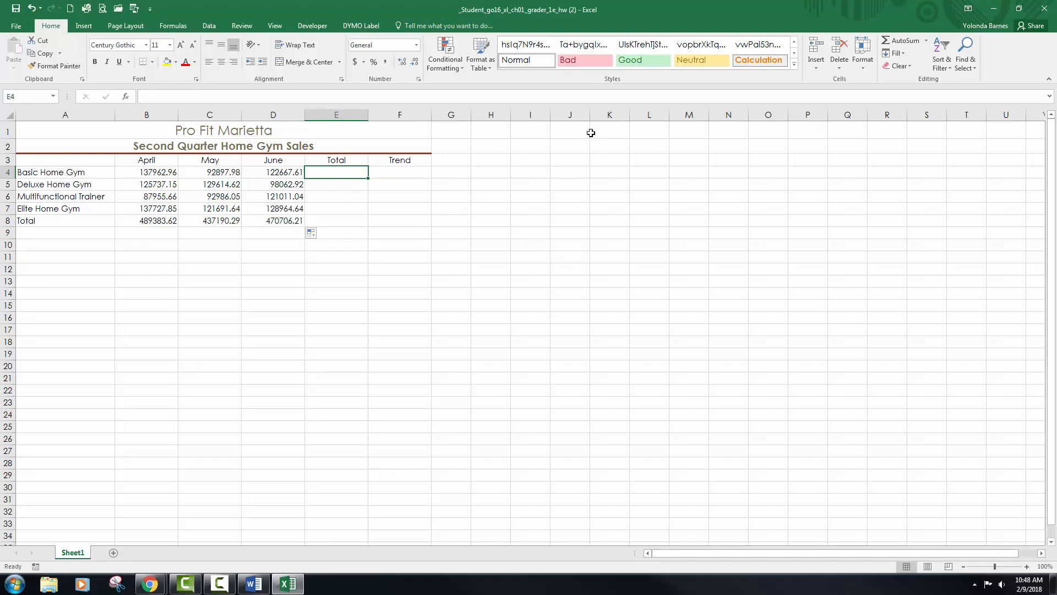
click(904, 40)
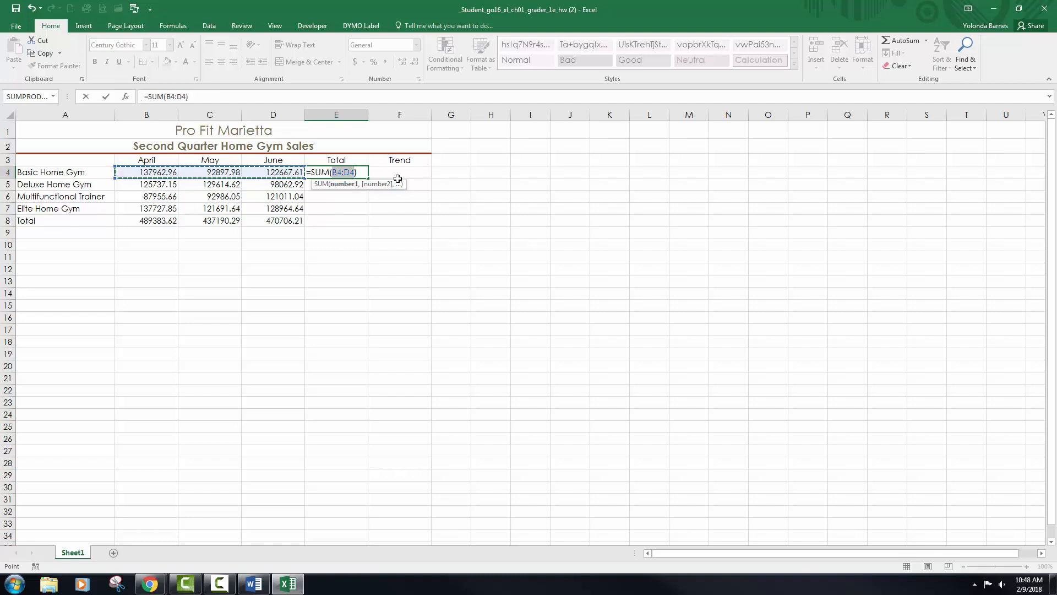
click(106, 98)
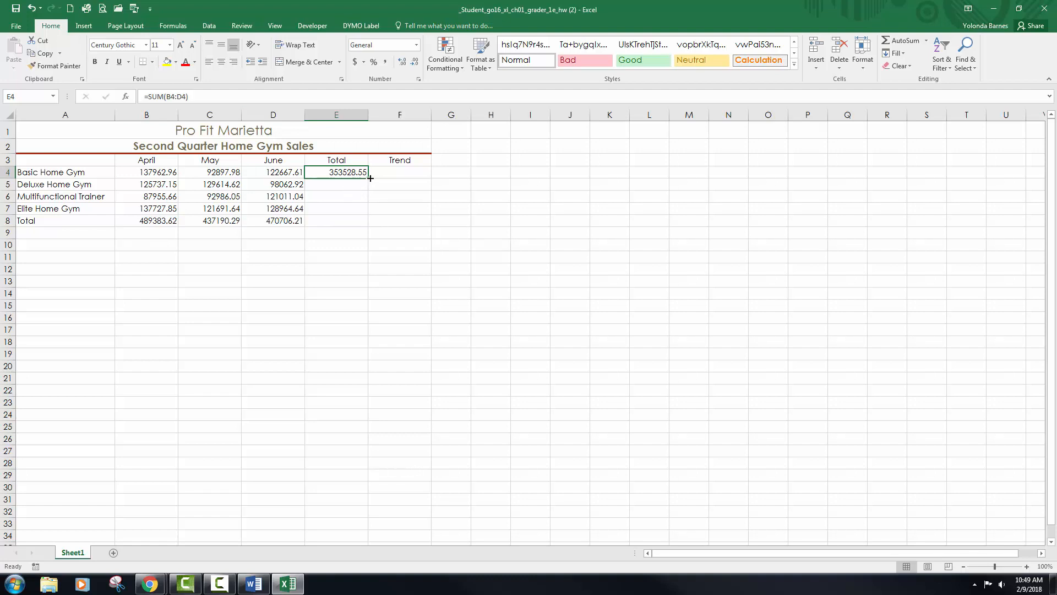
drag(369, 178, 369, 222)
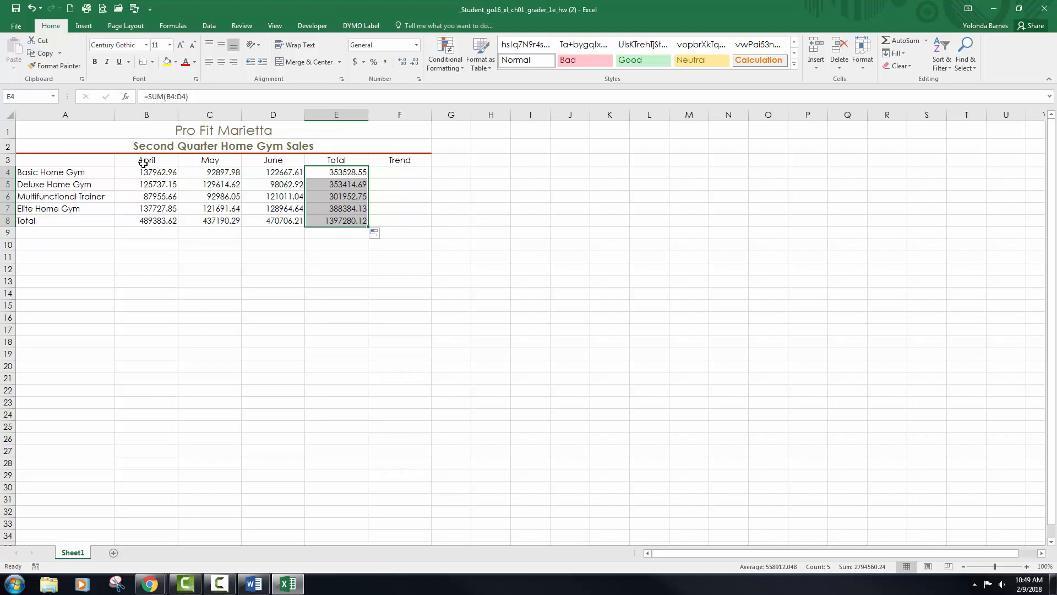
drag(86, 172, 81, 217)
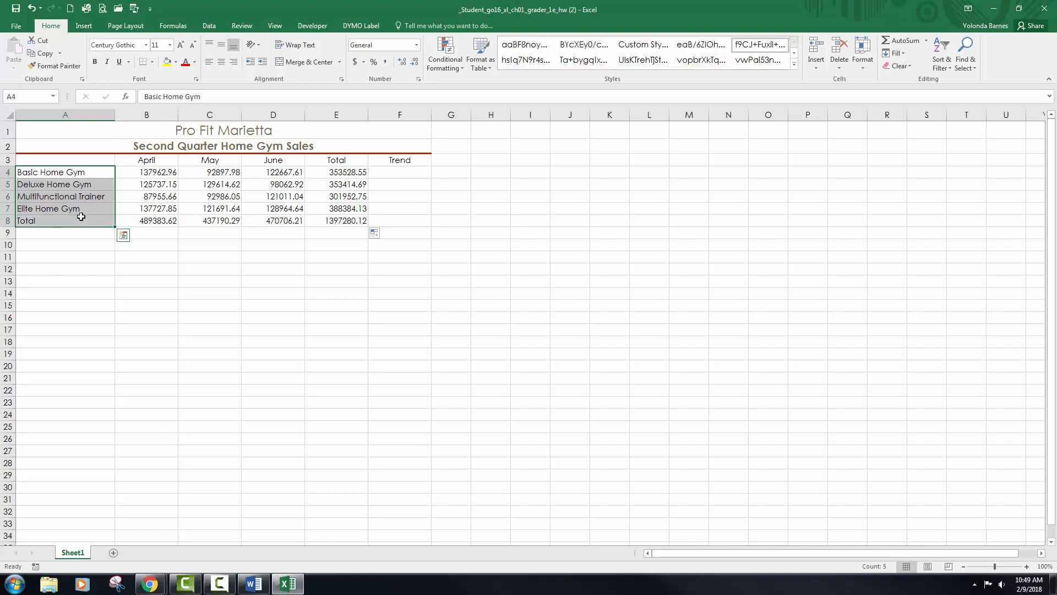
shift+drag(140, 159, 189, 165)
click(146, 170)
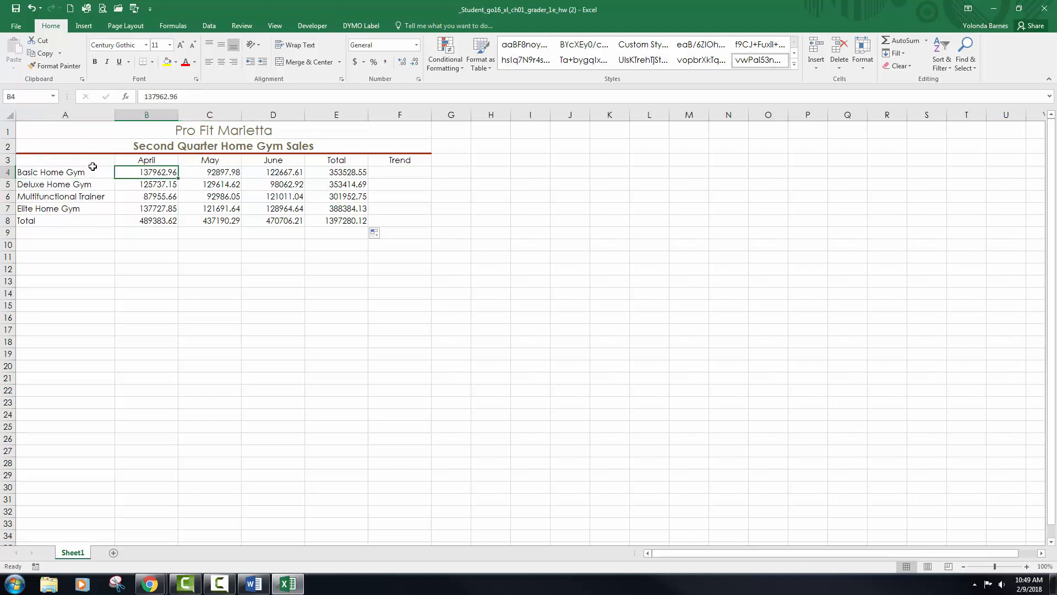
drag(89, 167, 84, 216)
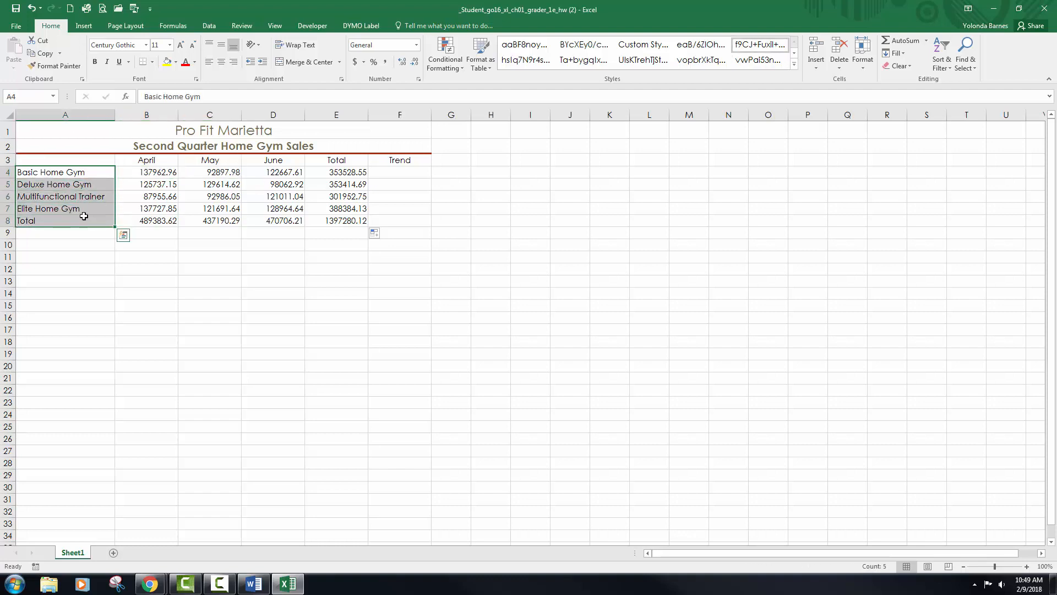
ctrl+click(156, 161)
ctrl+drag(157, 161, 390, 163)
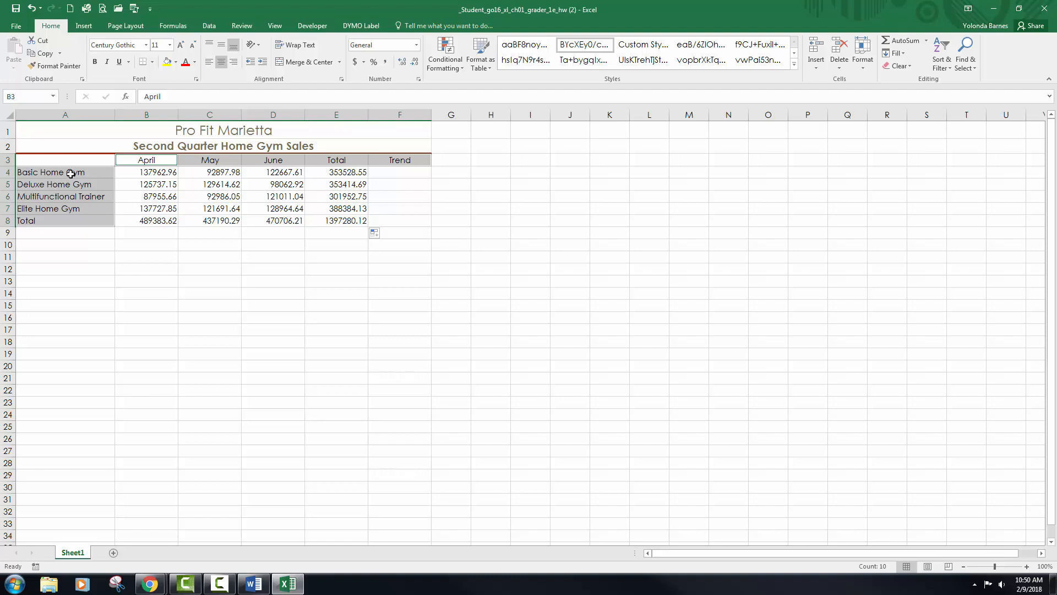
Apply the Heading 4 cell style to the row titles A4:A8 and the column titles B3:F3 together.
drag(78, 172, 86, 220)
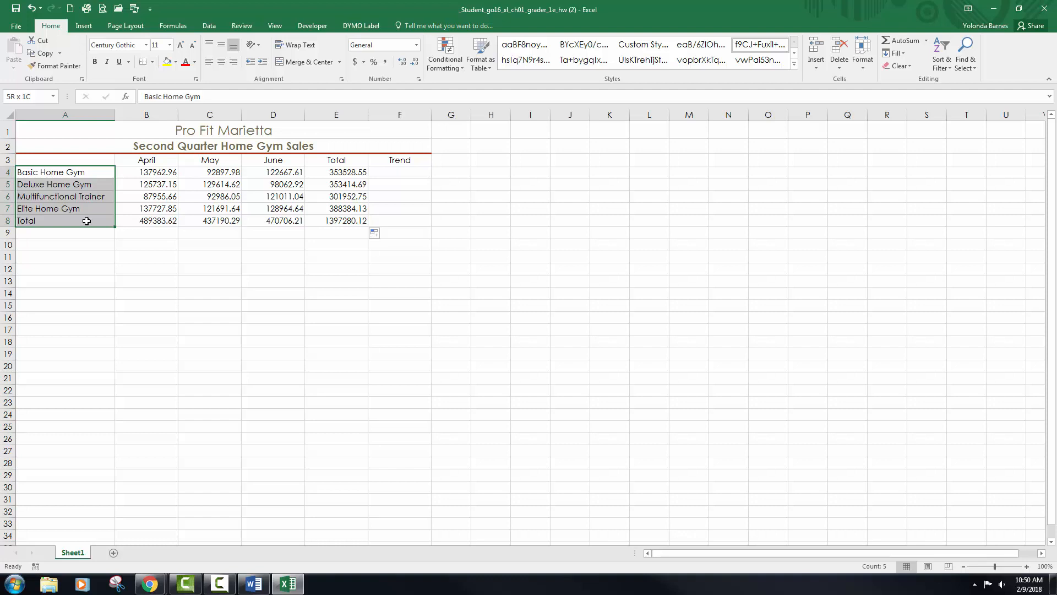
drag(87, 221, 87, 221)
ctrl+drag(153, 159, 383, 164)
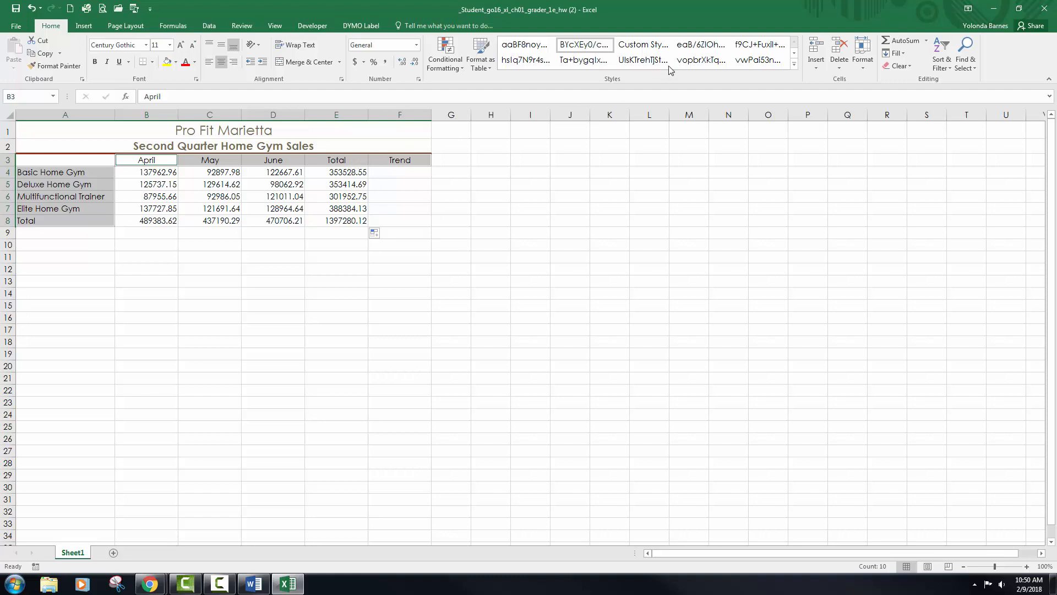
click(794, 64)
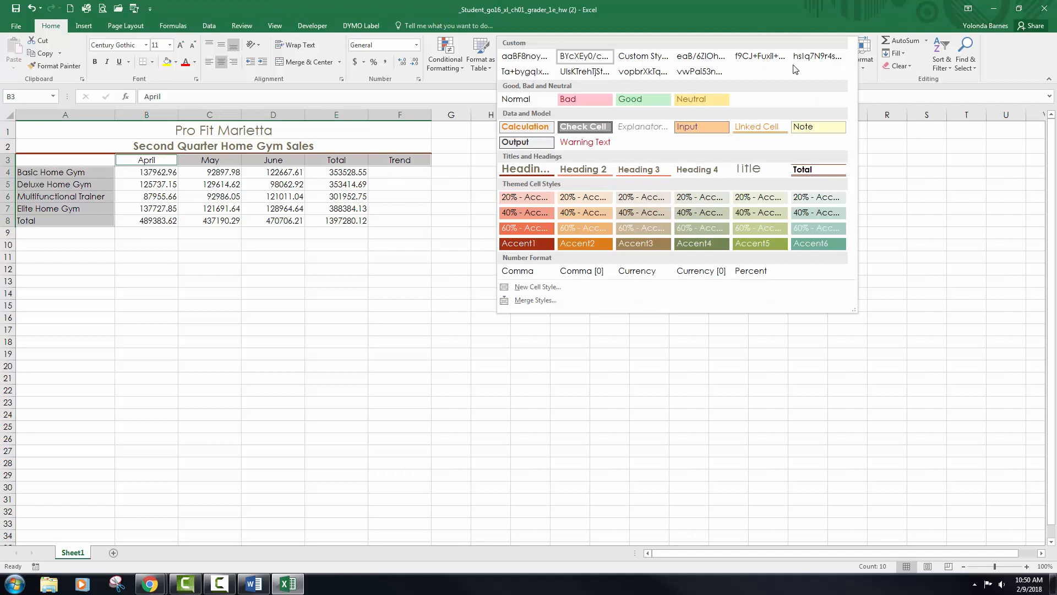
click(704, 172)
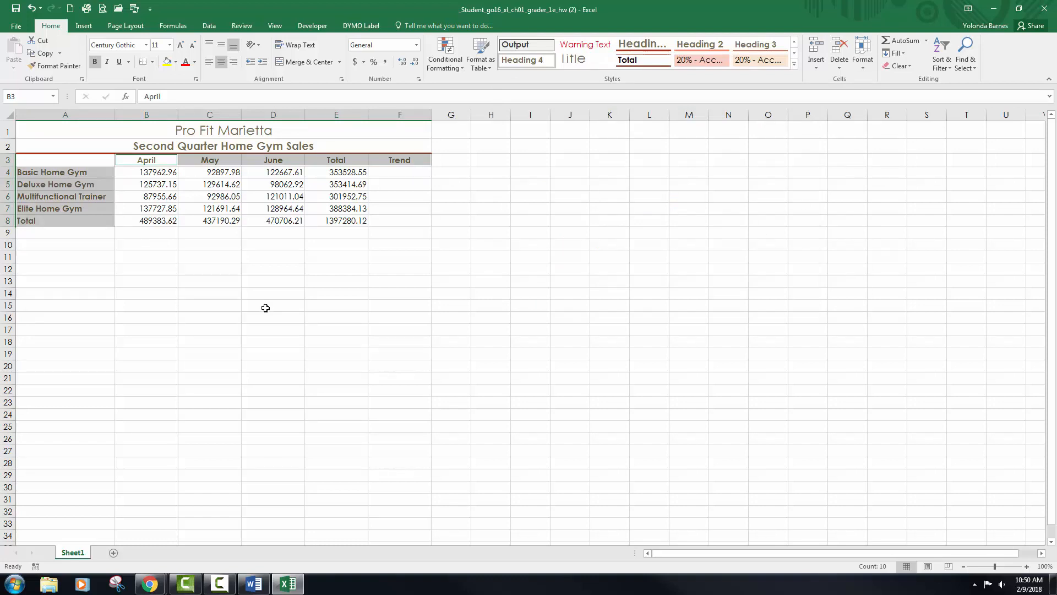
Apply the Total cell style to the totals in B8:E8.
click(166, 221)
drag(169, 221, 336, 222)
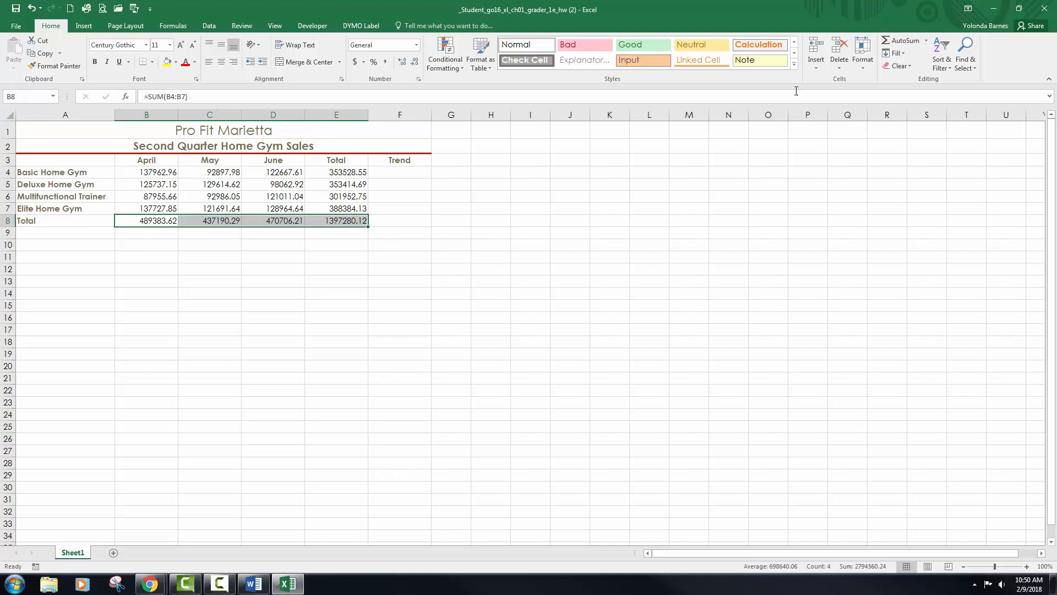
click(795, 65)
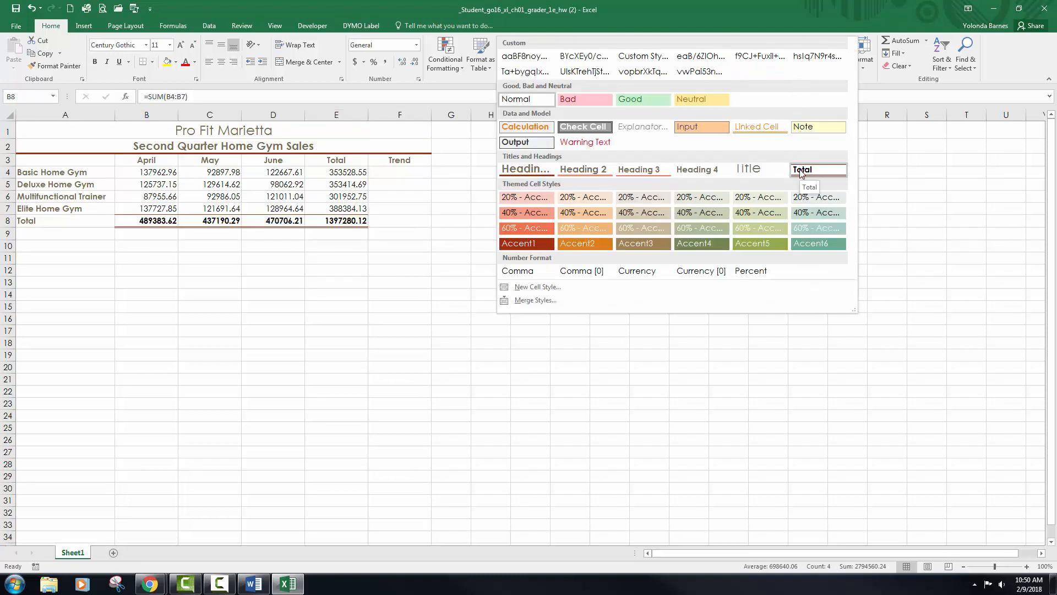
click(801, 170)
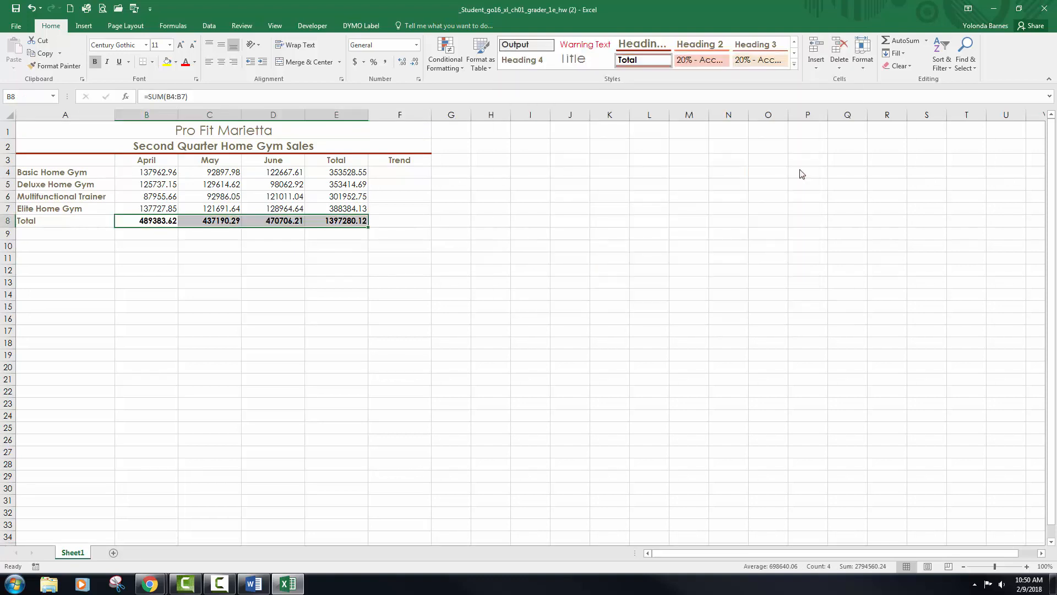
click(452, 237)
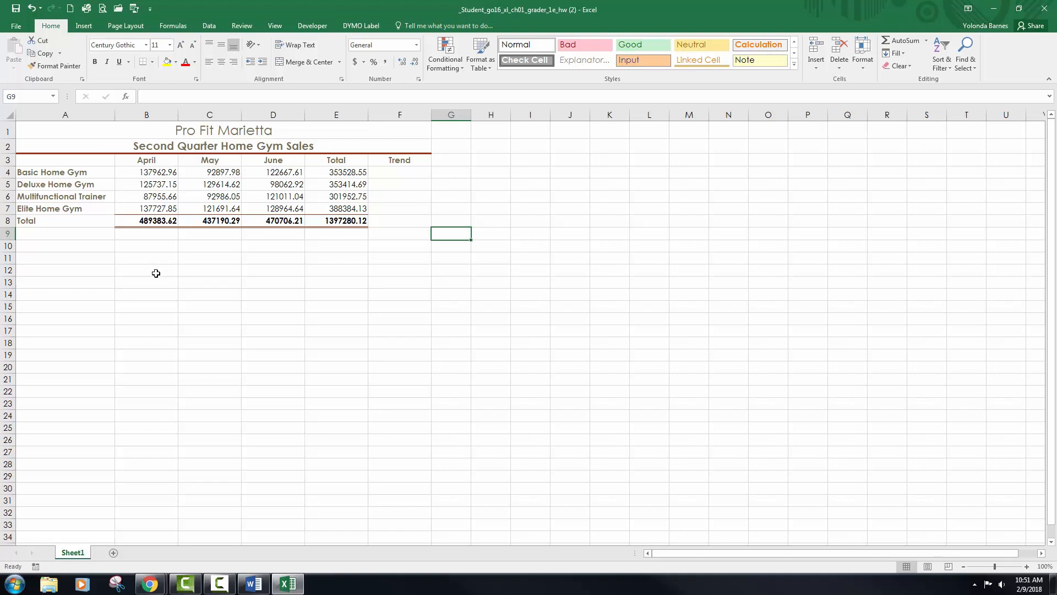
Apply the Accounting number format with two decimal places and the $ symbol to B4:E4 and B8:E8.
drag(149, 175, 335, 172)
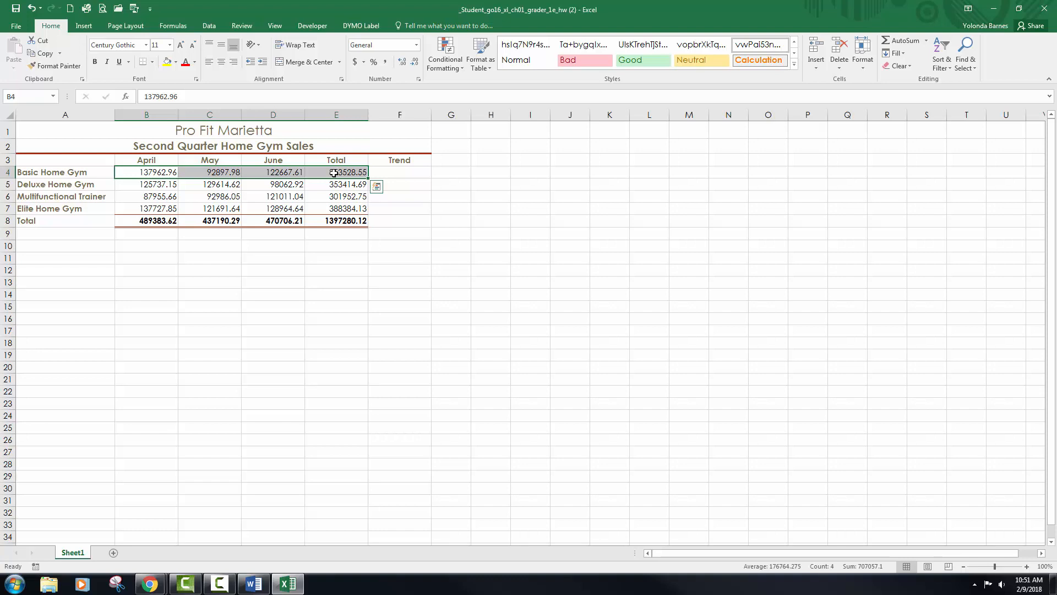
drag(141, 174, 326, 177)
drag(156, 222, 324, 222)
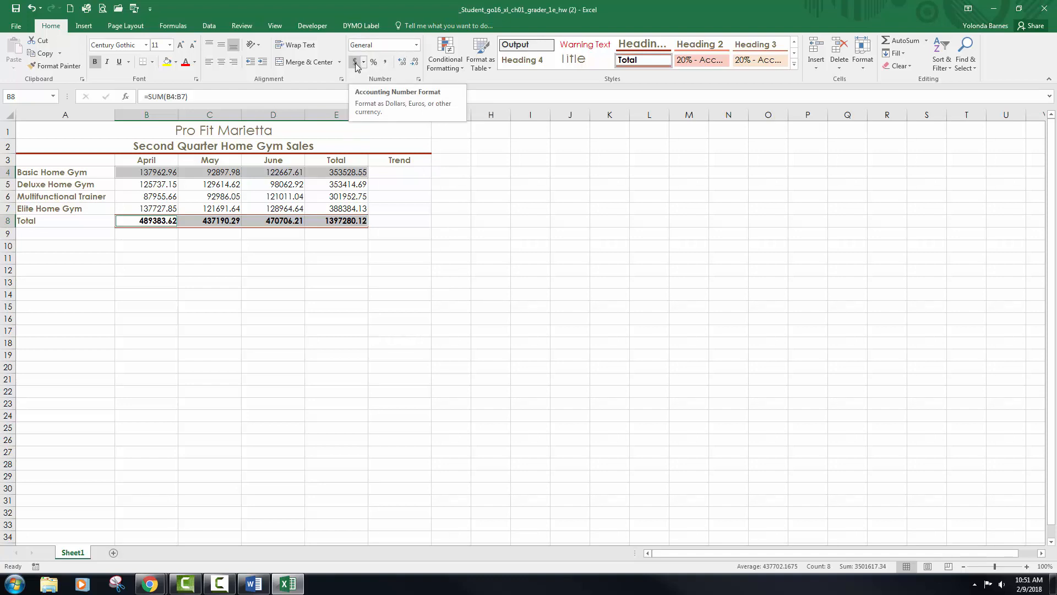
click(417, 47)
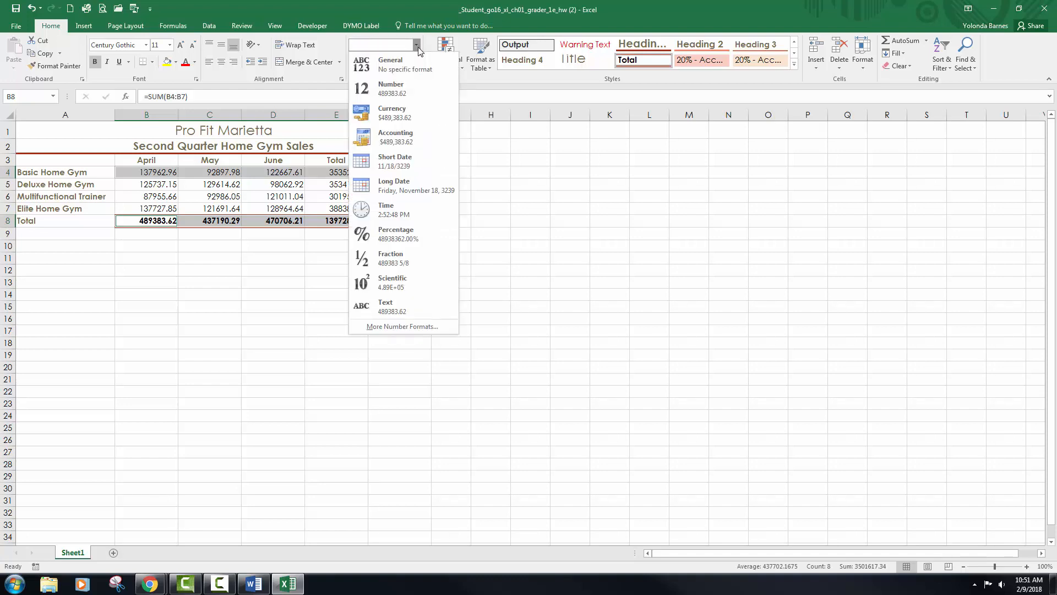
click(392, 137)
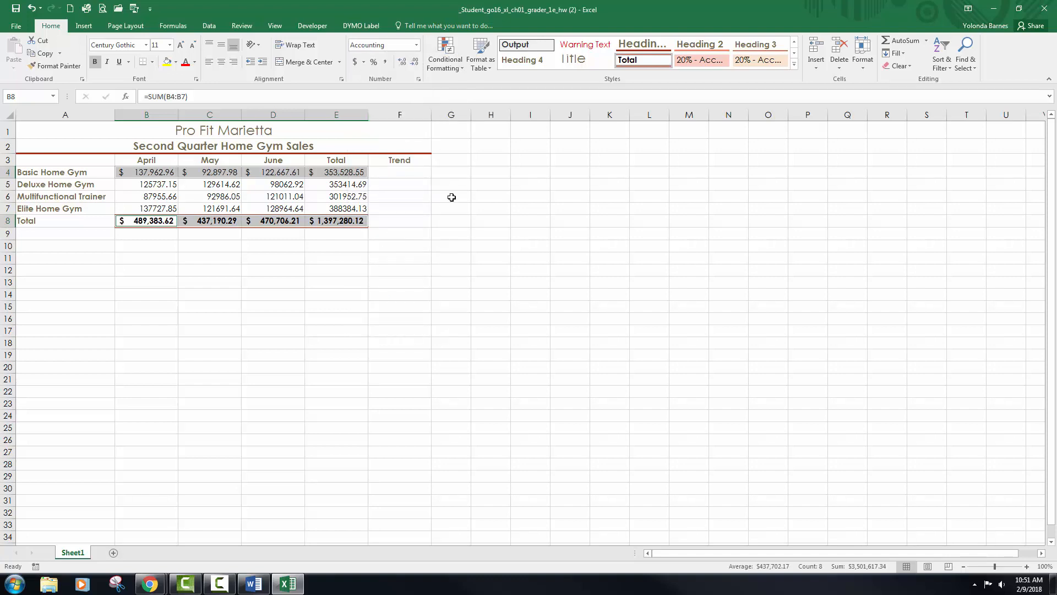
click(419, 80)
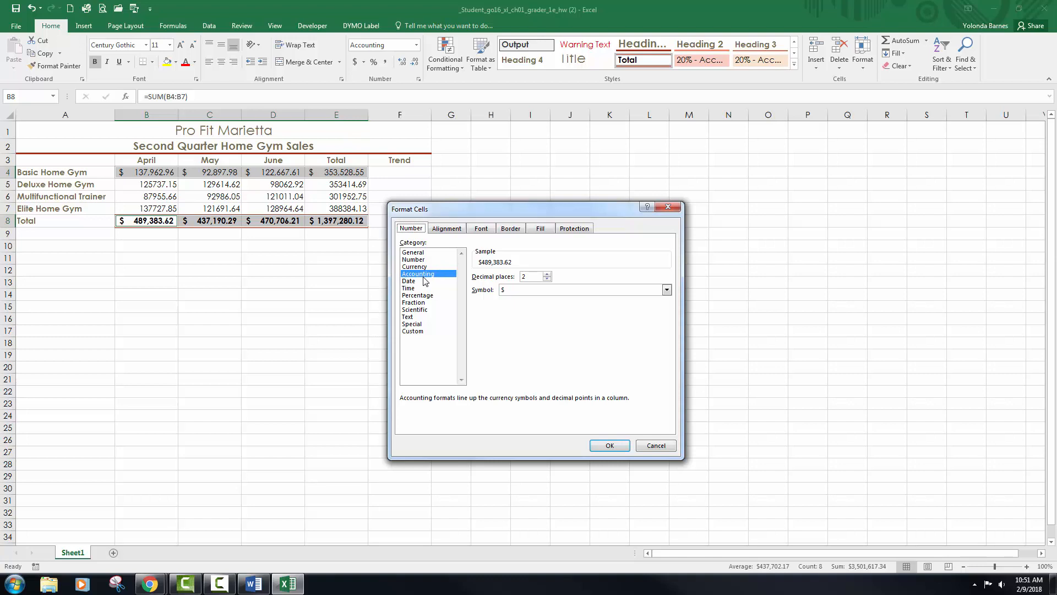
click(610, 446)
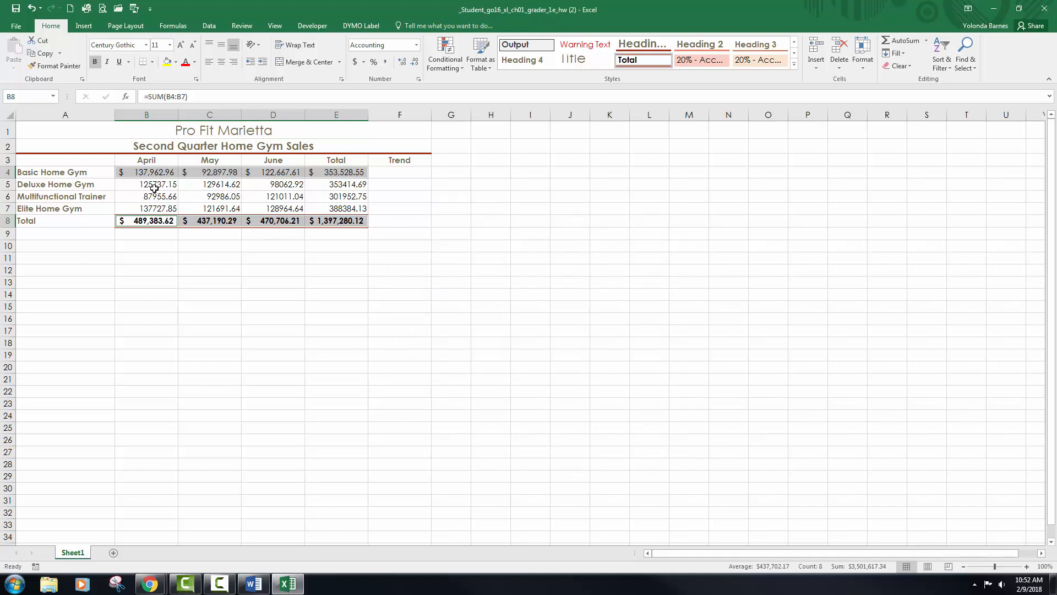
Apply the Comma style to the sales figures in B5:E7.
drag(155, 186, 329, 208)
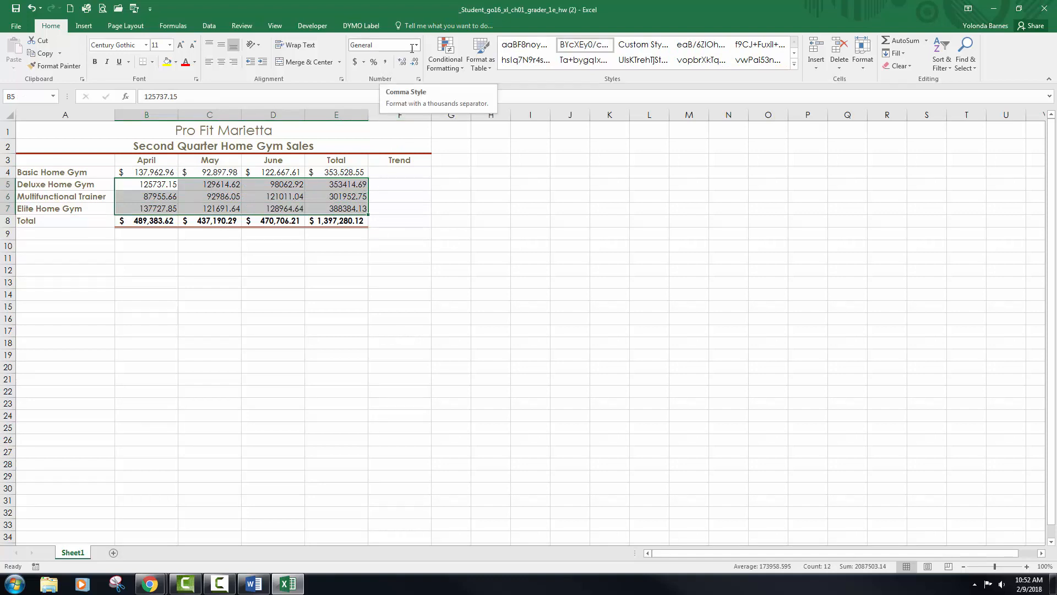
click(385, 63)
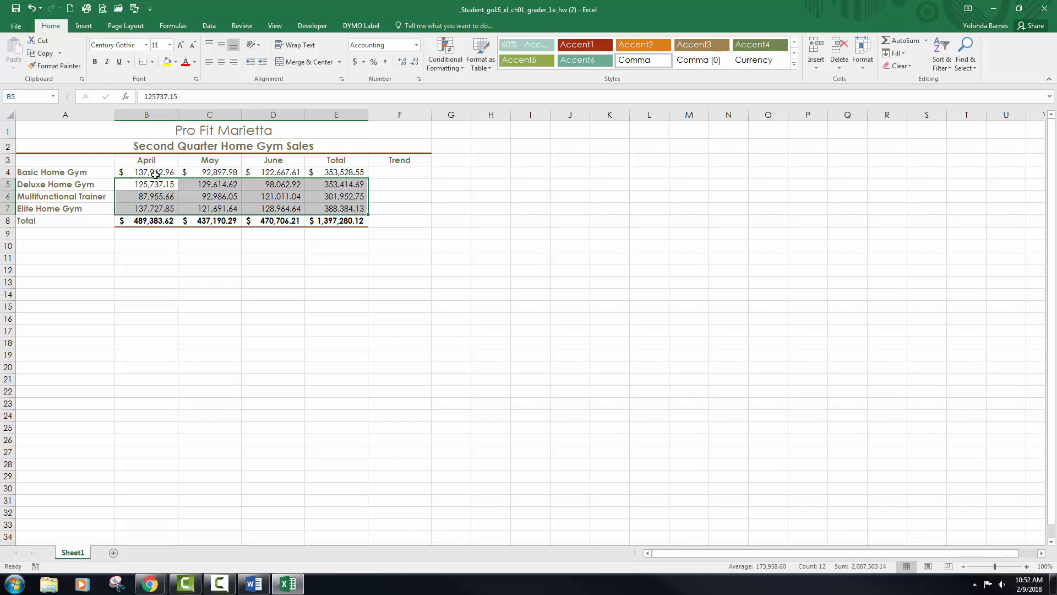
drag(155, 174, 270, 205)
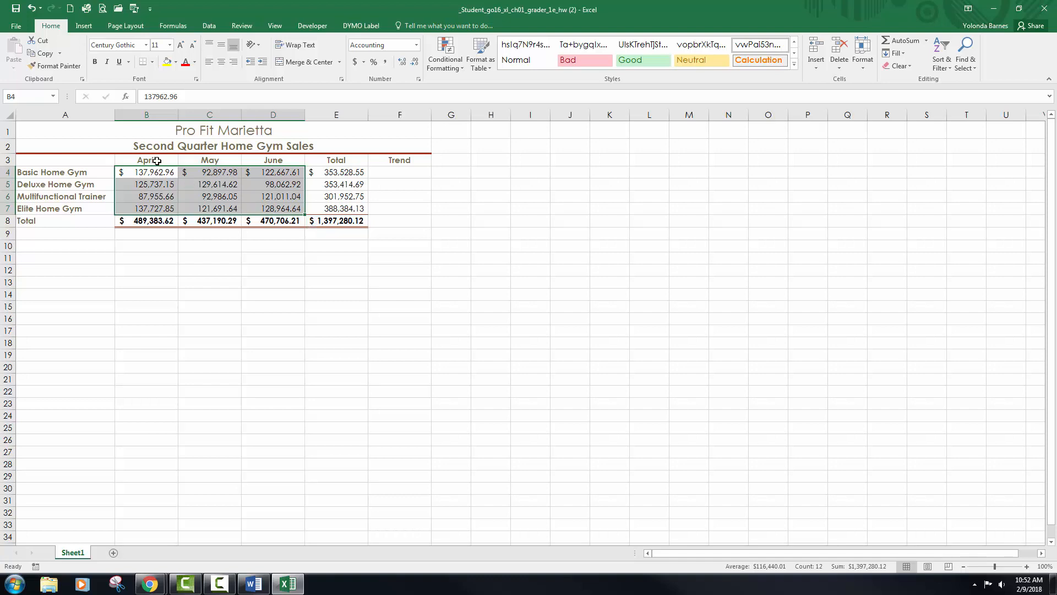
drag(157, 161, 266, 196)
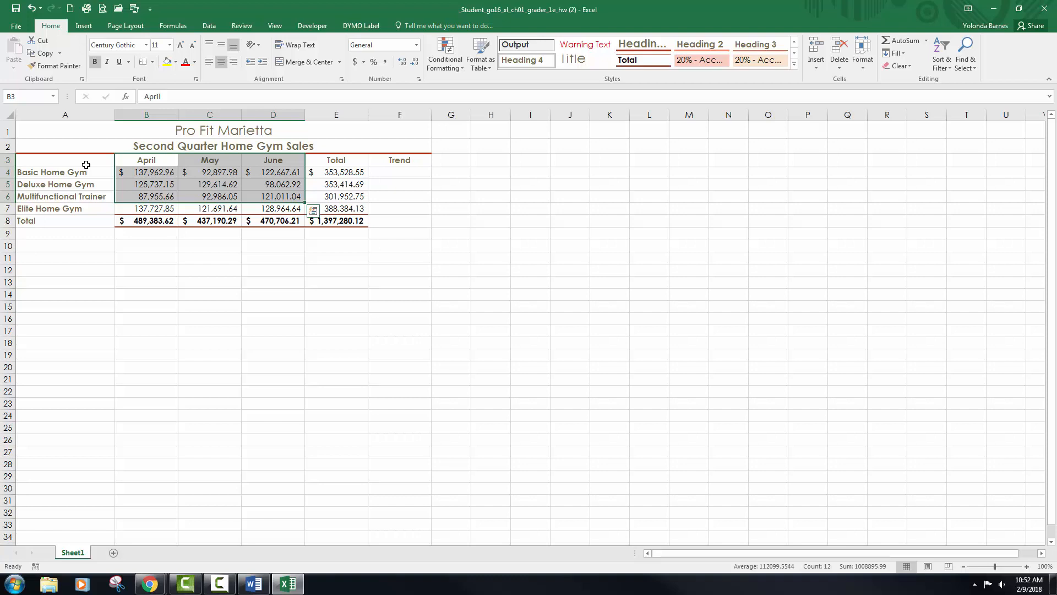
drag(78, 165, 307, 208)
click(277, 186)
Insert the recommended Clustered Column chart from A3:D7, with the months as categories and the home gym products as series.
drag(86, 161, 265, 207)
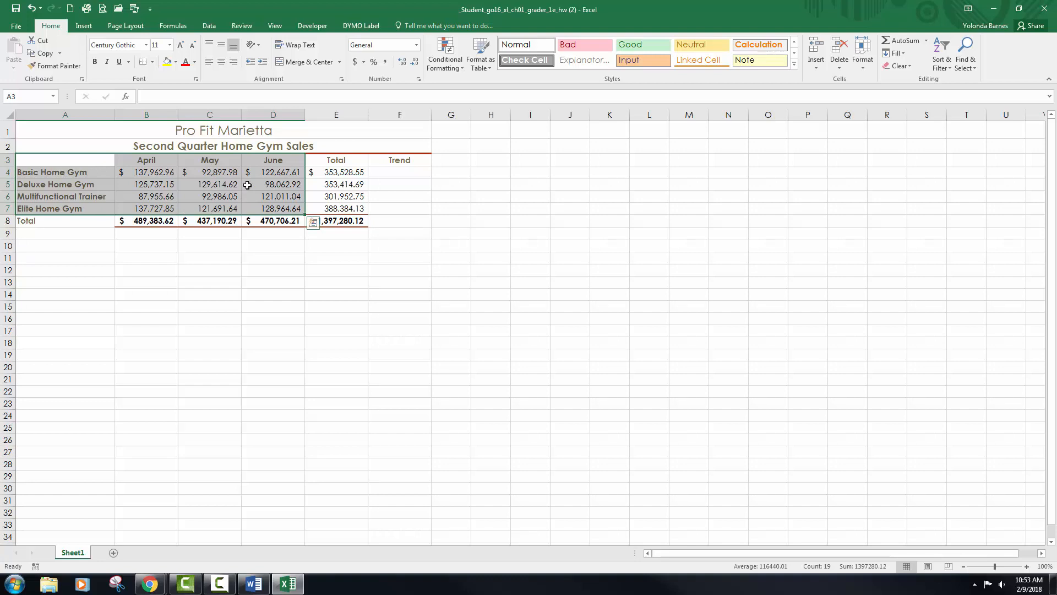
click(80, 27)
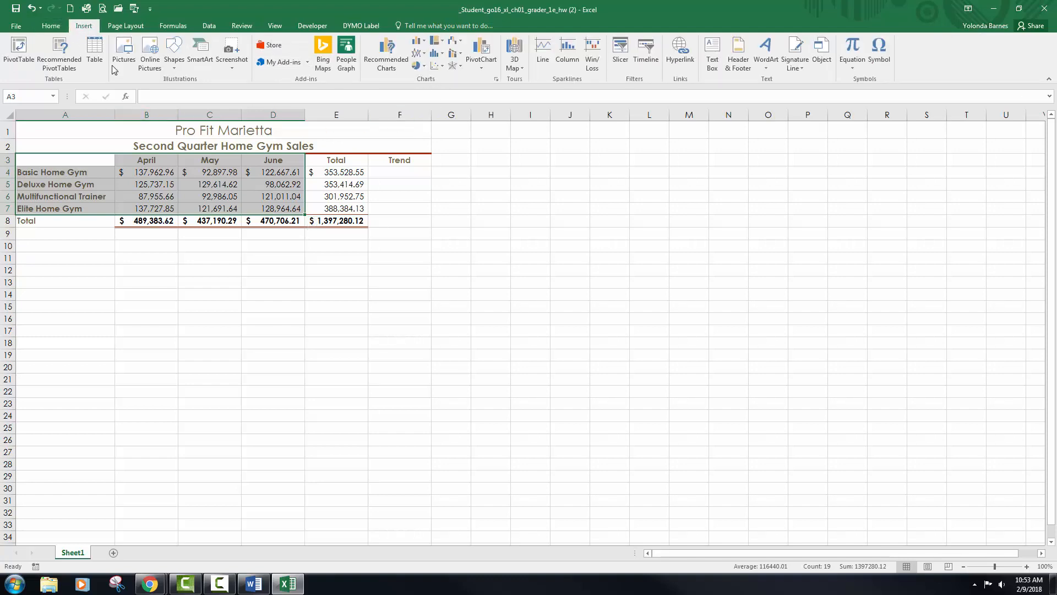
click(386, 55)
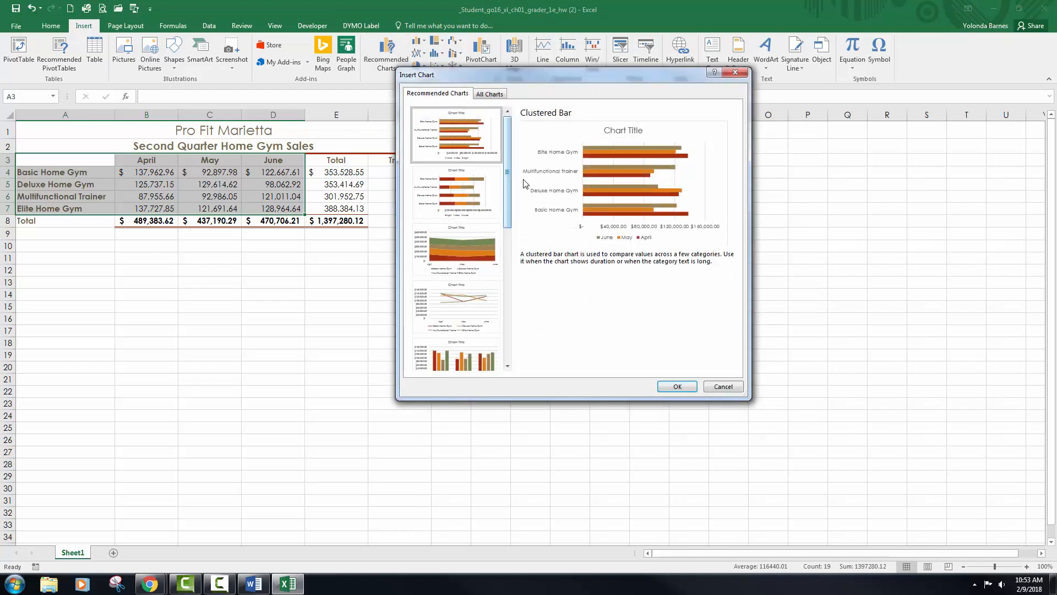
drag(533, 74, 571, 190)
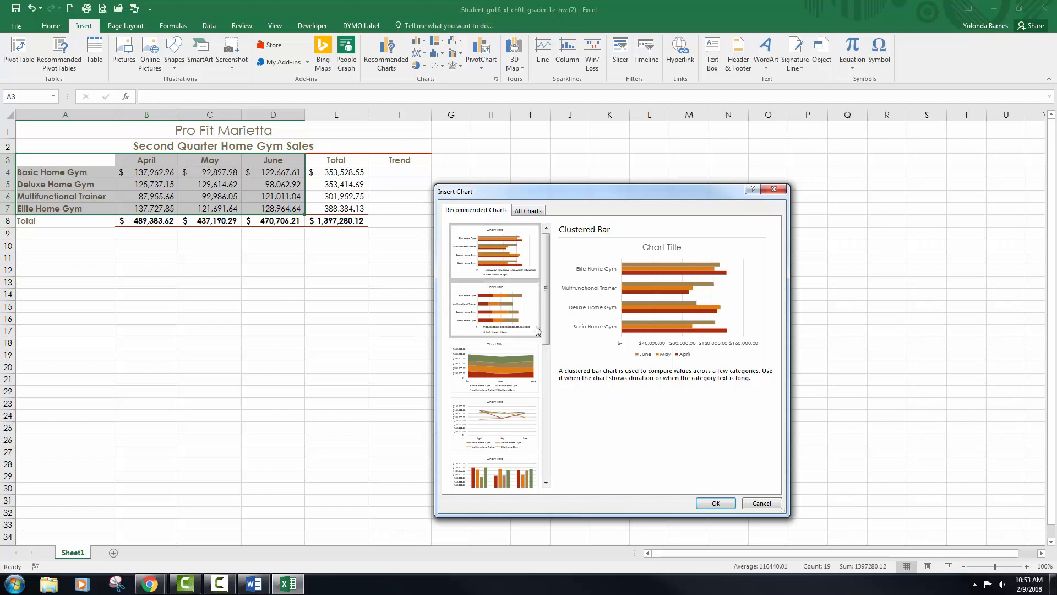
drag(547, 333, 547, 383)
click(516, 369)
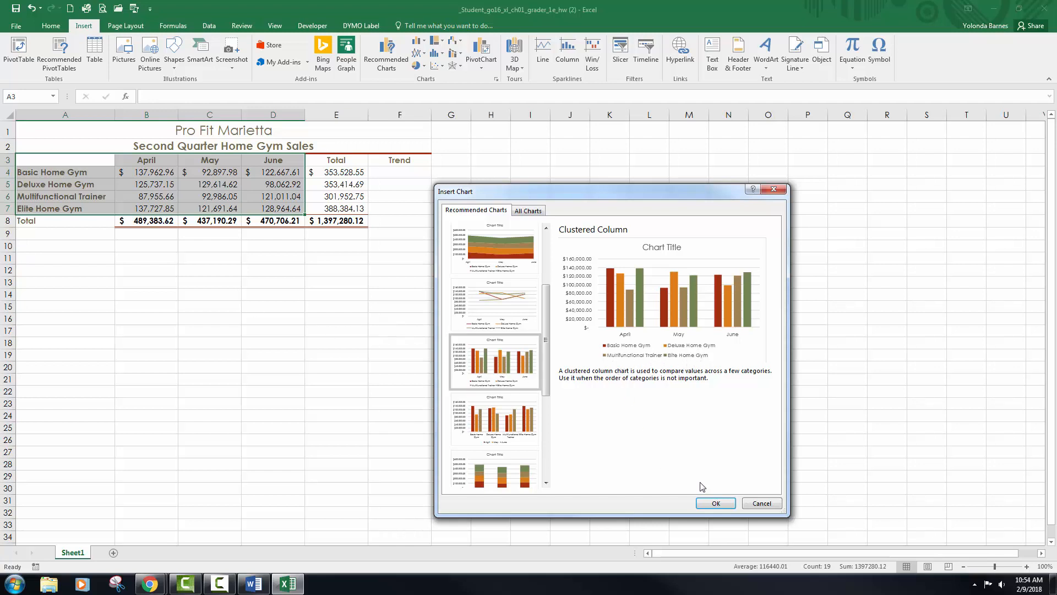
click(703, 505)
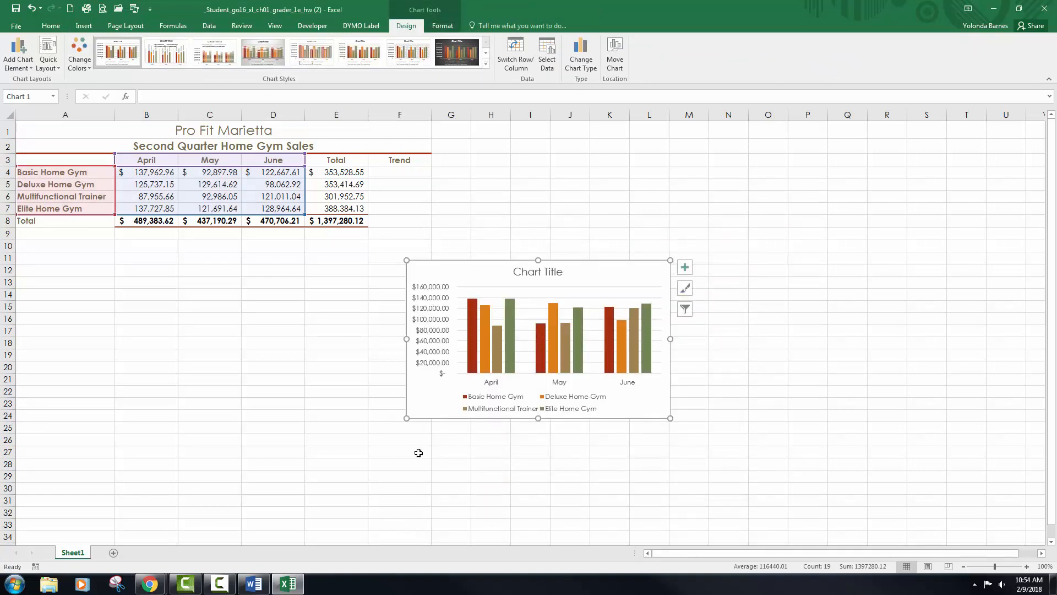
Move the chart so its upper-left corner sits in A10, and widen it to the right edge of column E, about 6.66".
mouse_move(466, 270)
mouse_down()
mouse_move(267, 275)
mouse_move(109, 252)
mouse_up()
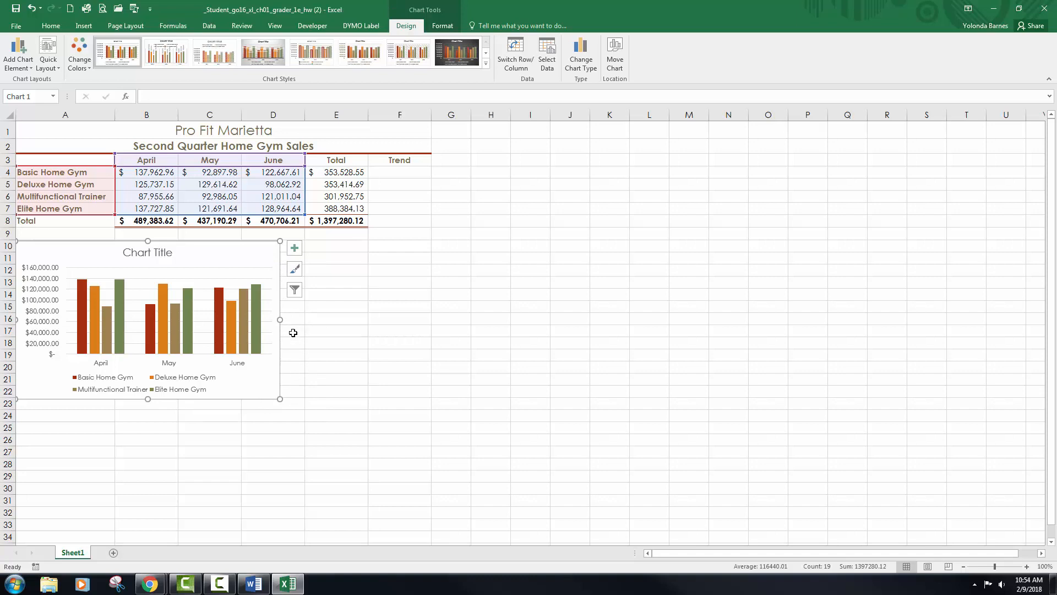
drag(280, 319, 366, 323)
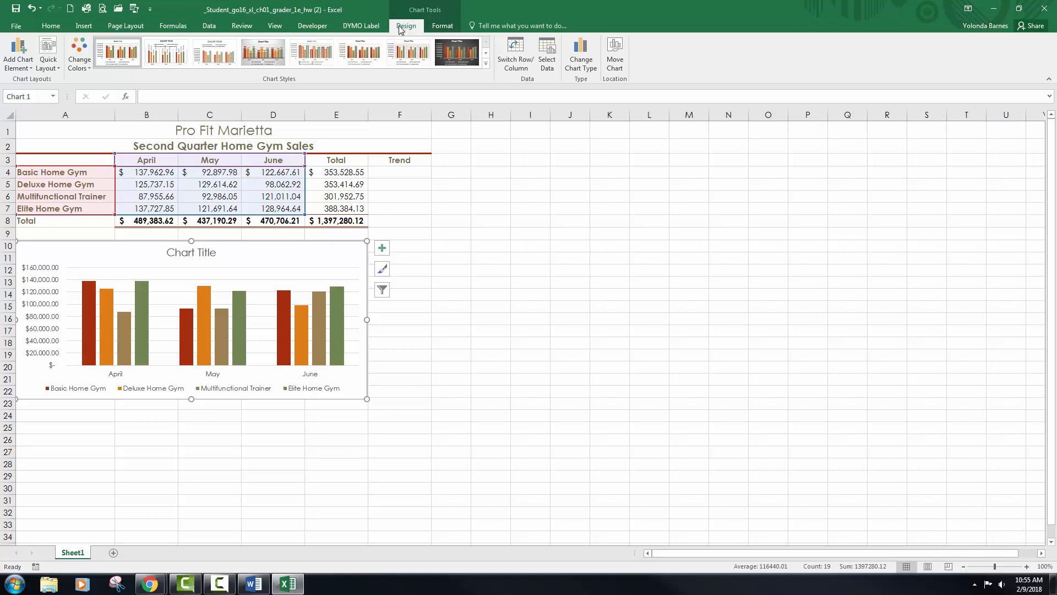
click(431, 28)
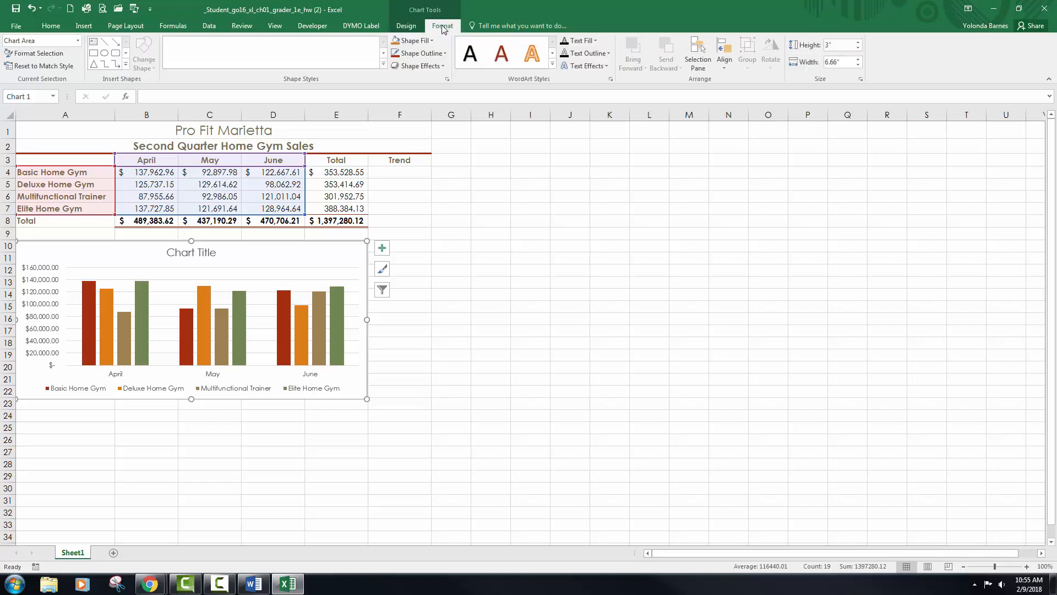
Apply chart Style 6 to the column chart and change its colors to the second Colorful palette.
click(414, 30)
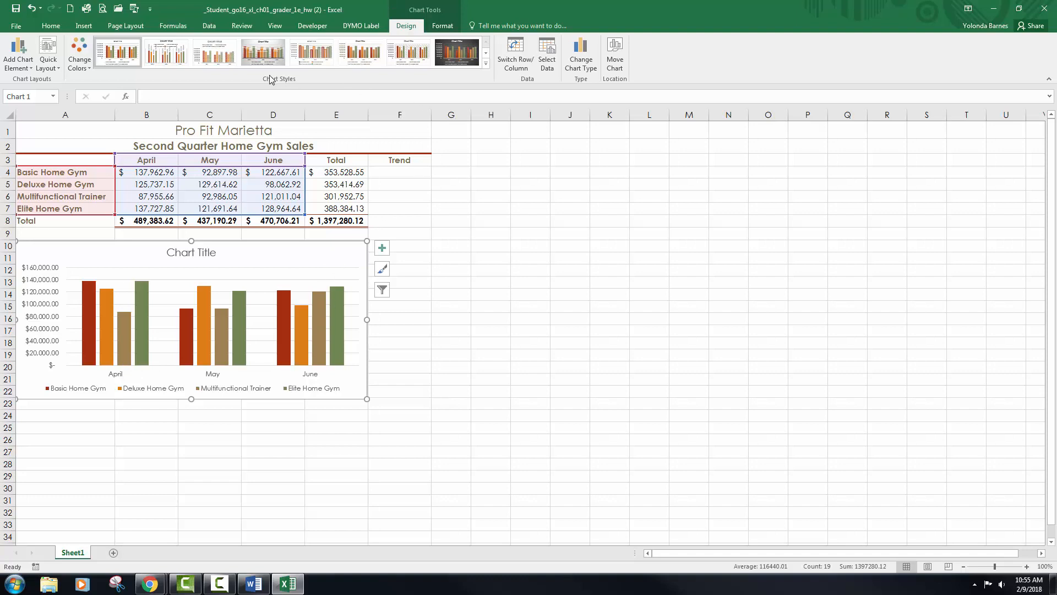
click(485, 66)
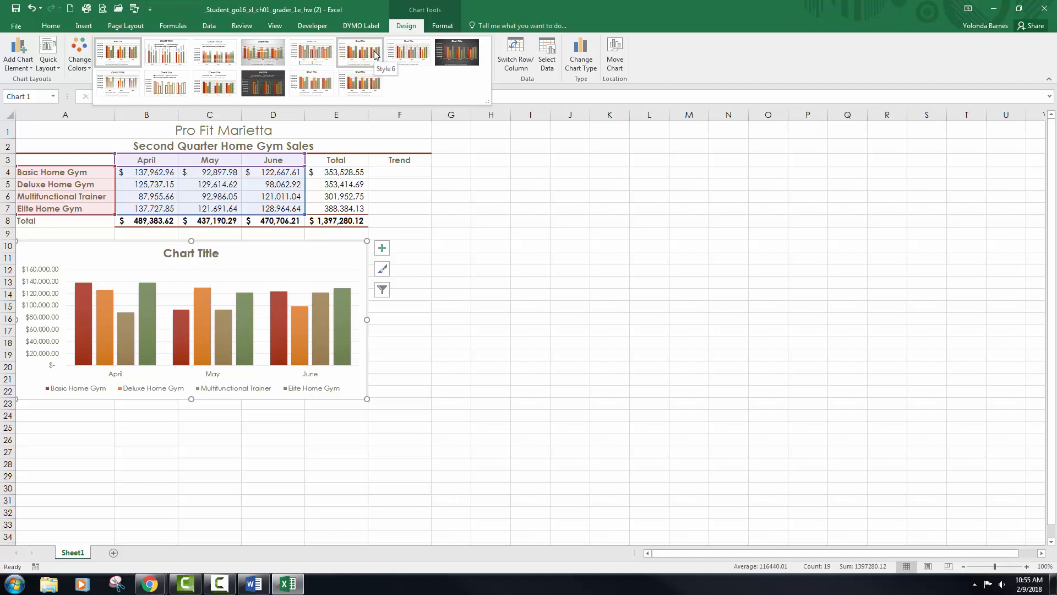
click(374, 53)
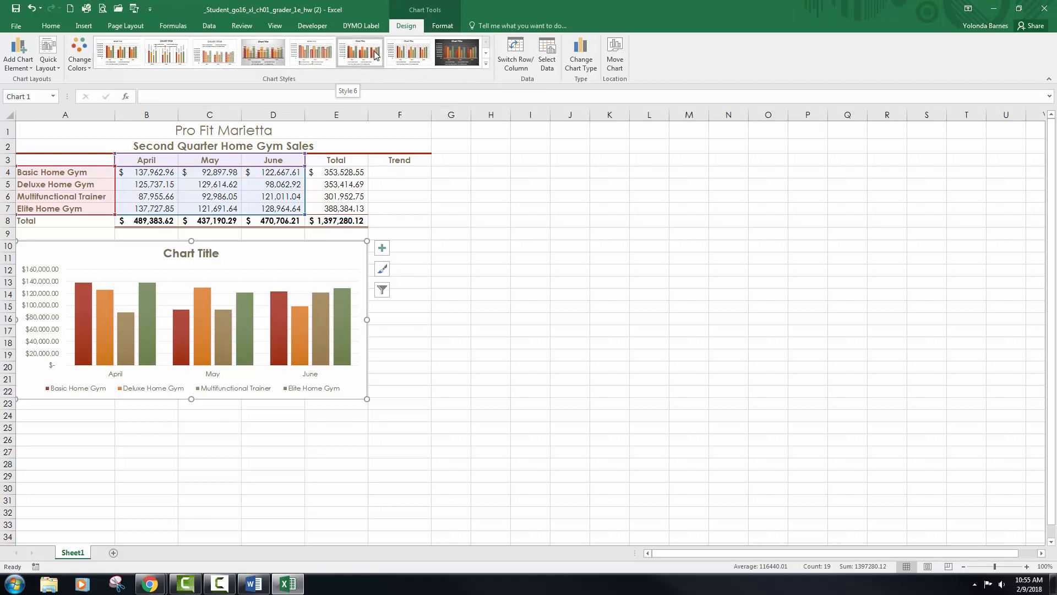
click(88, 67)
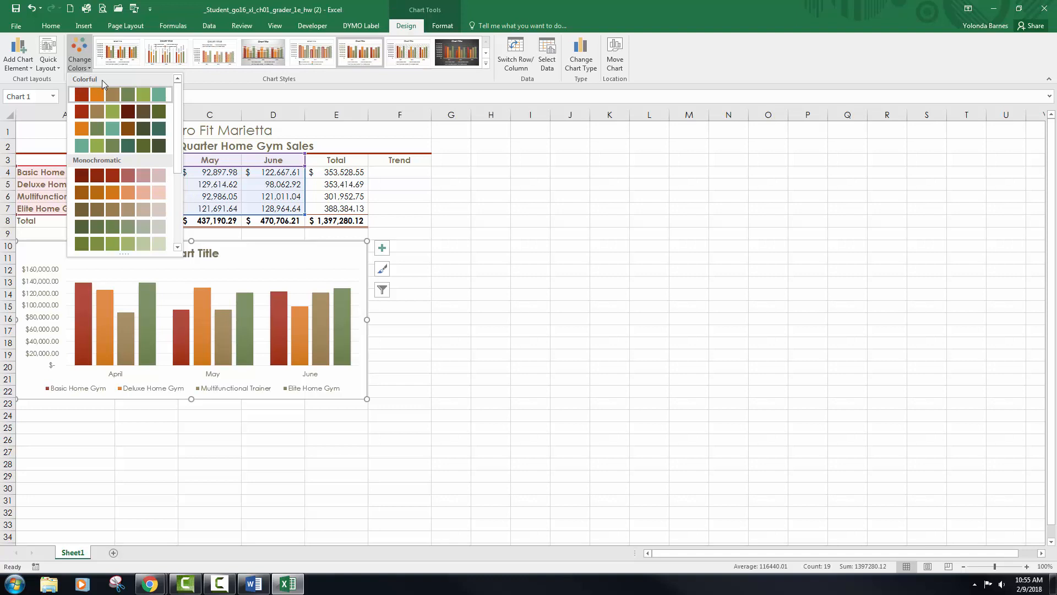
click(78, 114)
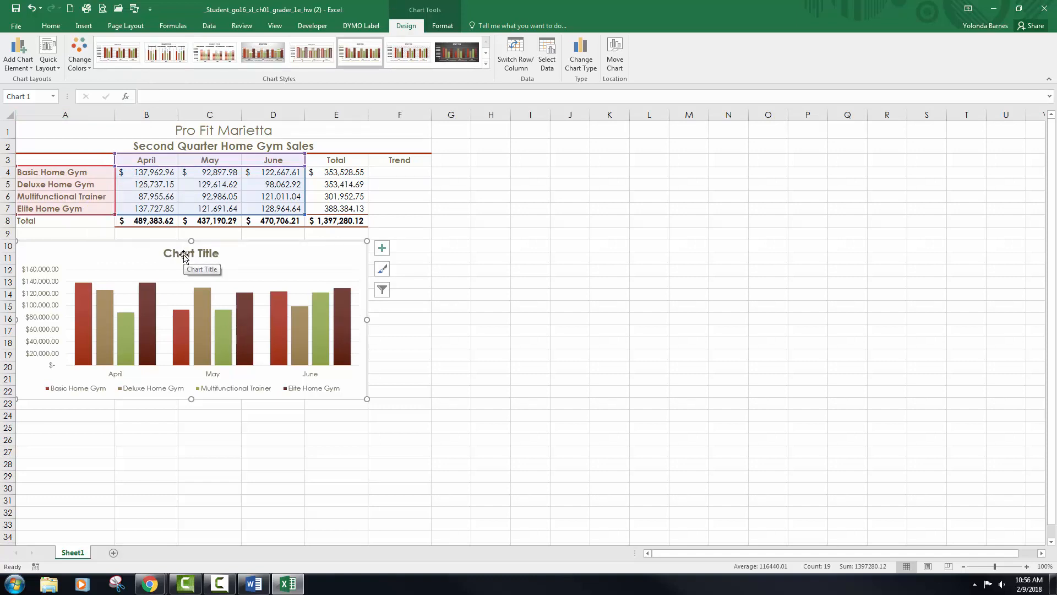
Replace the placeholder chart title with "Second Quarter Home Gym Sales" and deselect the chart.
click(184, 255)
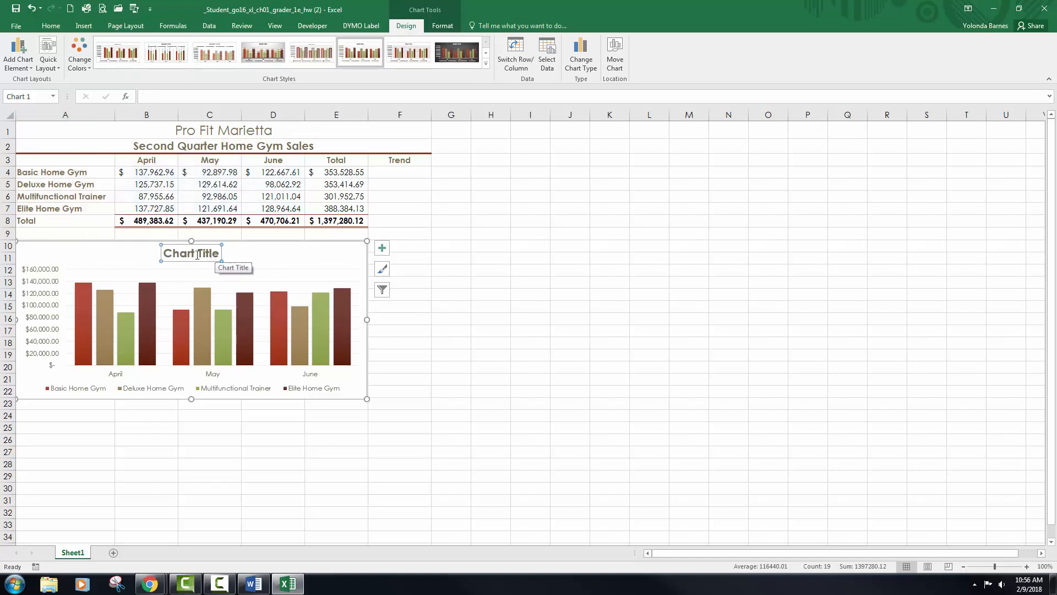
triple_click(198, 255)
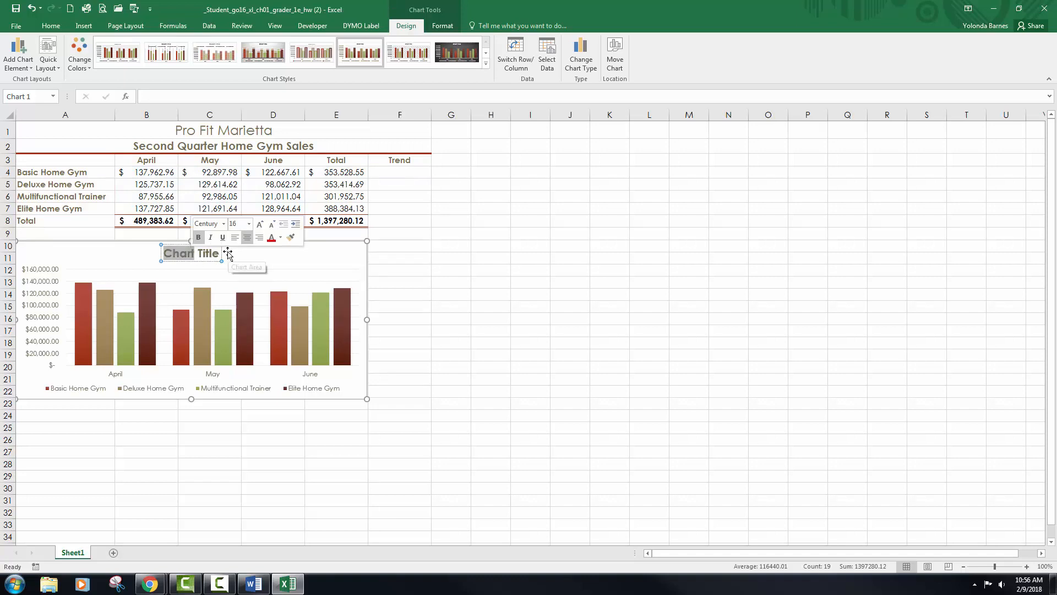
text(Second)
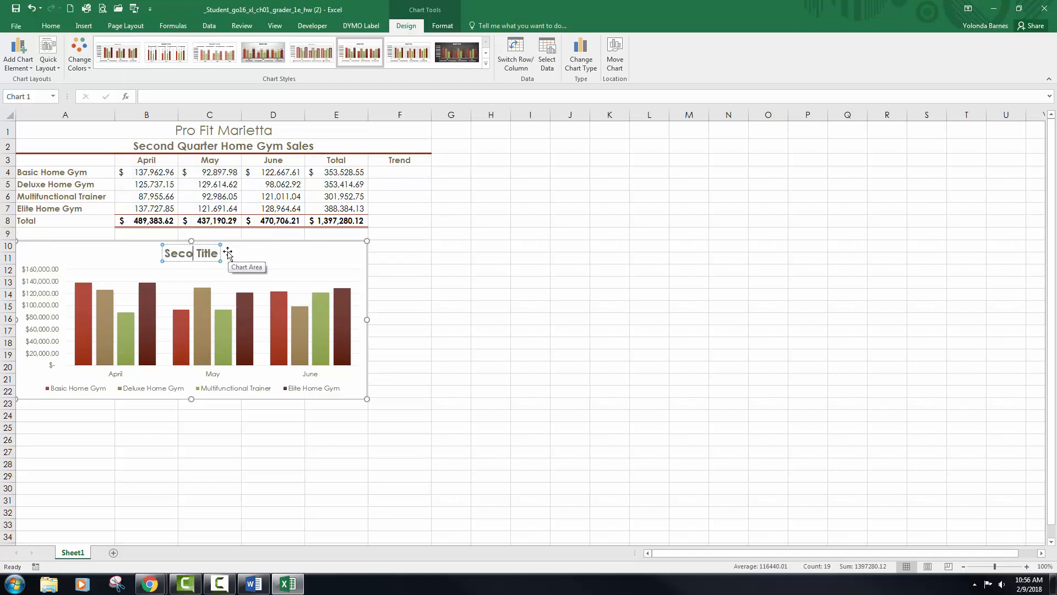
key(Delete)
key(Delete)
key(Delete)
key(Delete)
key(Delete)
key(Delete)
text(Q)
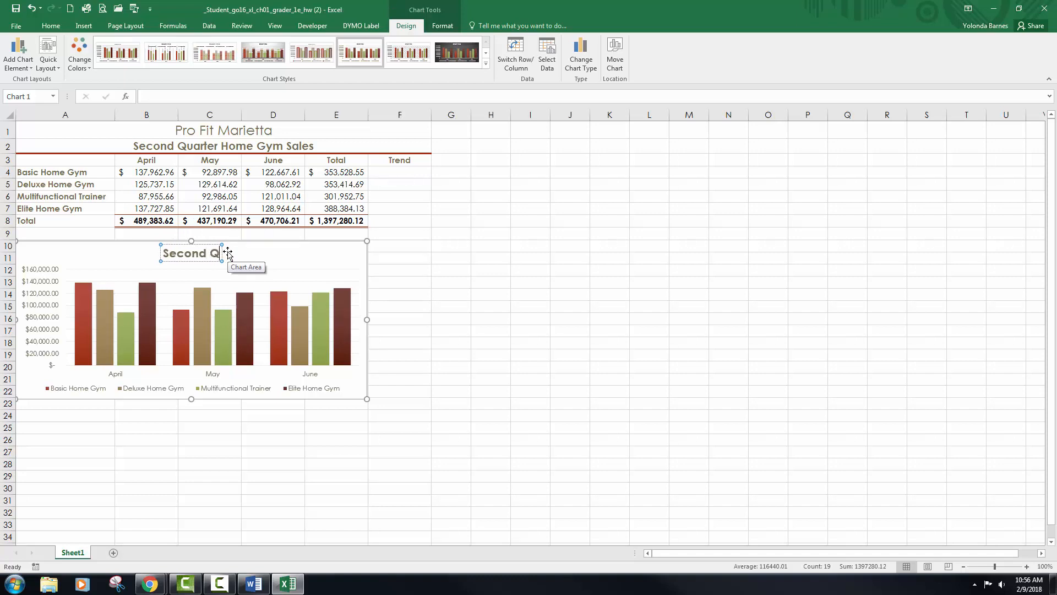
text(uarter HOme Gymm)
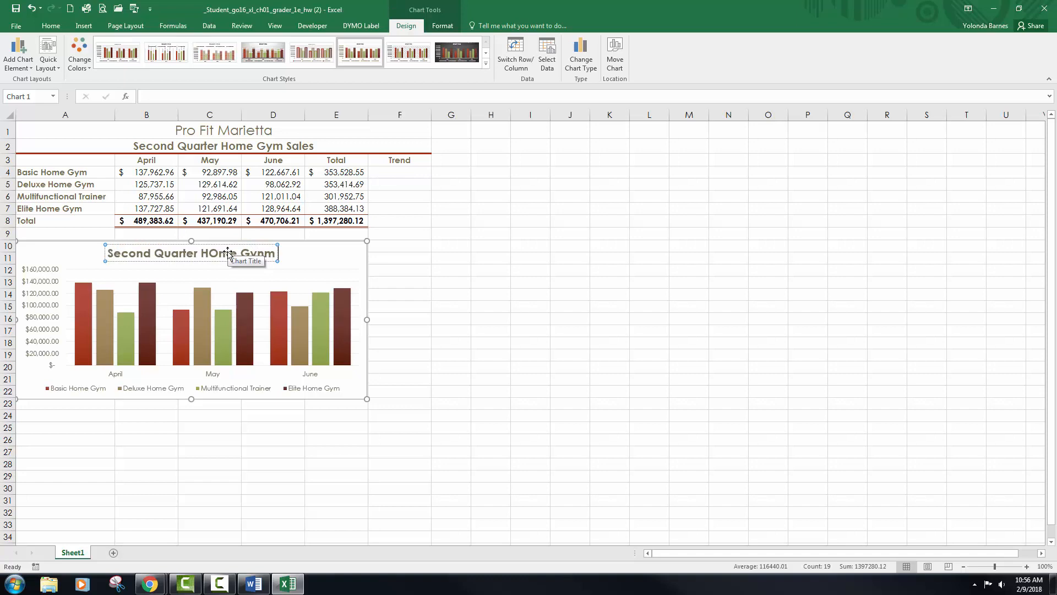
key(BackSpace)
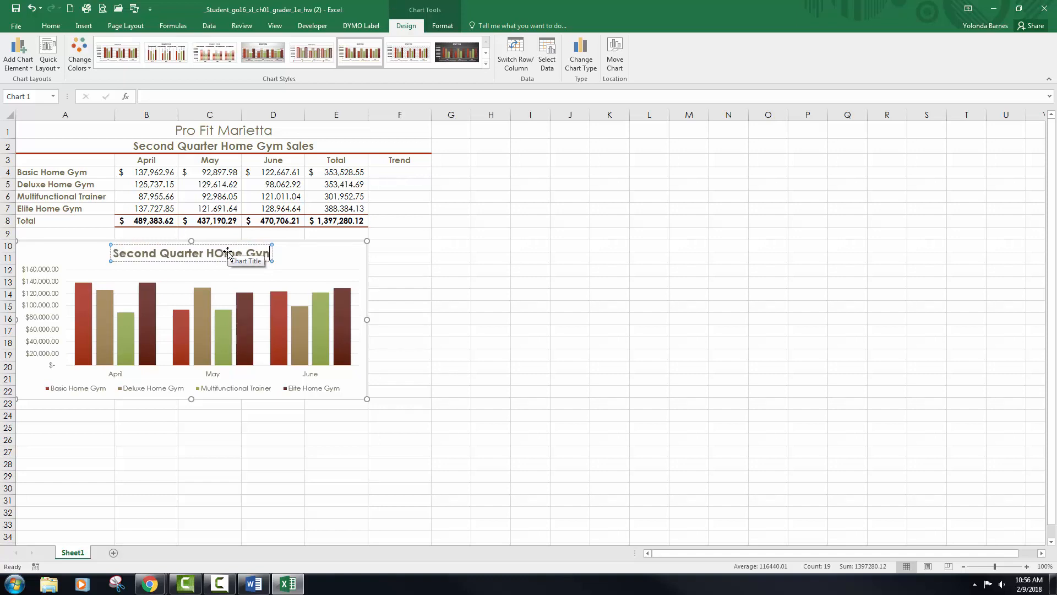
text(Sales)
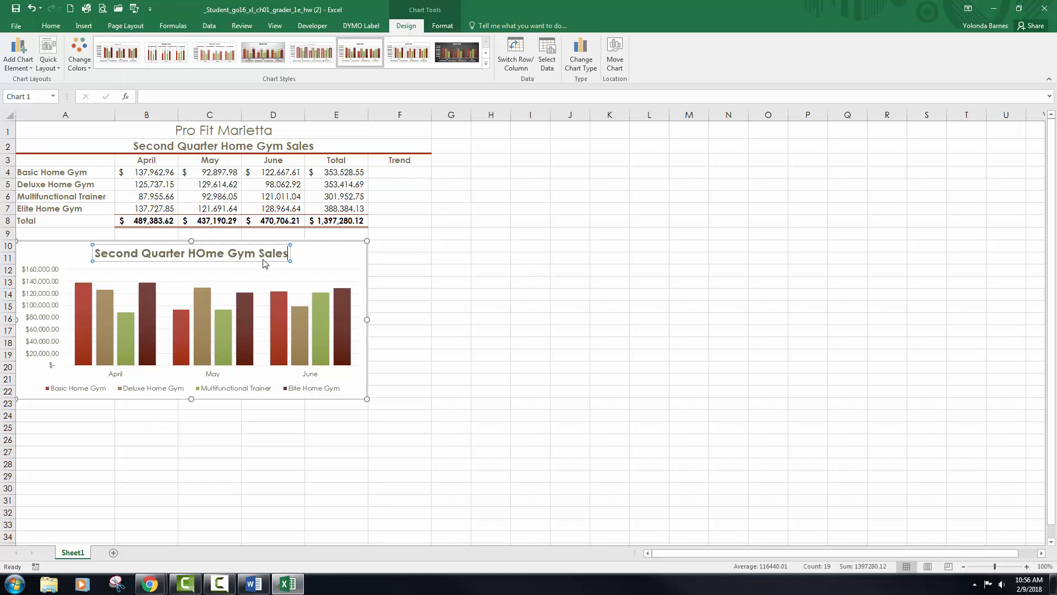
click(202, 252)
key(BackSpace)
text(o)
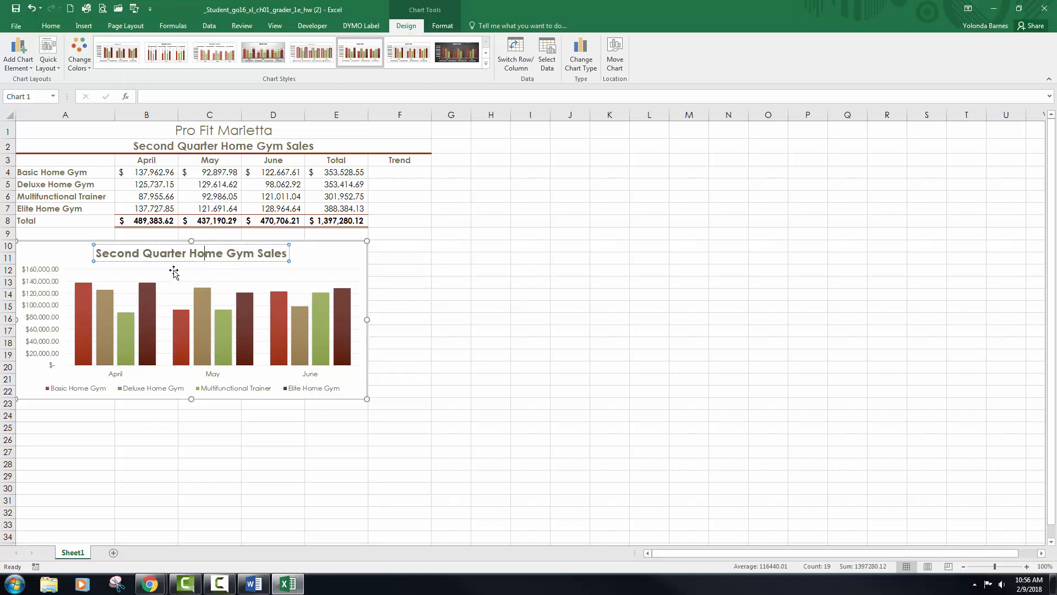
click(395, 247)
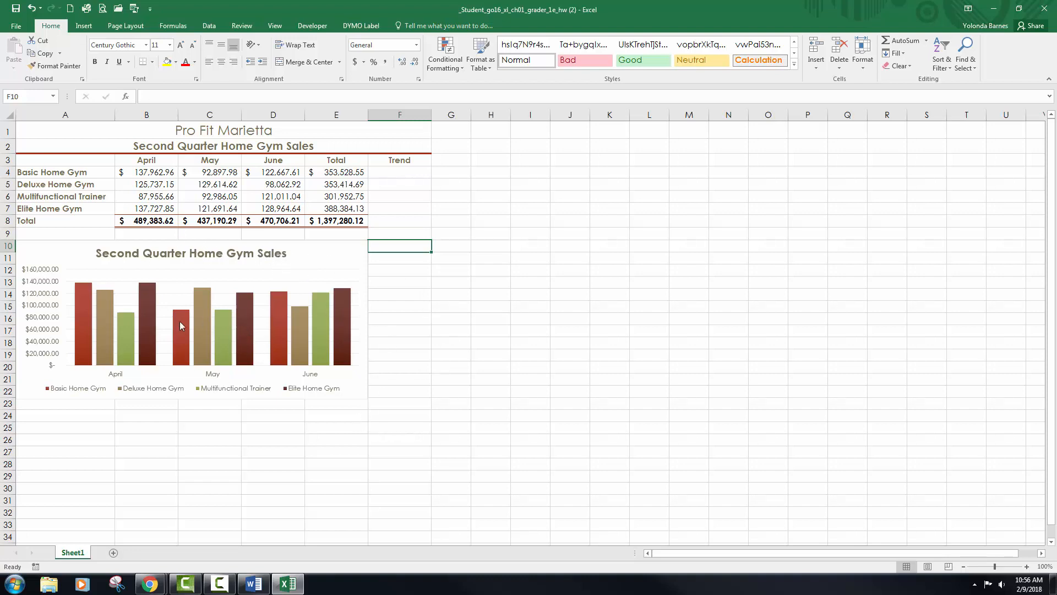
click(339, 248)
click(412, 302)
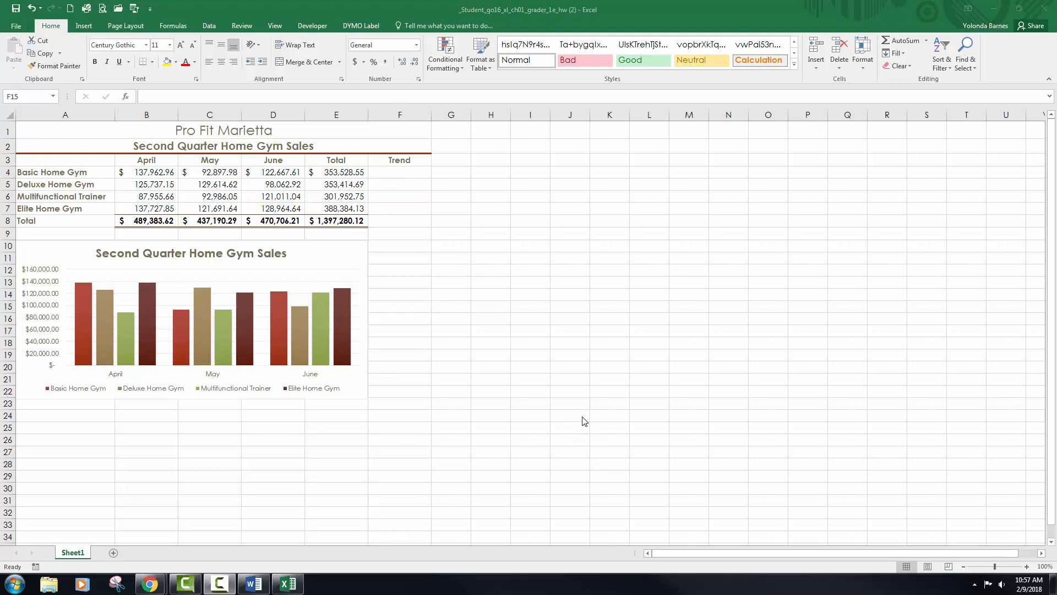
Insert a line sparkline in F4 from the data range B4:D4 and fill it down through F7.
click(398, 171)
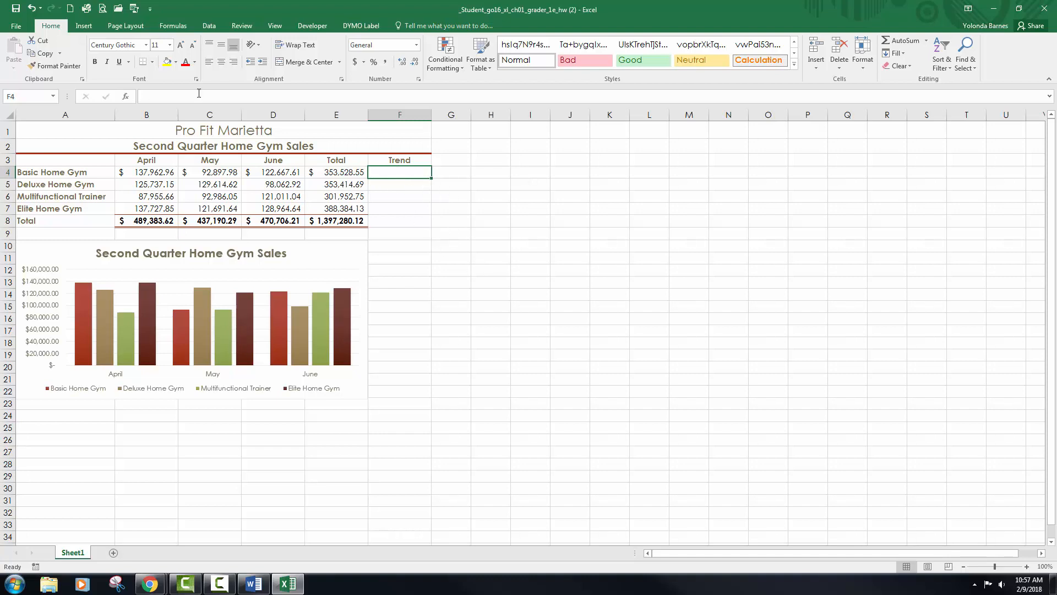
click(85, 26)
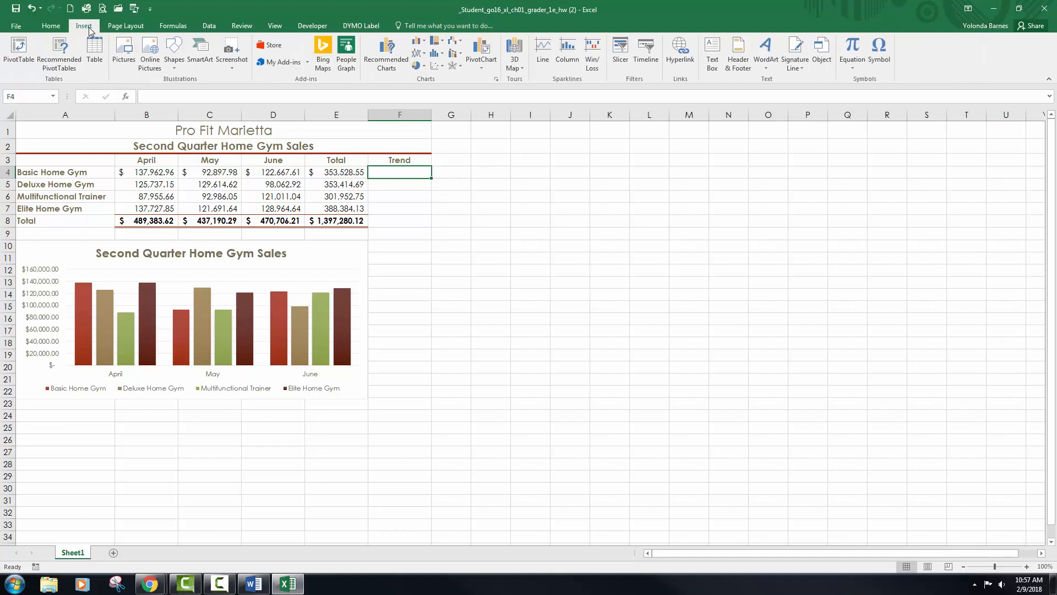
click(543, 52)
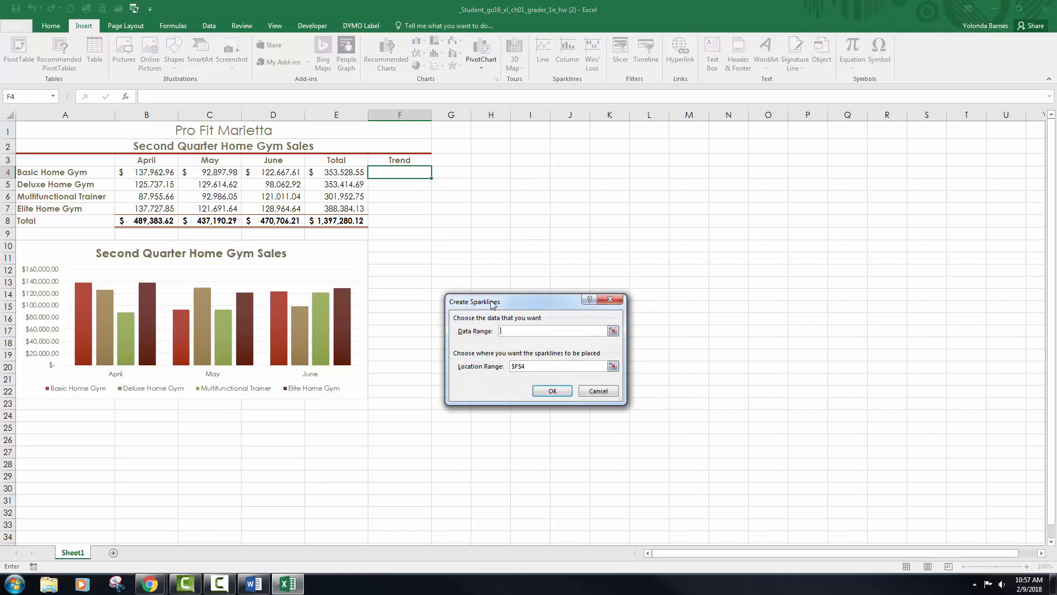
drag(158, 176, 267, 177)
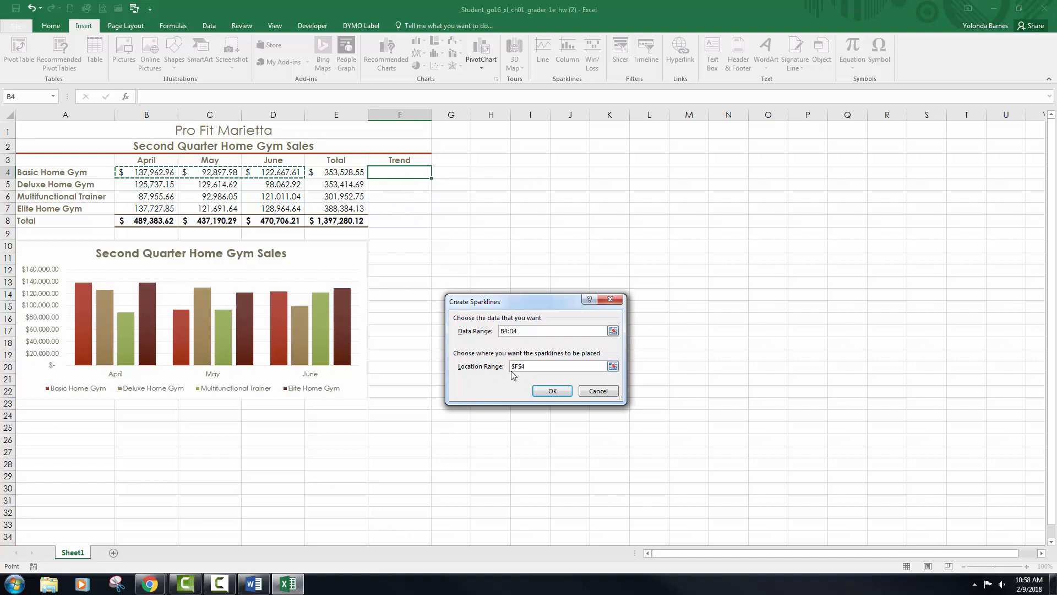
click(553, 392)
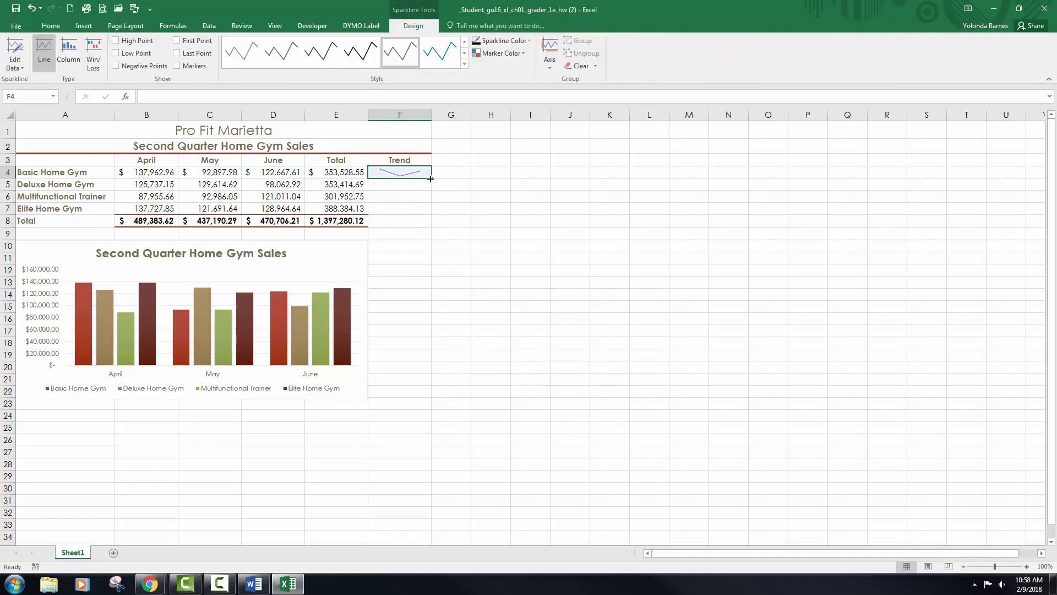
drag(431, 180, 434, 210)
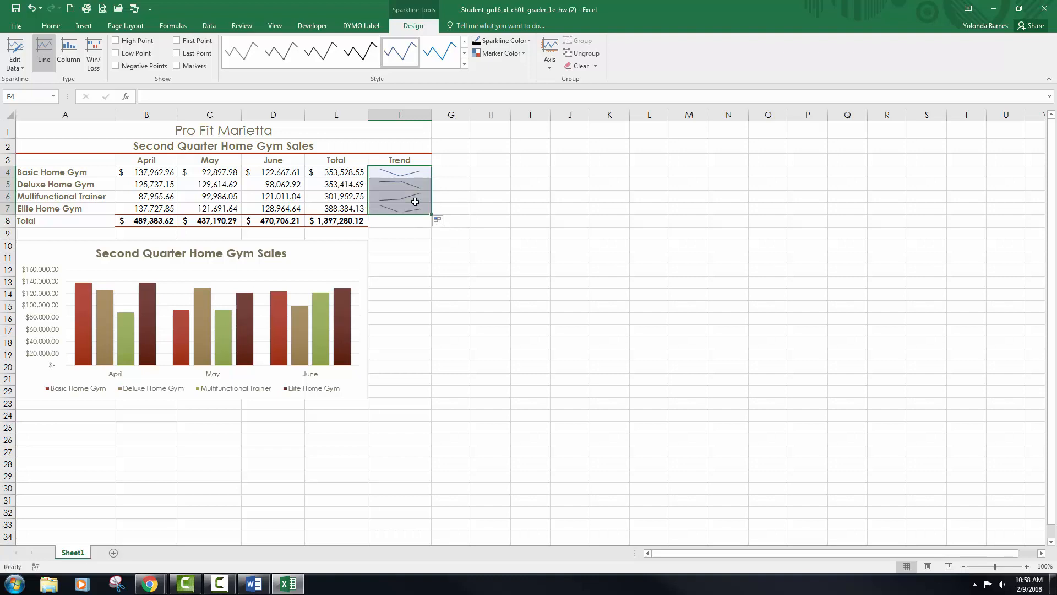
click(472, 182)
Show markers on the F4:F7 sparklines and apply the second style in the first row of the sparkline style gallery.
click(408, 177)
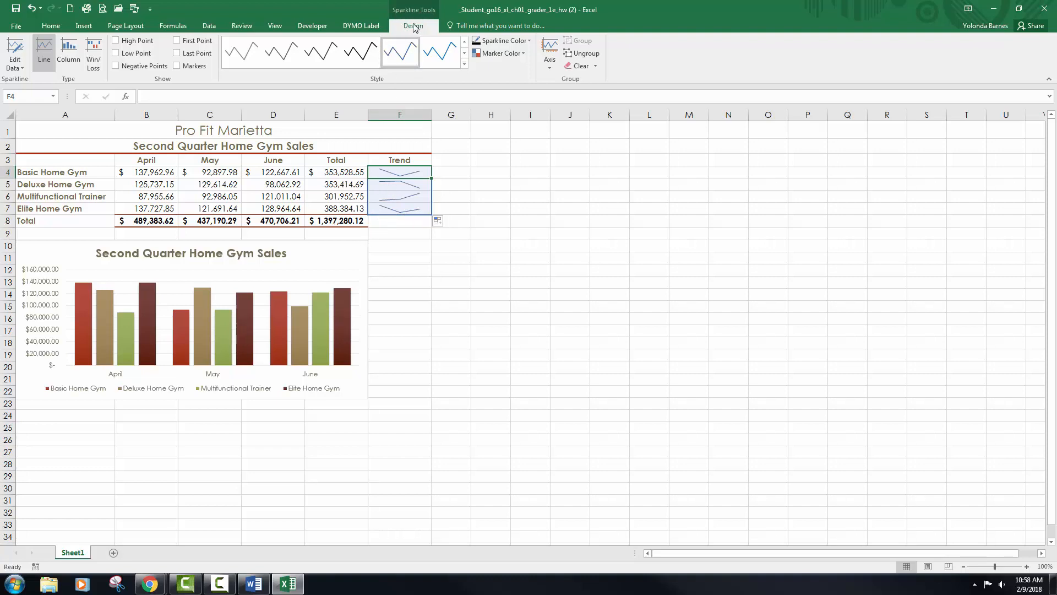
click(178, 67)
click(530, 41)
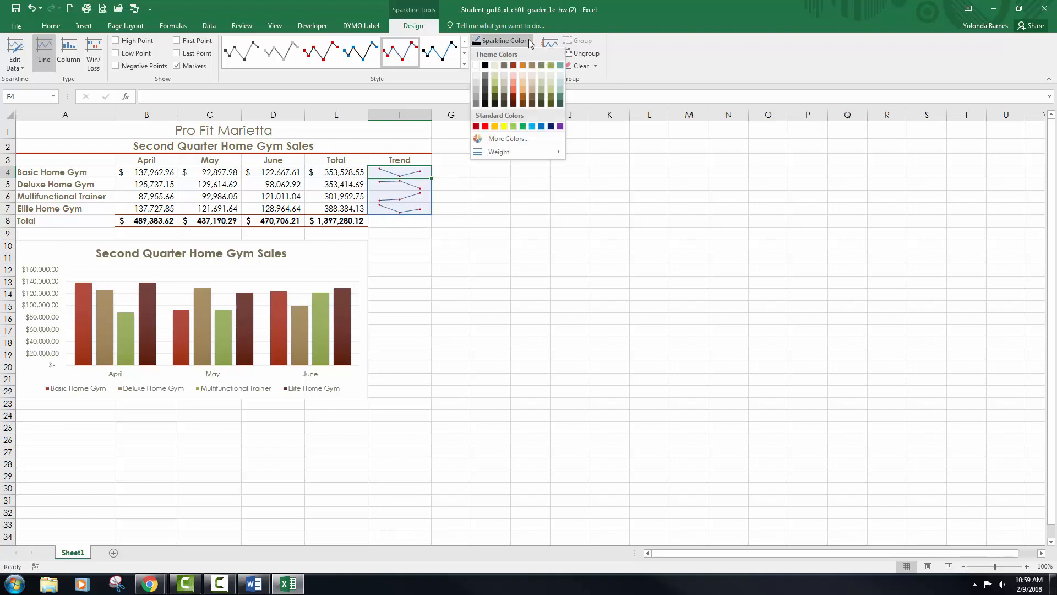
click(530, 42)
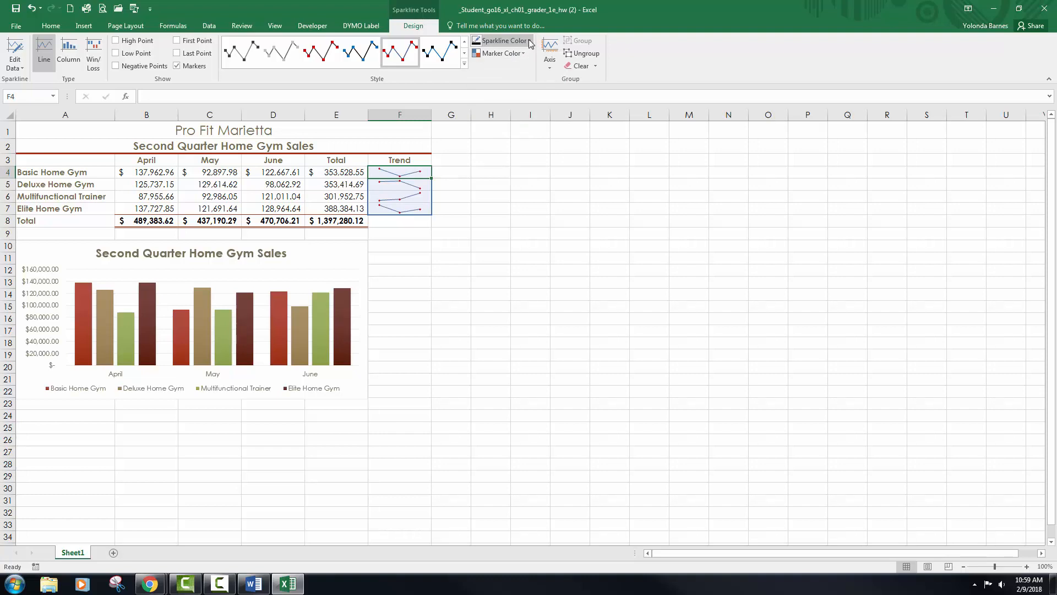
click(530, 42)
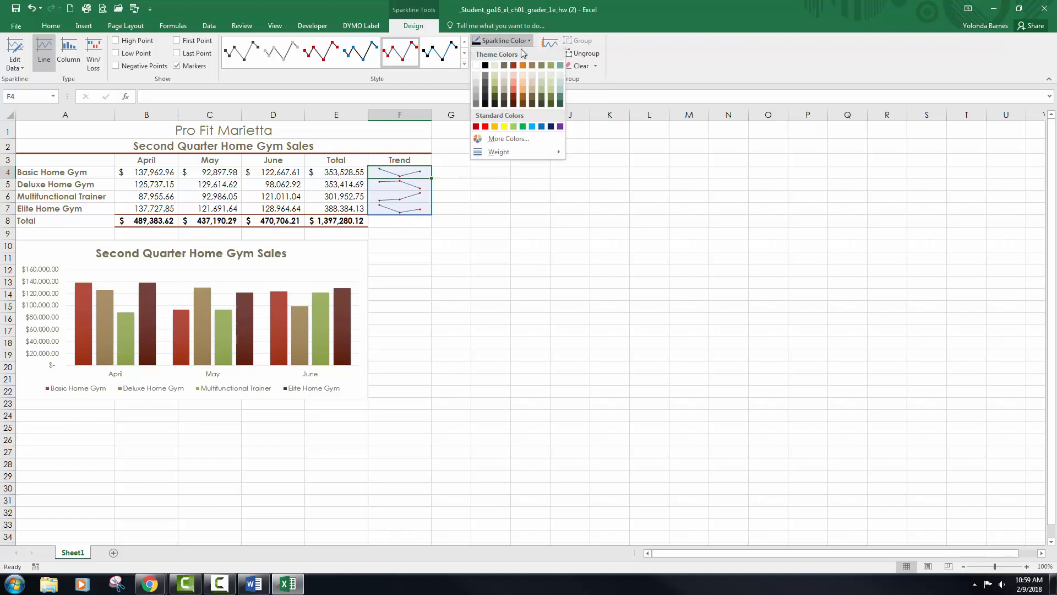
click(464, 64)
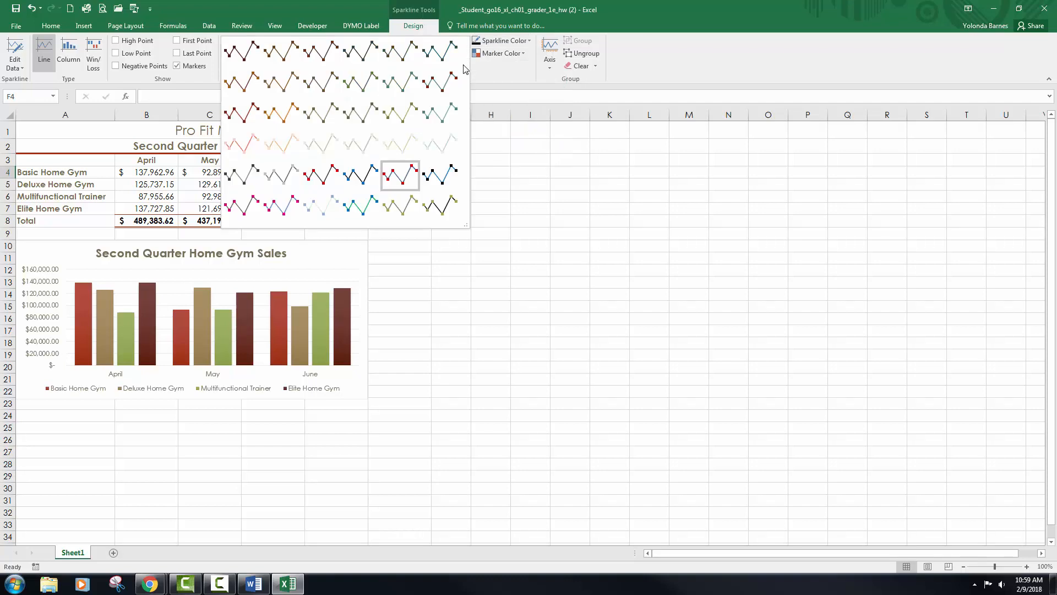
click(292, 61)
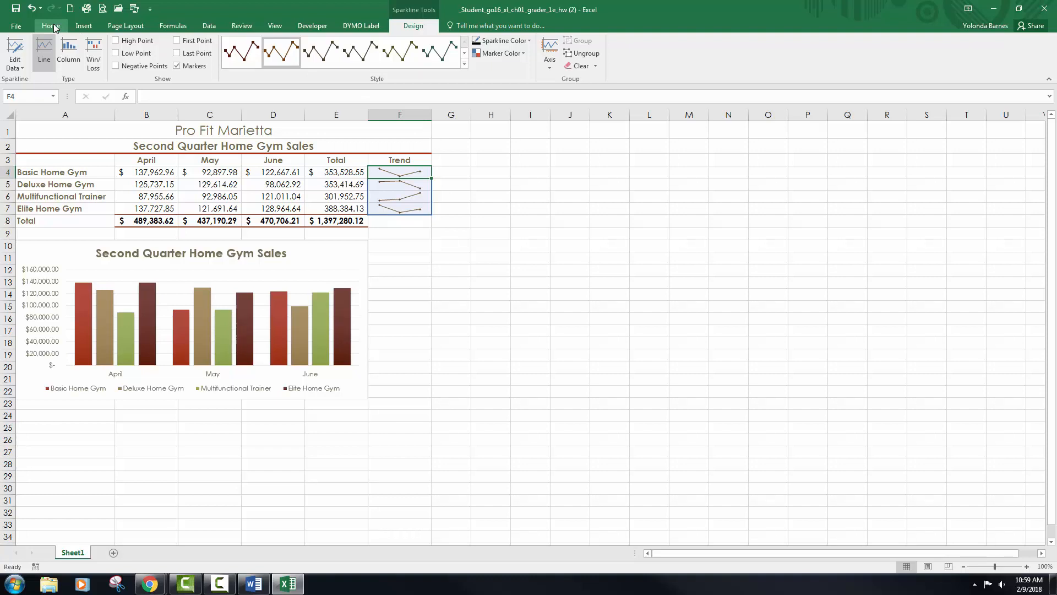
Center the worksheet horizontally on the printed page in the page setup.
click(125, 26)
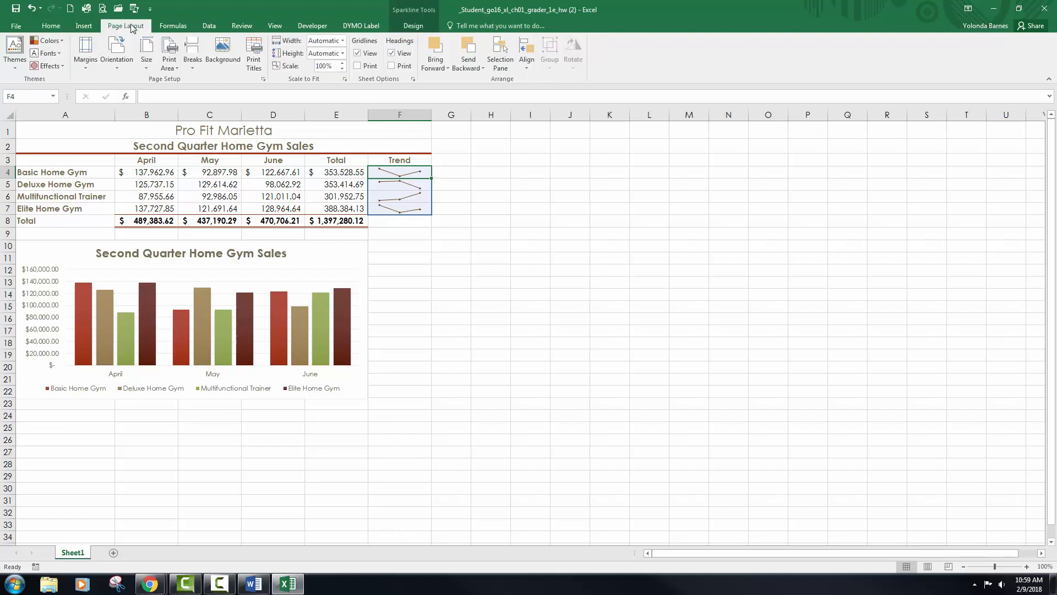
click(263, 79)
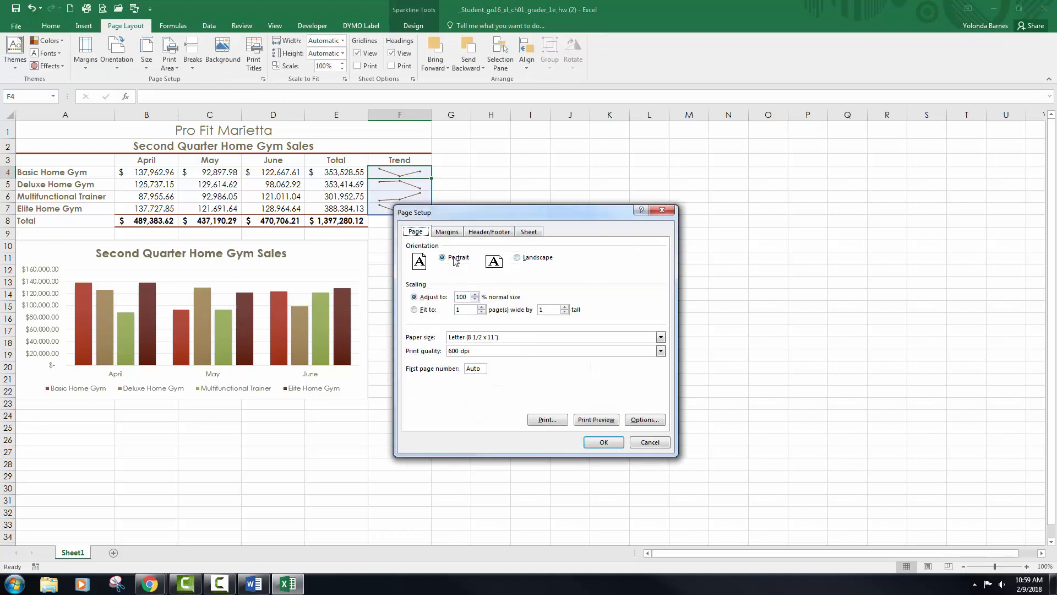
click(448, 233)
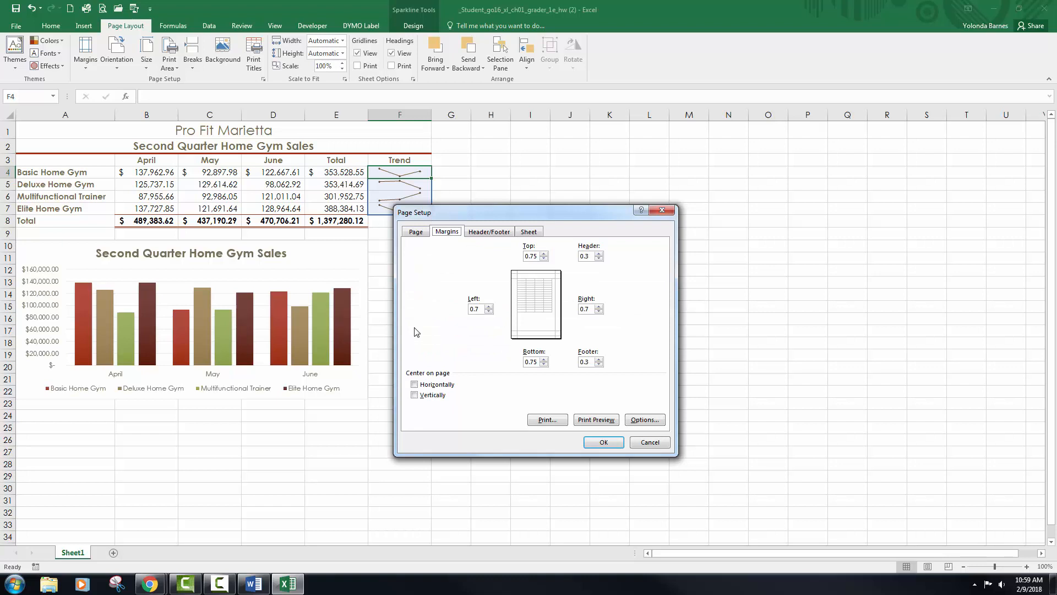
click(414, 385)
click(604, 442)
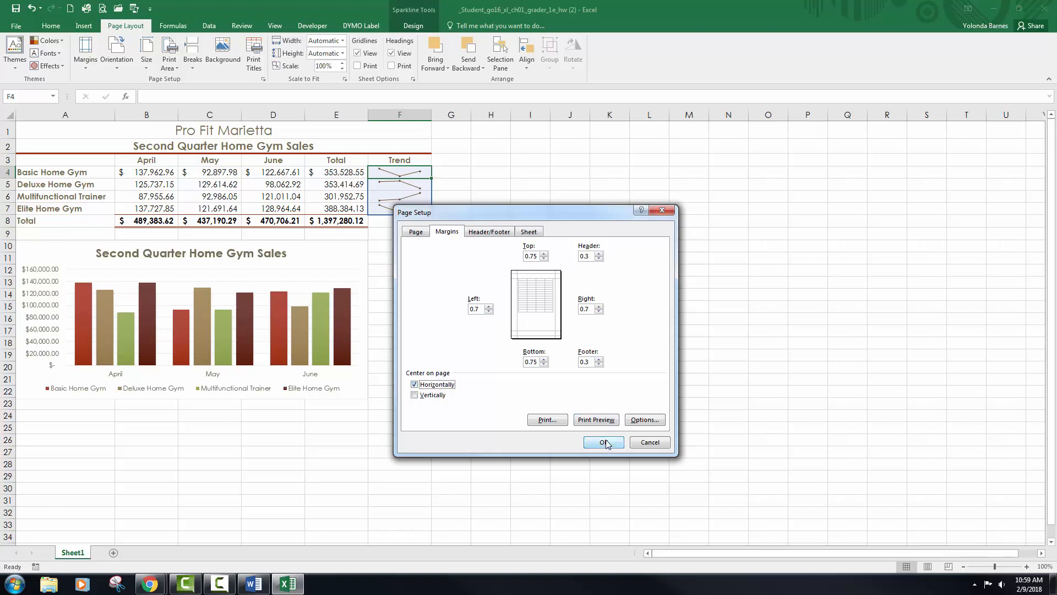
click(477, 257)
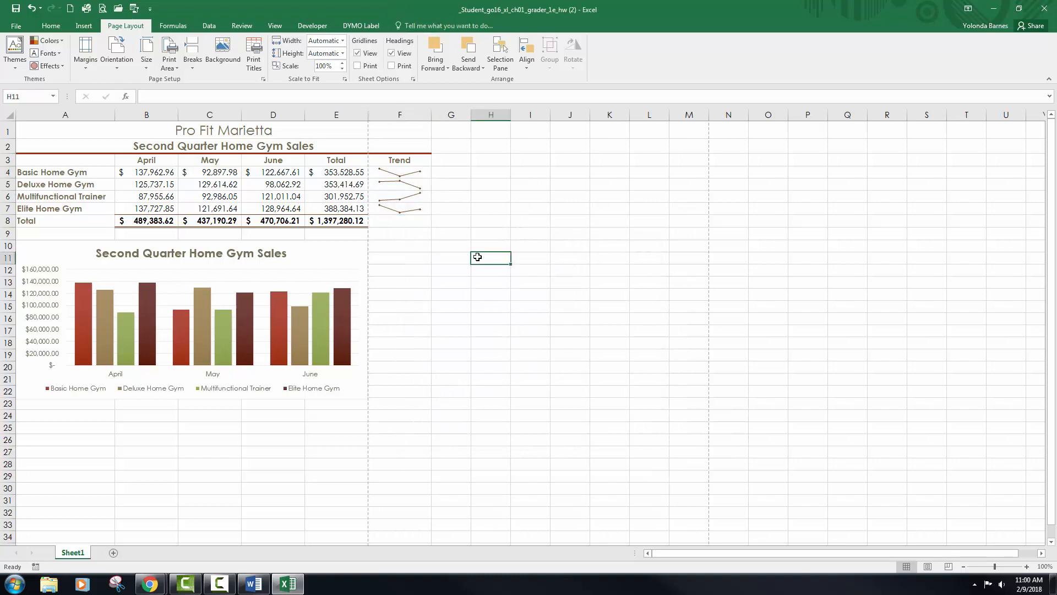
Create a custom page footer with the file name field in its left section.
click(264, 78)
click(460, 236)
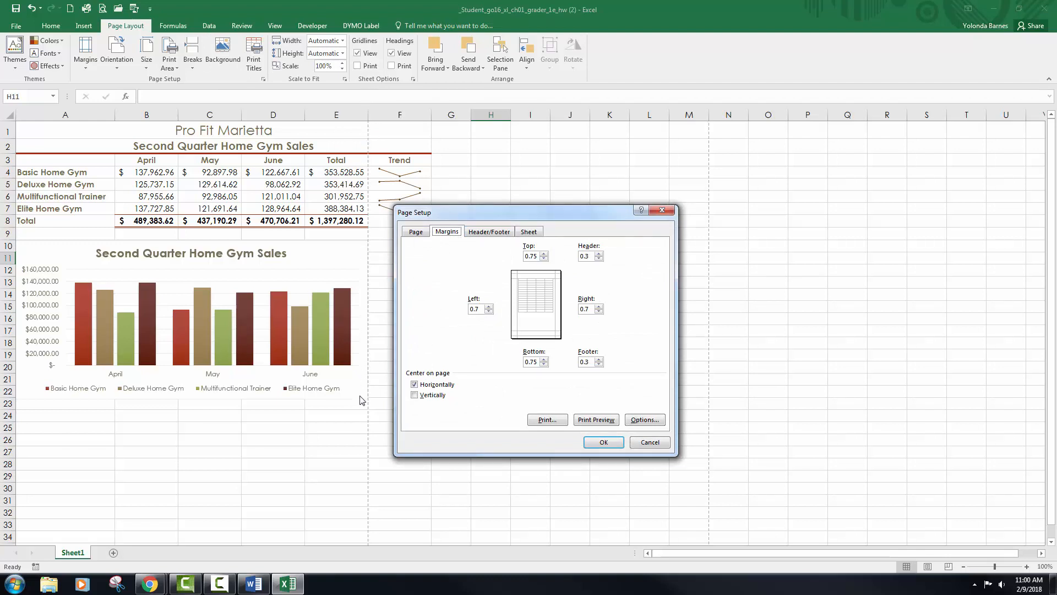
click(493, 232)
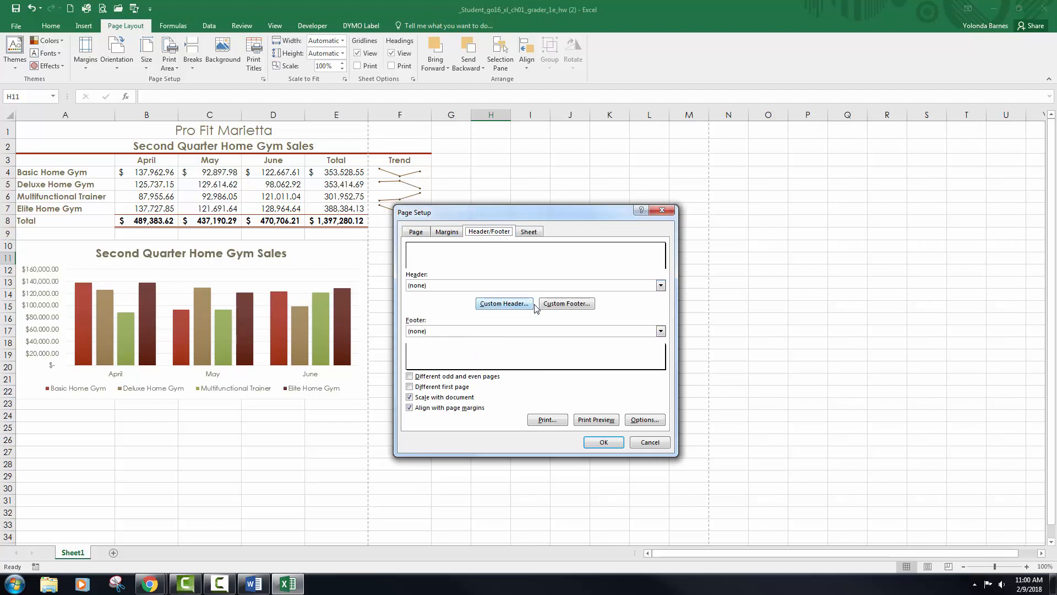
click(558, 307)
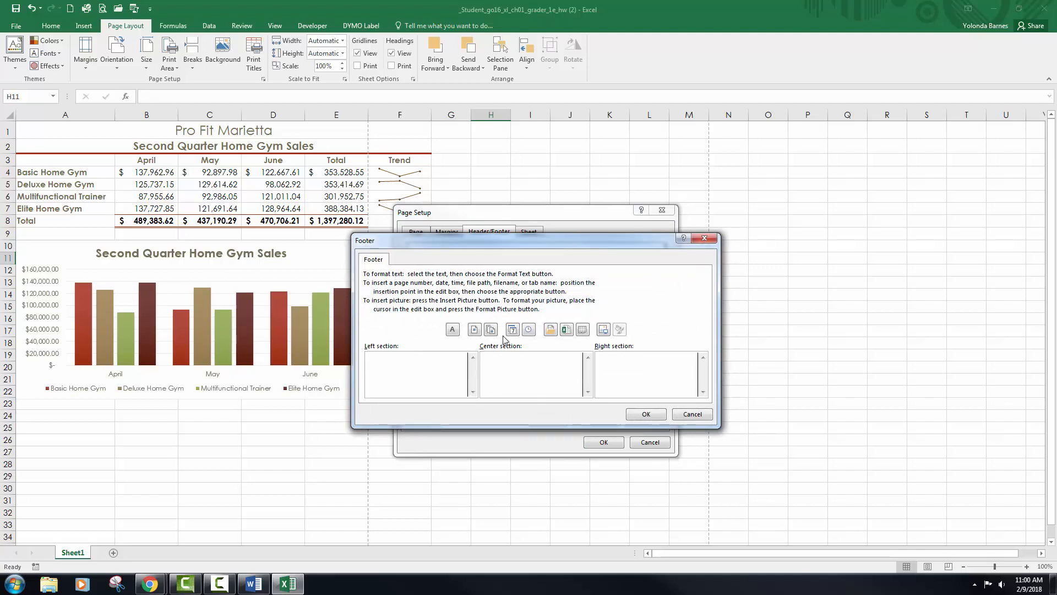
click(567, 330)
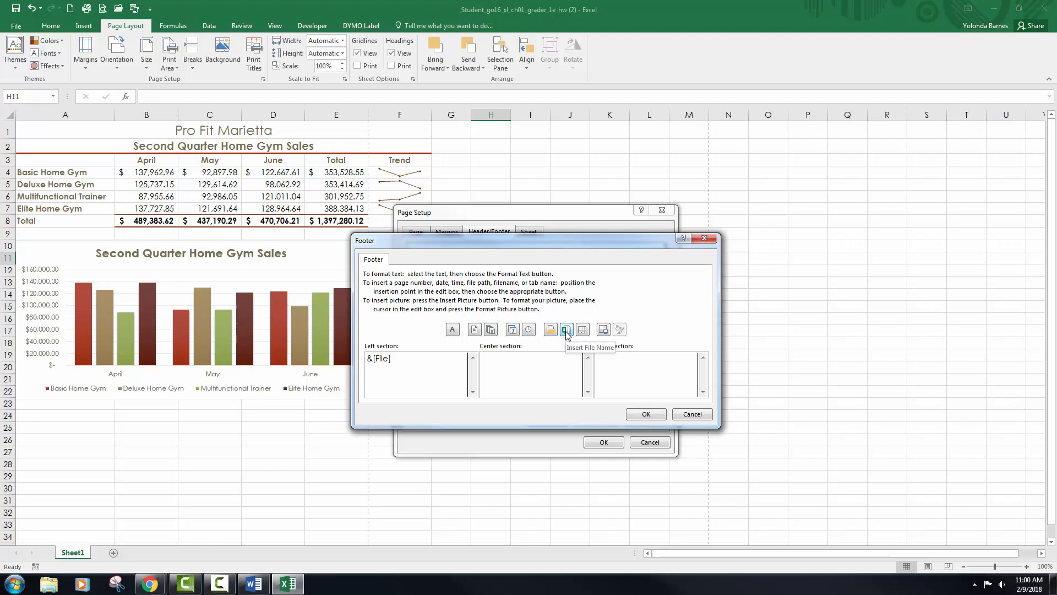
click(646, 416)
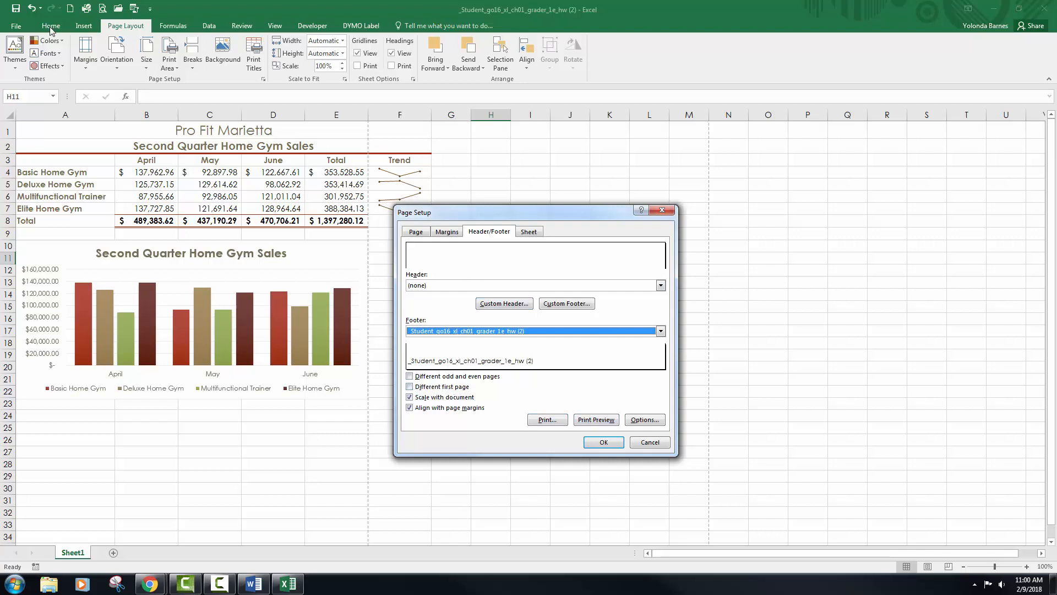
Set the page orientation to Landscape and apply the page setup.
click(418, 233)
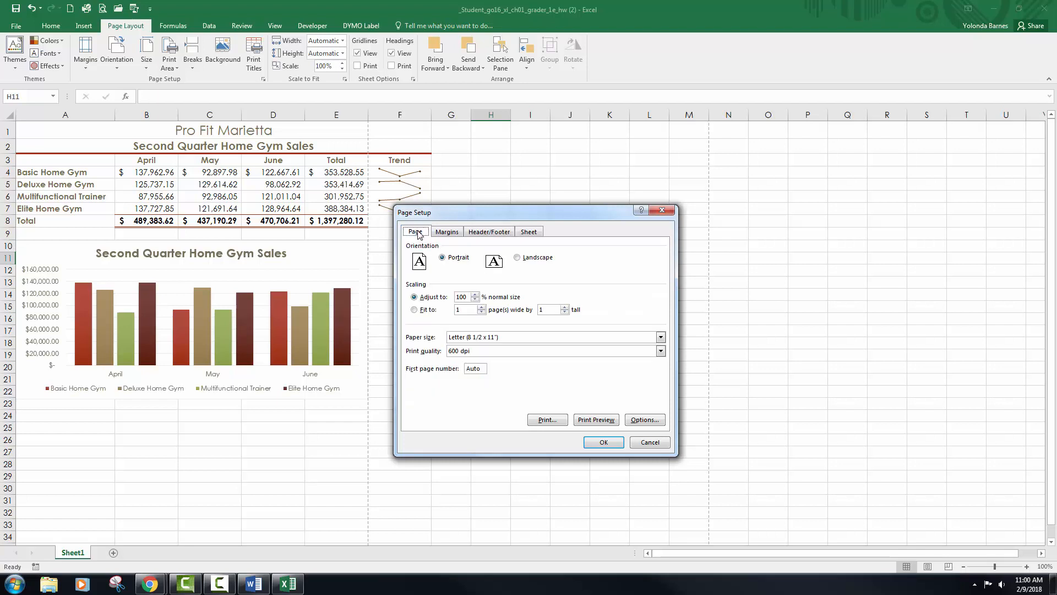
click(516, 258)
click(604, 444)
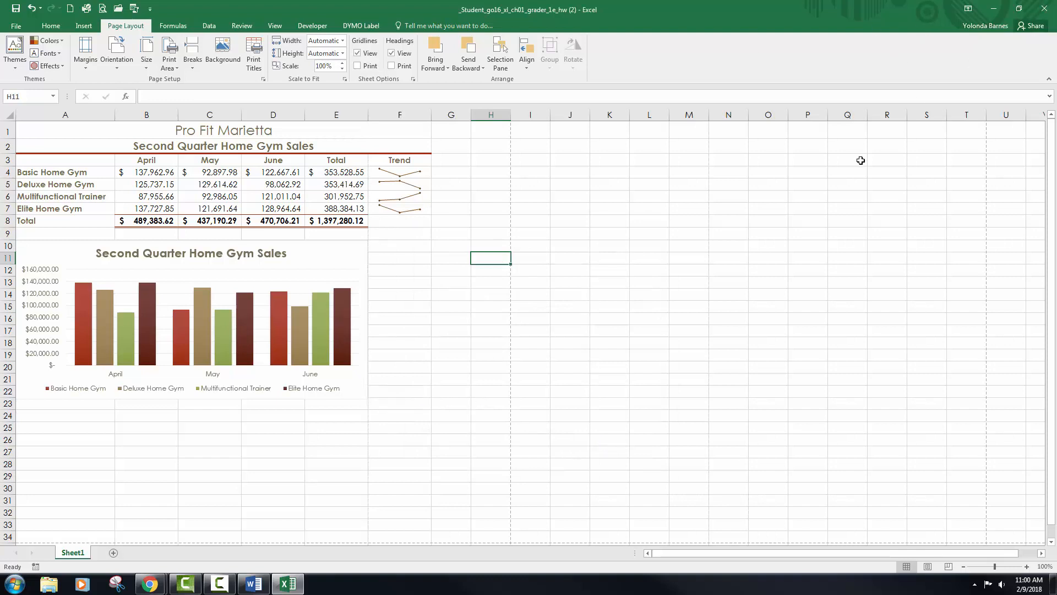
Save the workbook as _Student_go16_xl_ch01_grader_1e_hw in the BUSA 120 Excel documents folder, replacing the existing file, and close it with changes saved.
key(F12)
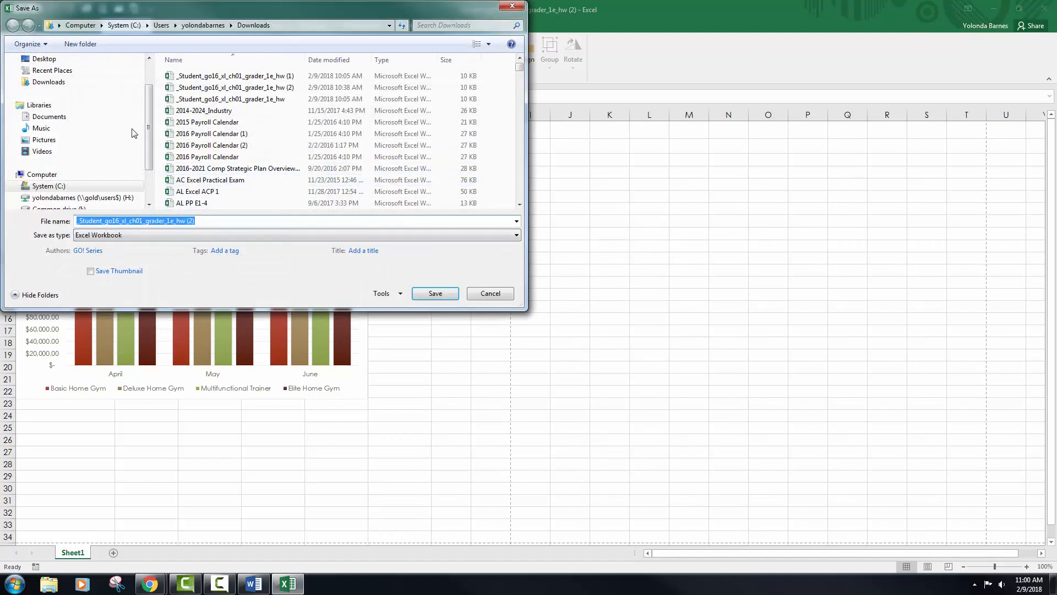
click(82, 117)
double_click(355, 193)
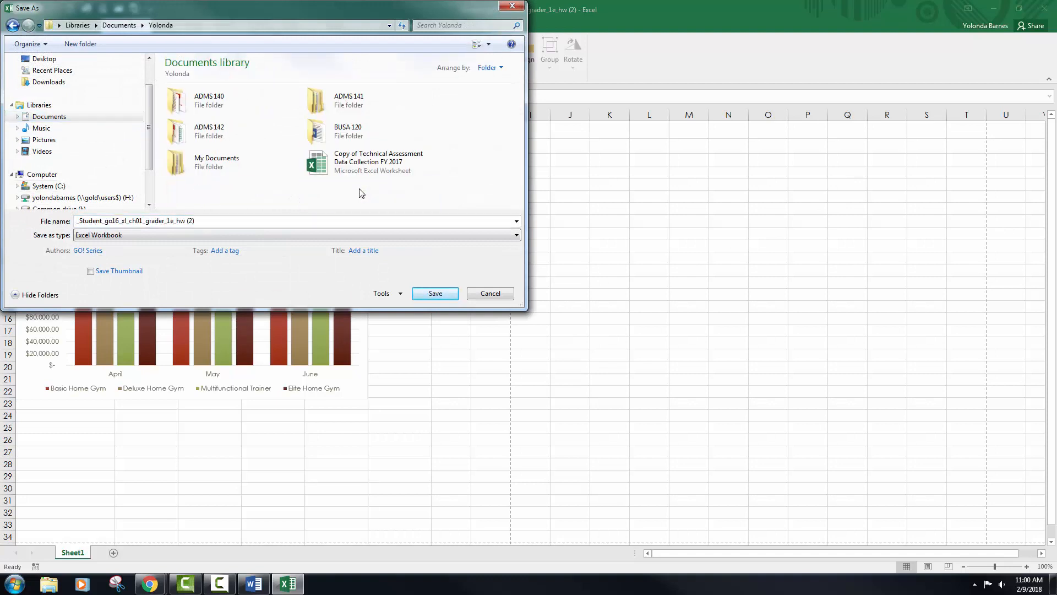
double_click(358, 135)
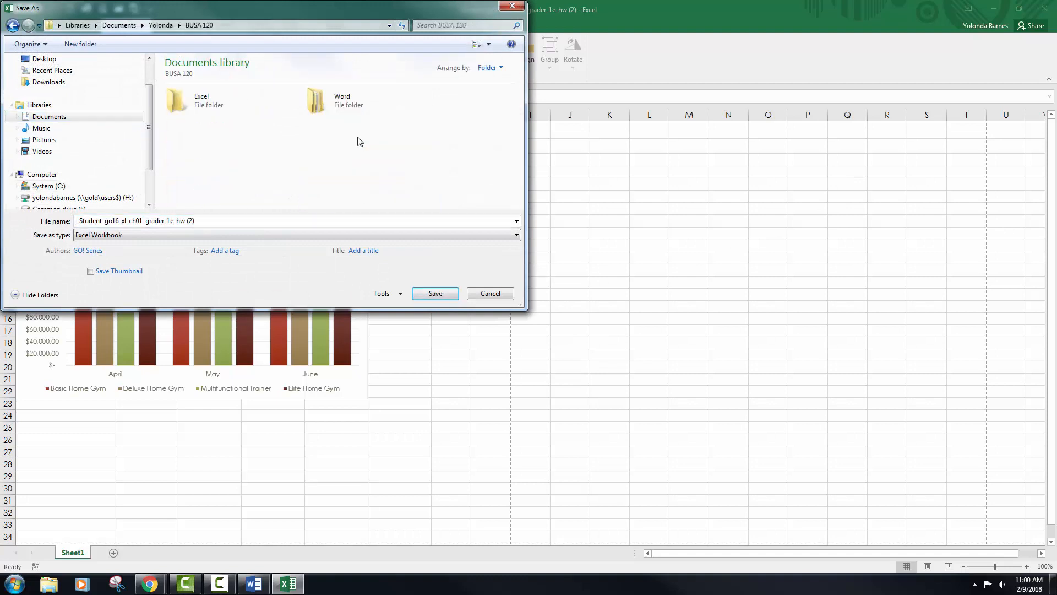
double_click(217, 106)
click(255, 222)
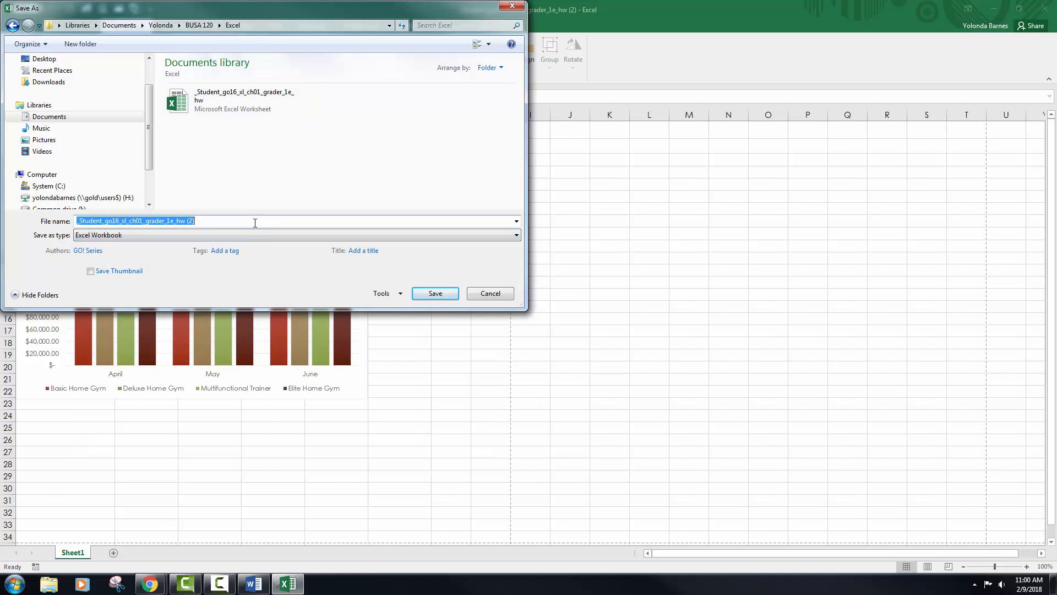
click(255, 223)
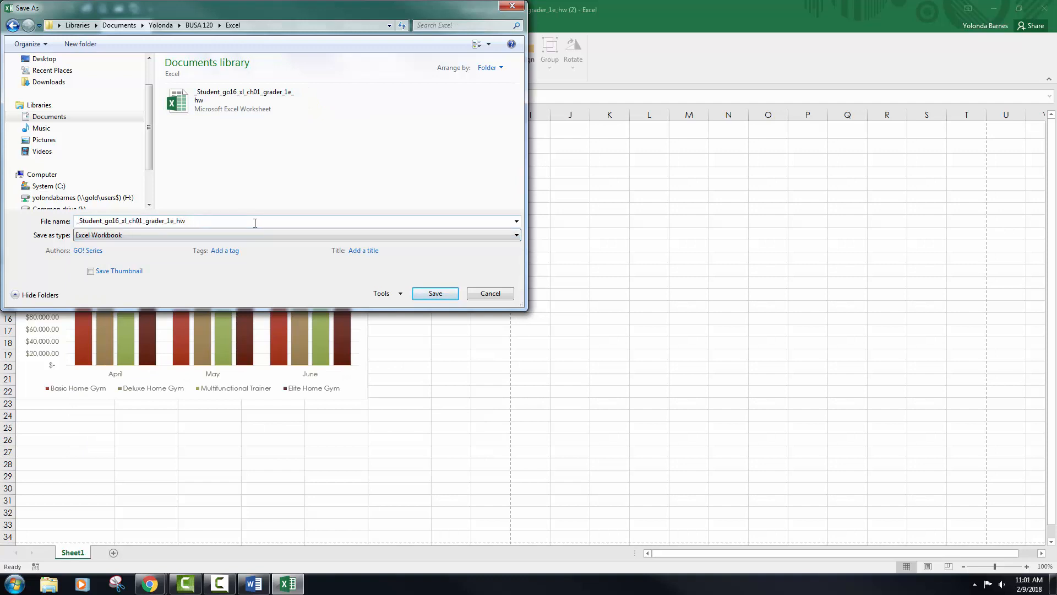
key(Return)
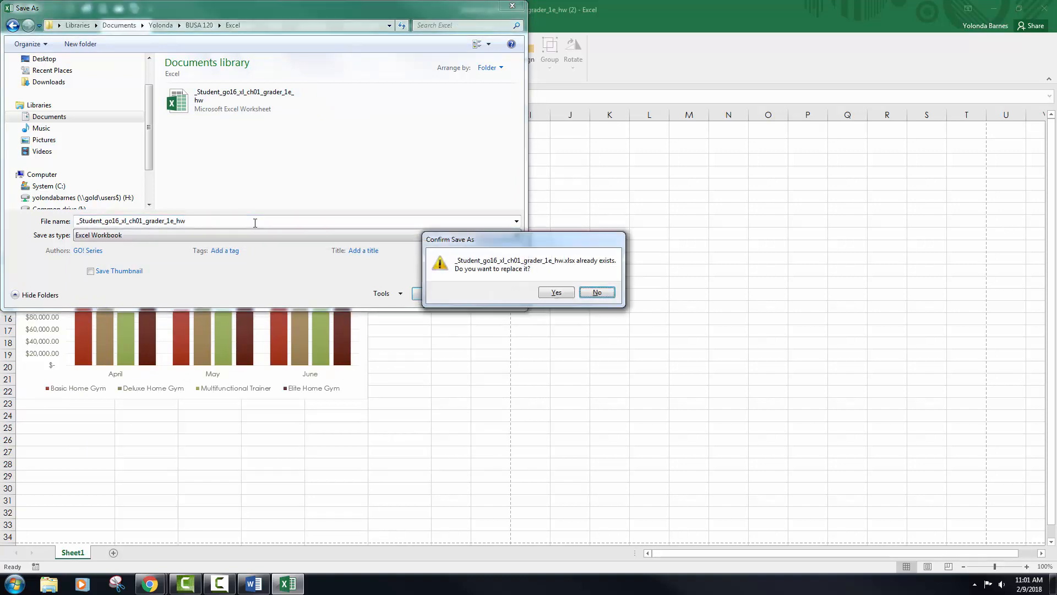
click(562, 293)
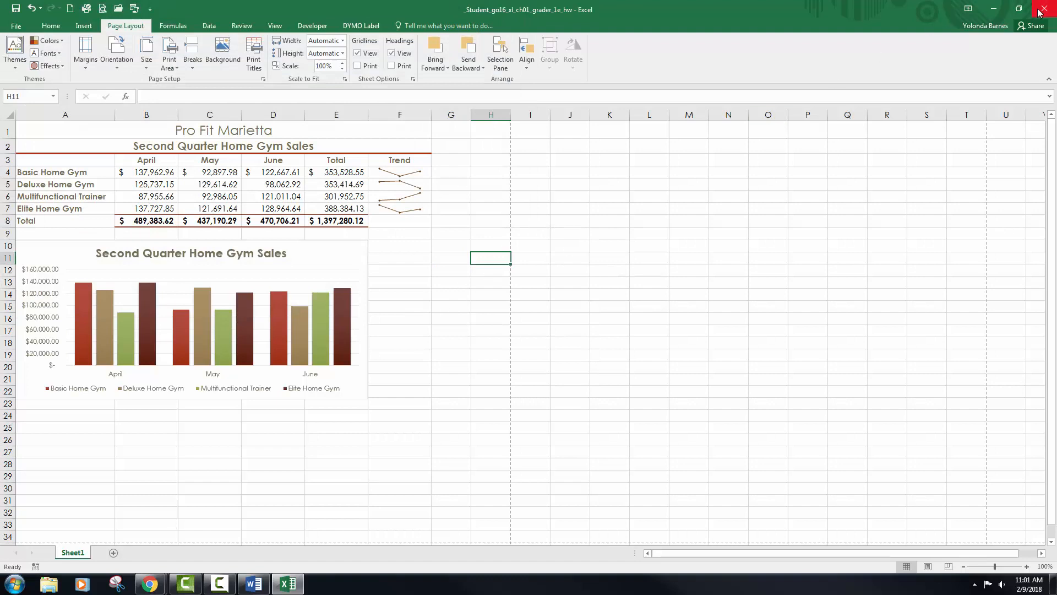
click(1043, 10)
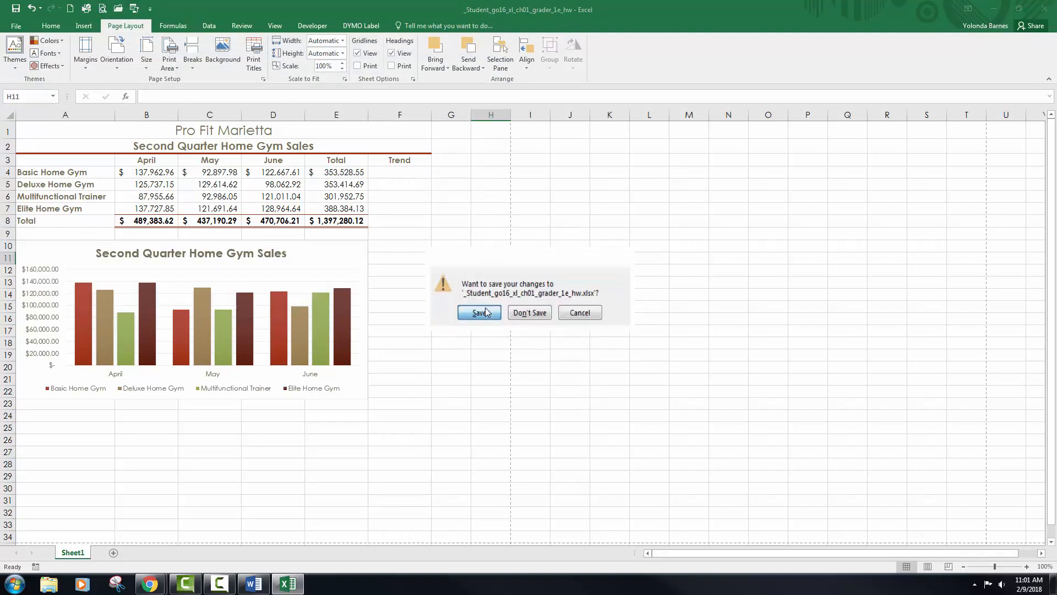
click(479, 312)
Choose _Student_go16_xl_ch01_grader_1e_hw on the Gym Sales assignment page in Chrome and upload it as the completed assignment.
click(664, 275)
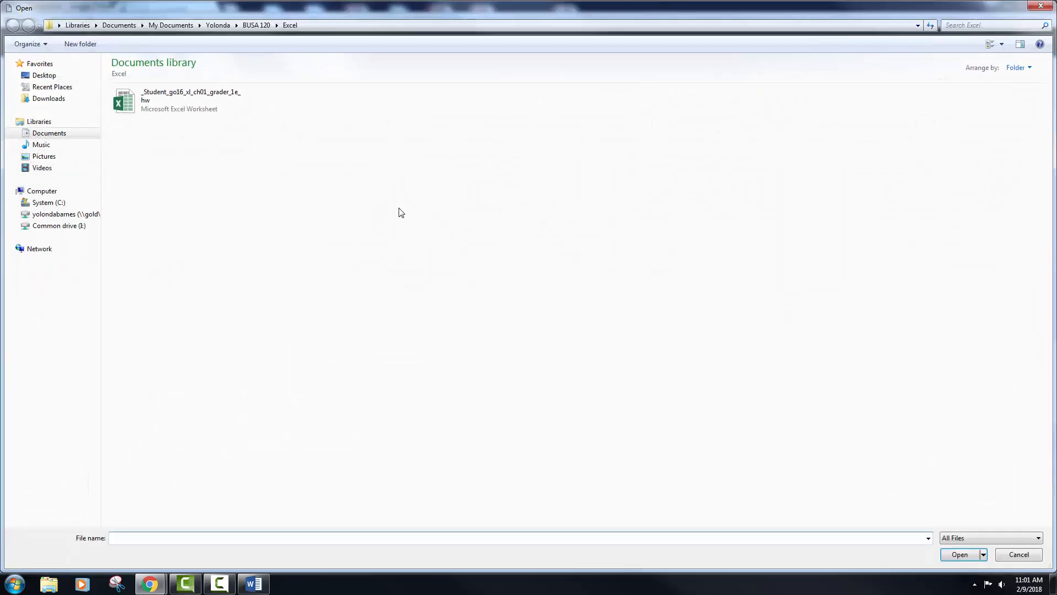
click(220, 112)
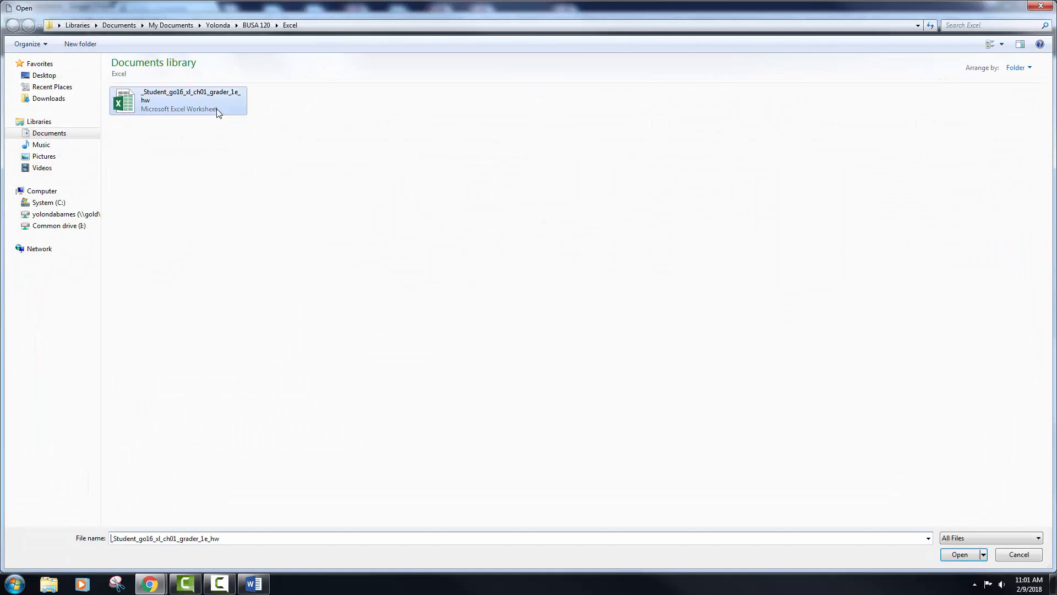
click(960, 552)
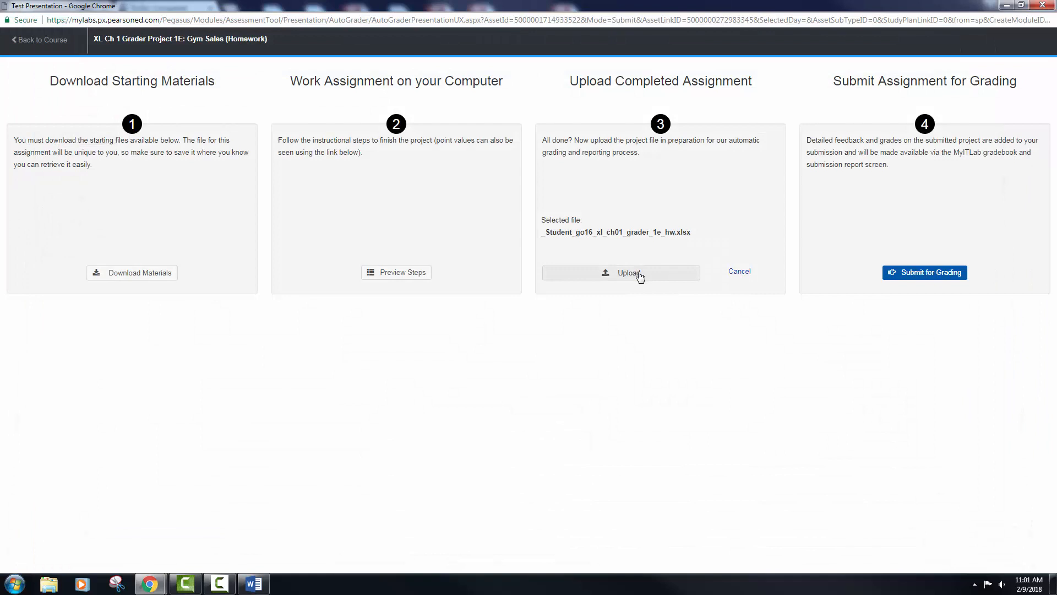
click(639, 273)
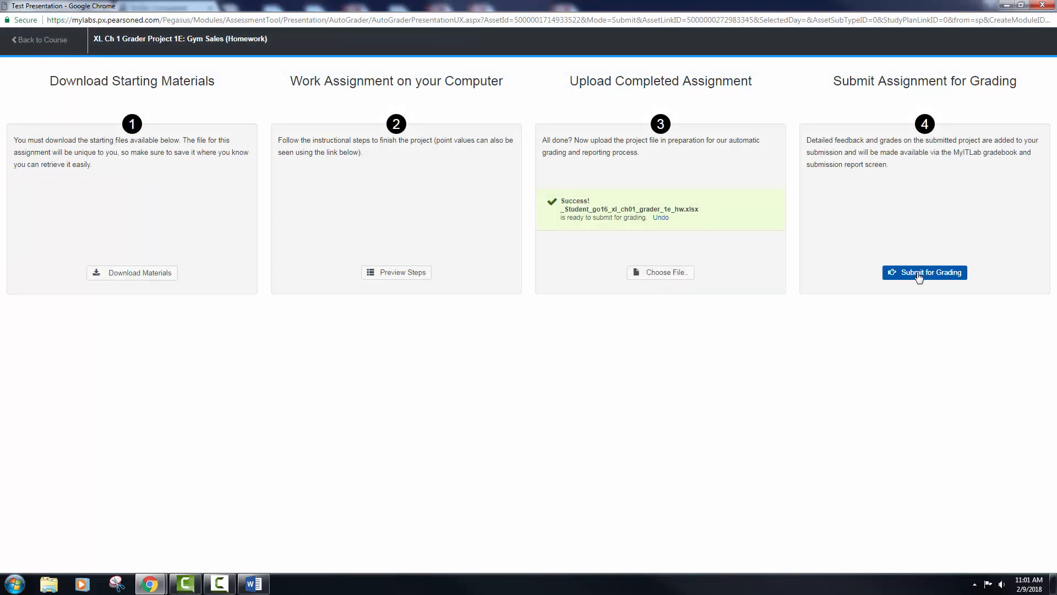
Submit the uploaded assignment for grading, close it, and open the Completed assignments view.
click(918, 273)
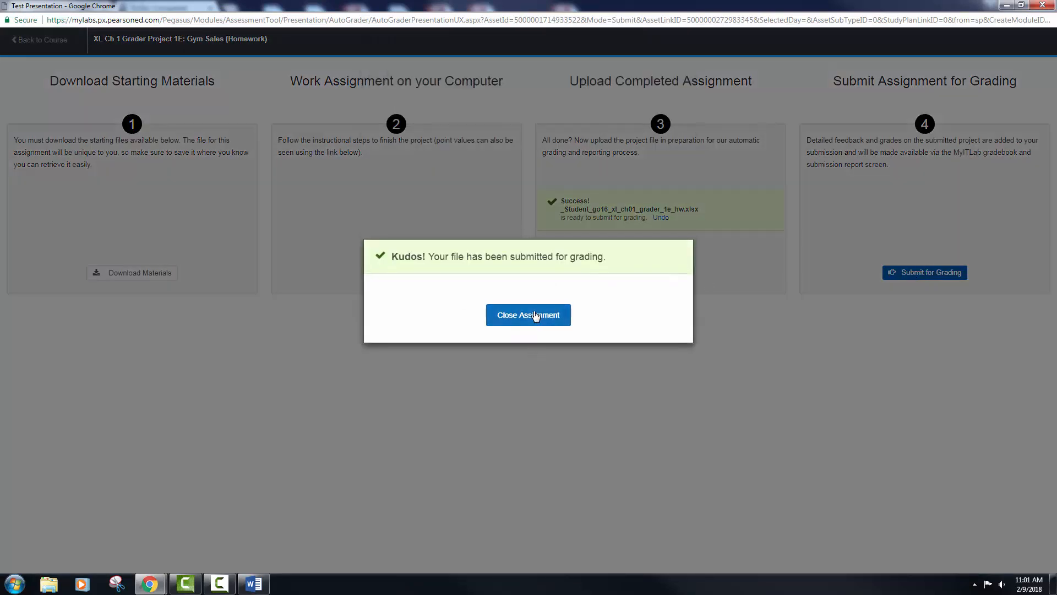
click(528, 315)
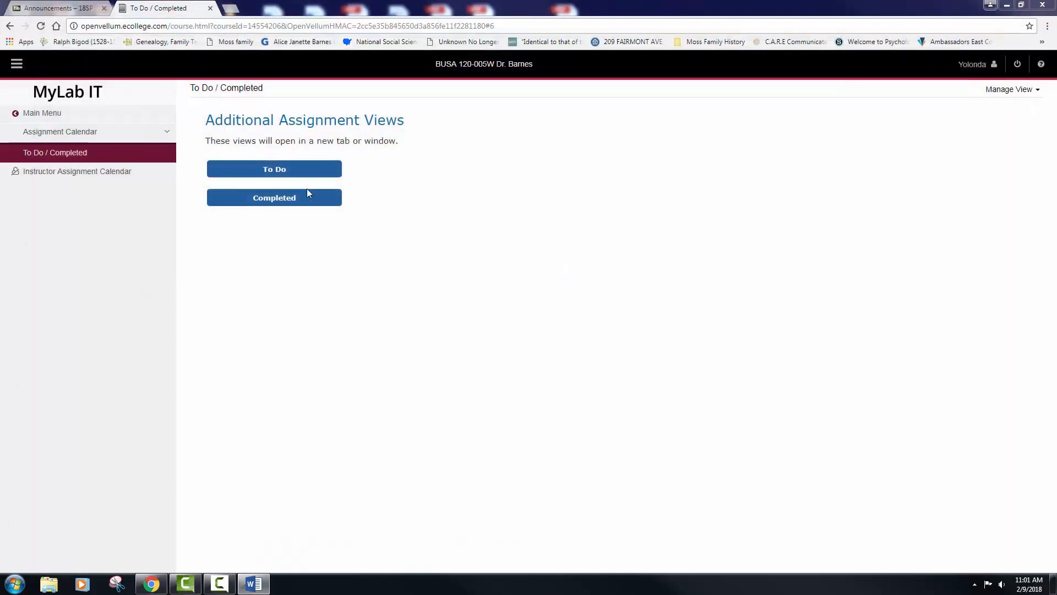
click(307, 197)
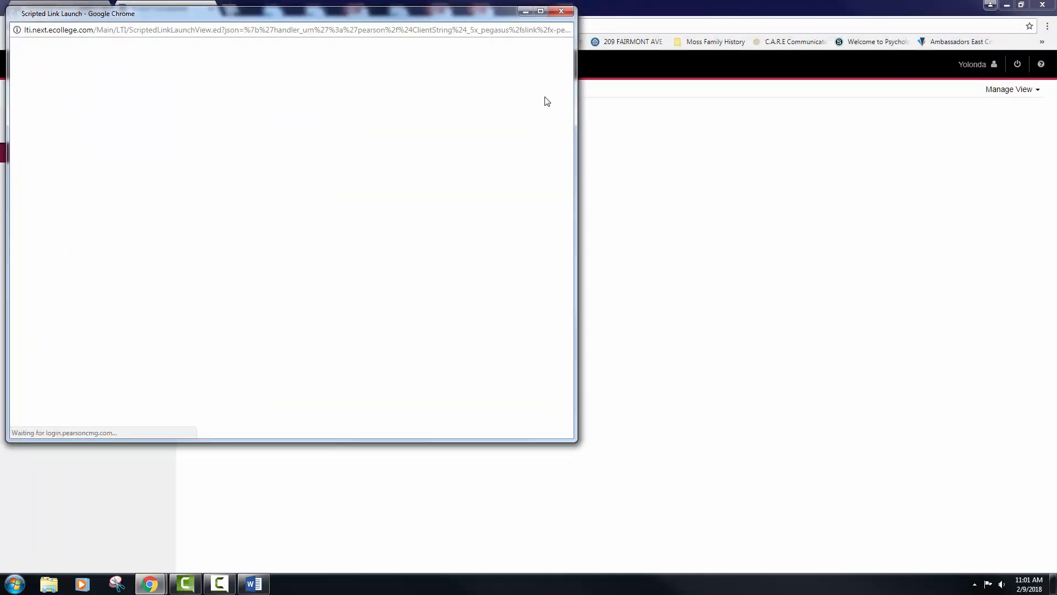